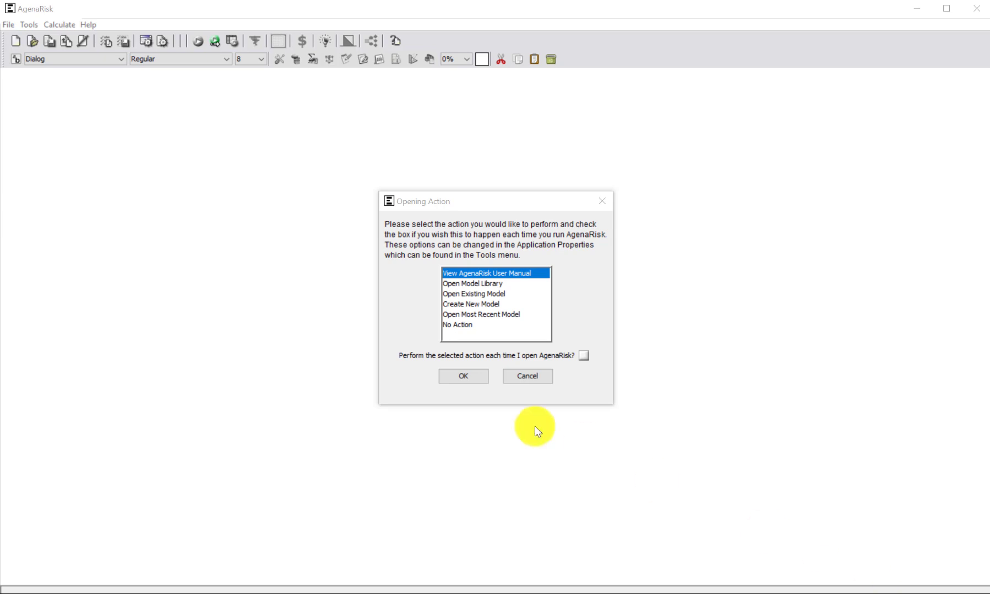
Create a new model and add a node to the upper part of its risk map
click(468, 304)
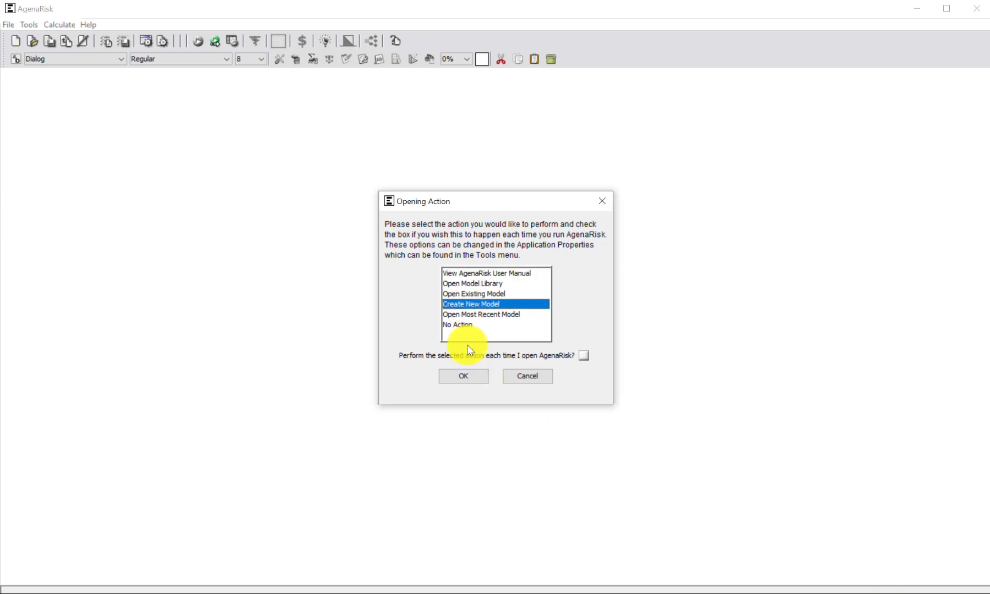
click(463, 376)
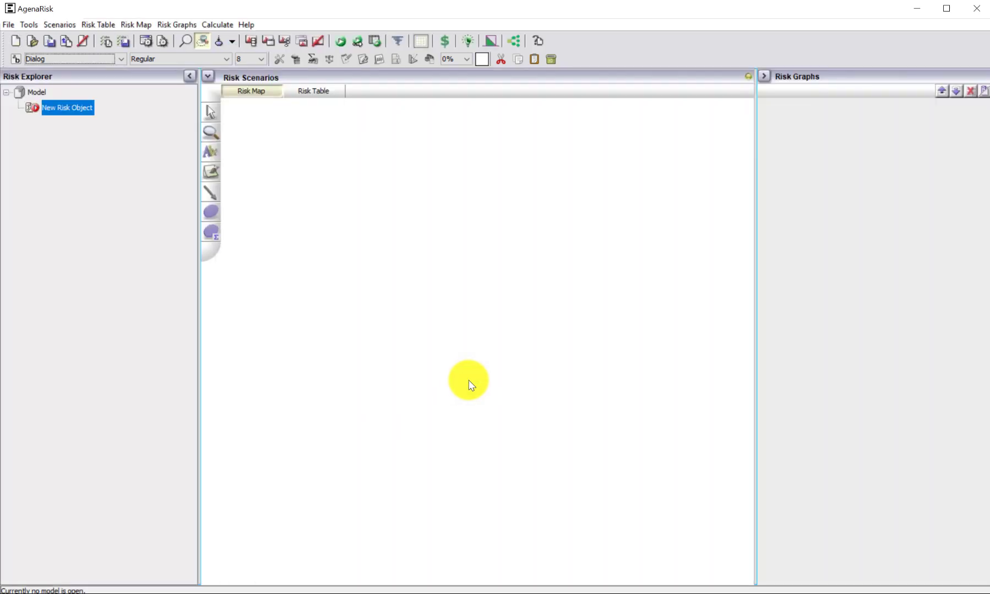
click(210, 212)
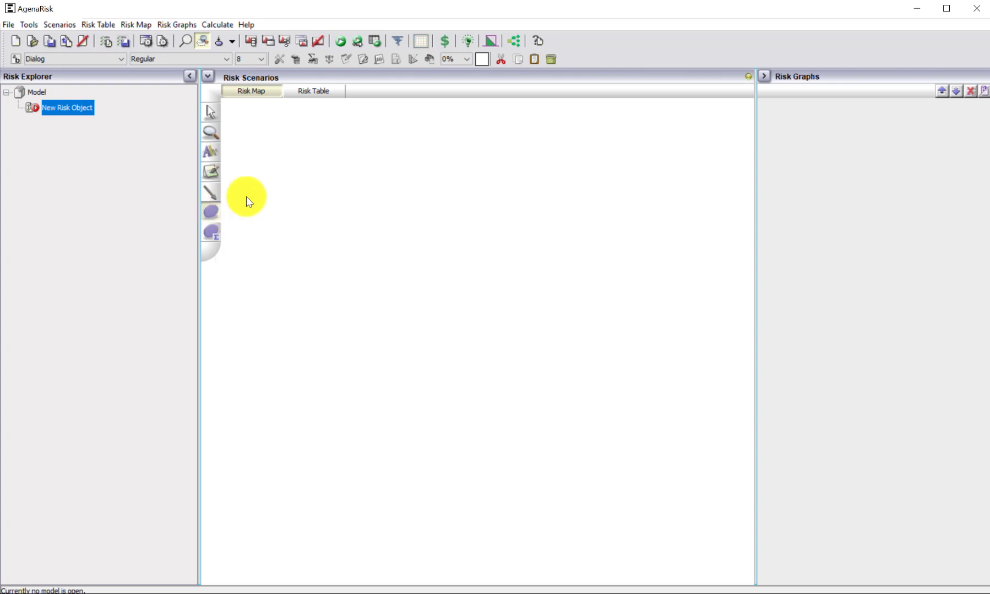
click(290, 205)
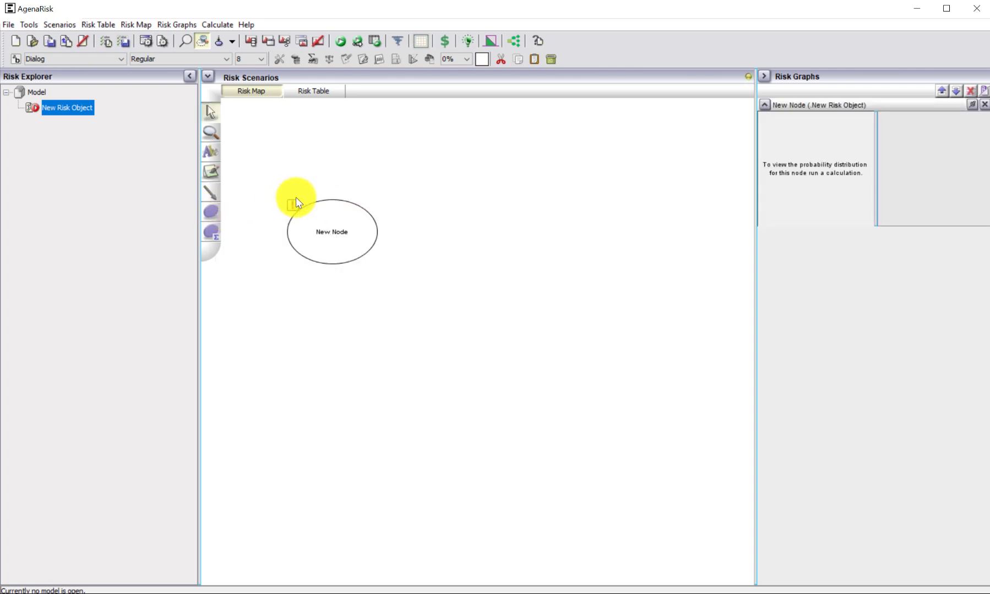
Rename the new node "disease" in its properties
right_click(321, 232)
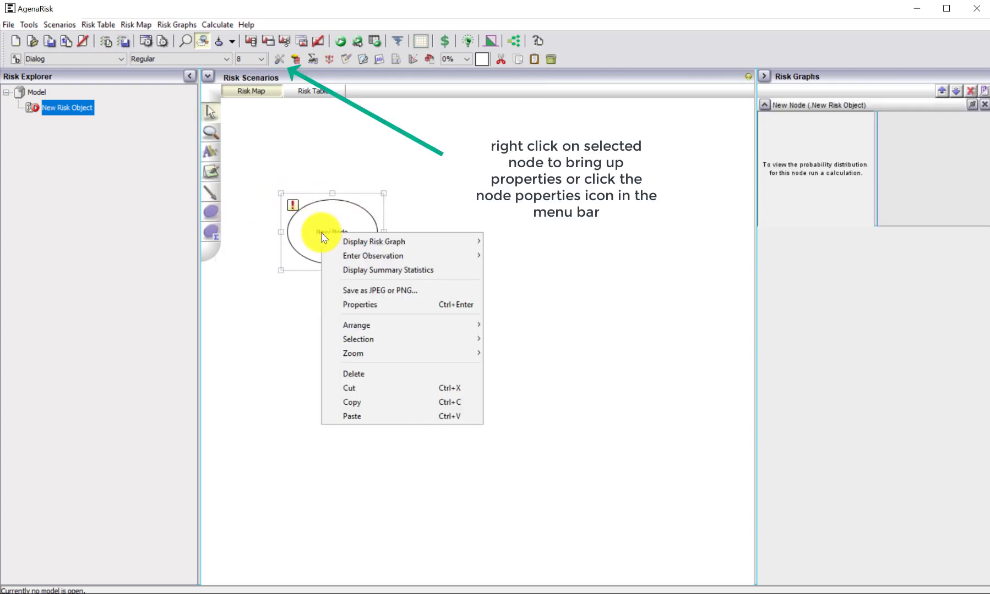
click(358, 306)
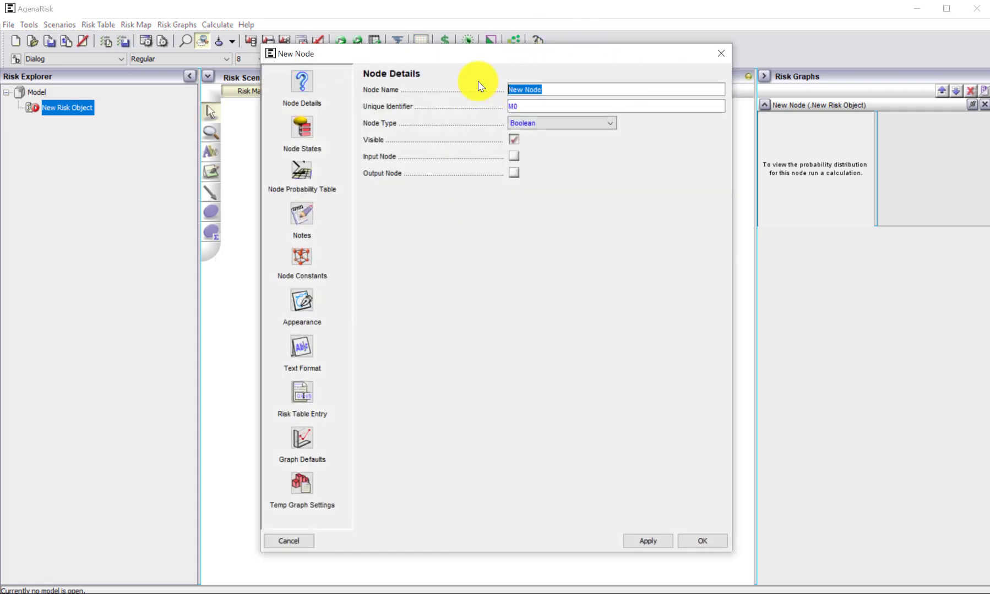
text(disease)
click(630, 542)
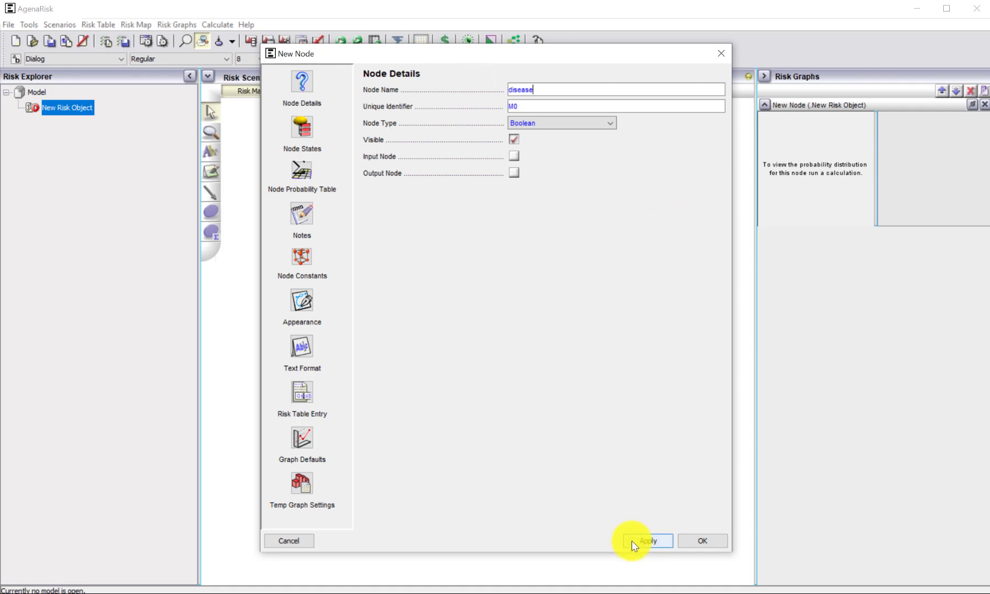
click(688, 543)
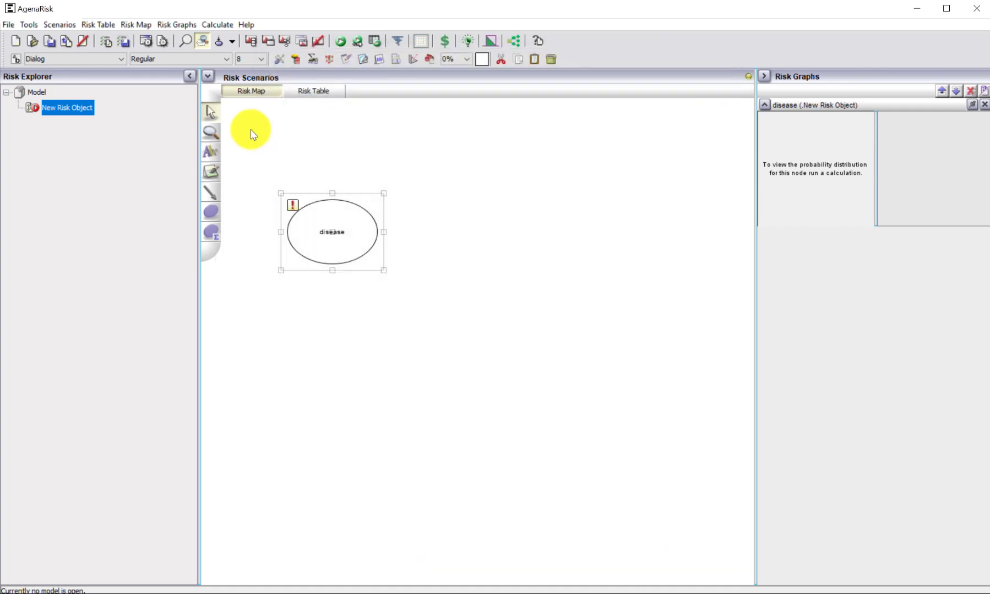
Enlarge the disease node, set its label font size to 24 and reposition it in the upper part of the risk map
click(209, 113)
drag(279, 177, 561, 434)
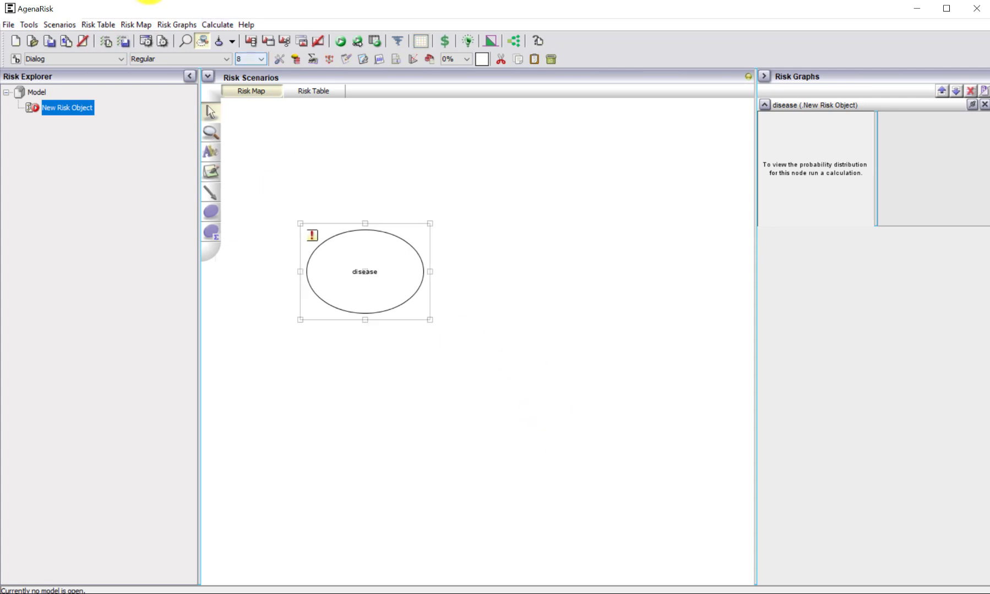
click(266, 58)
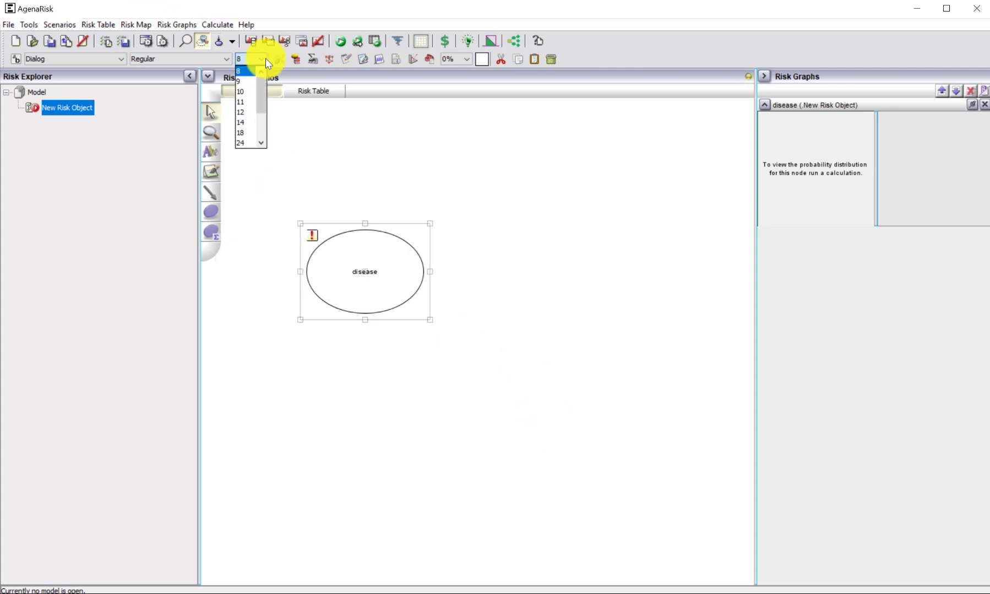
click(242, 142)
drag(365, 256, 353, 195)
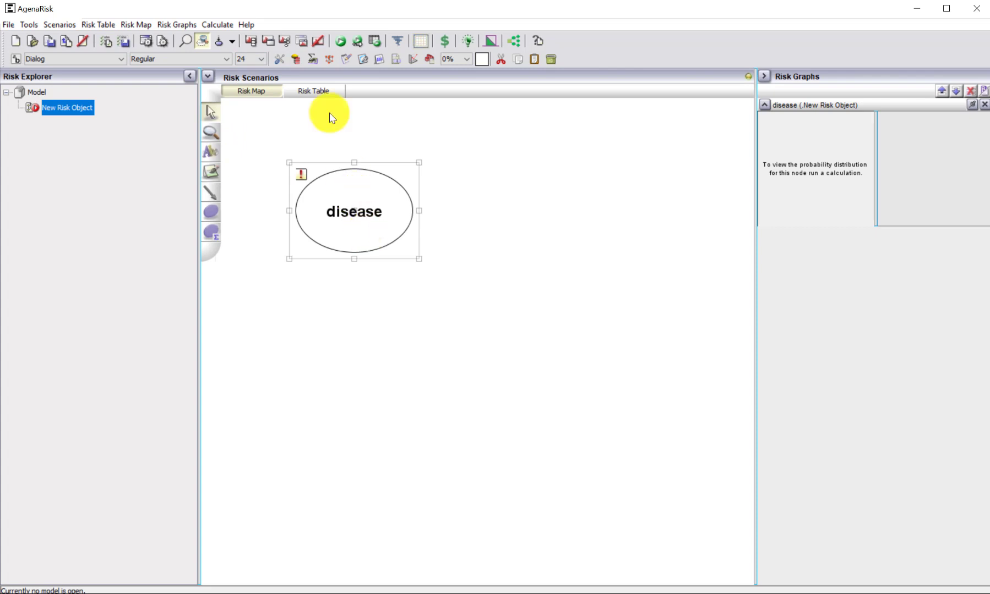
Enter 999 for False against 1.0 for True in the disease node's manual probability table and apply it
click(312, 59)
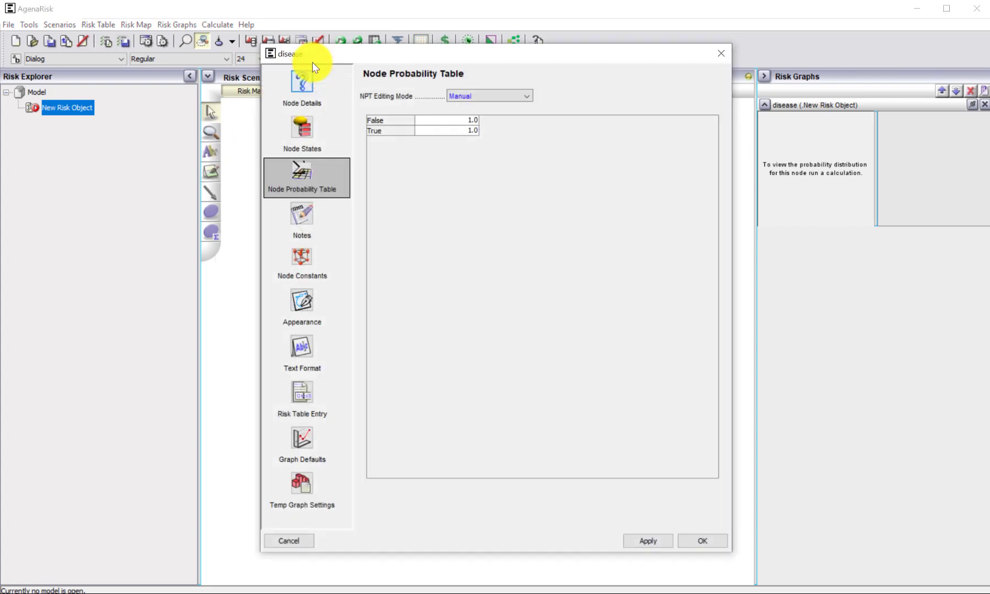
click(461, 121)
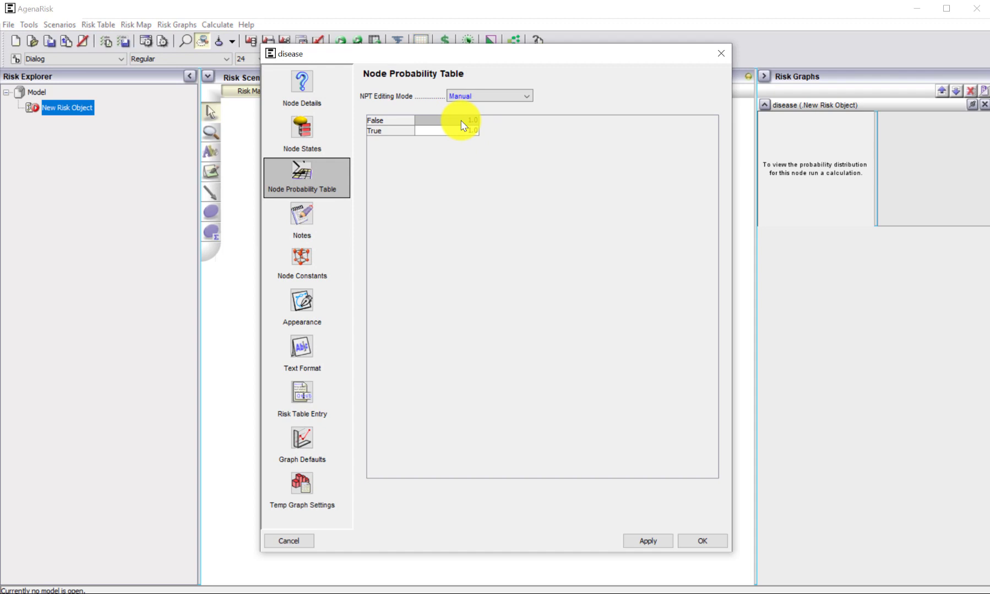
text(999)
click(648, 543)
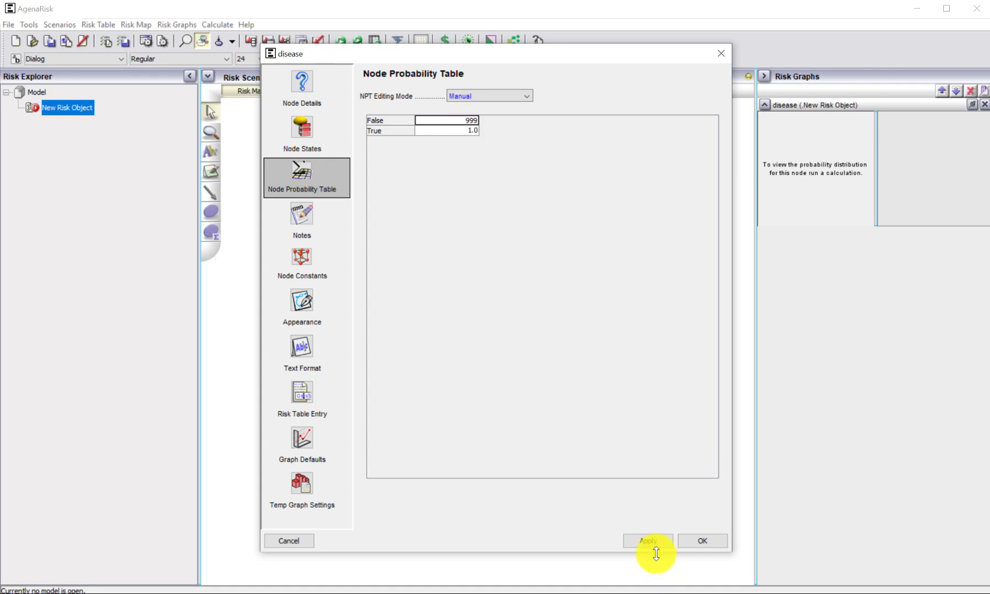
click(630, 538)
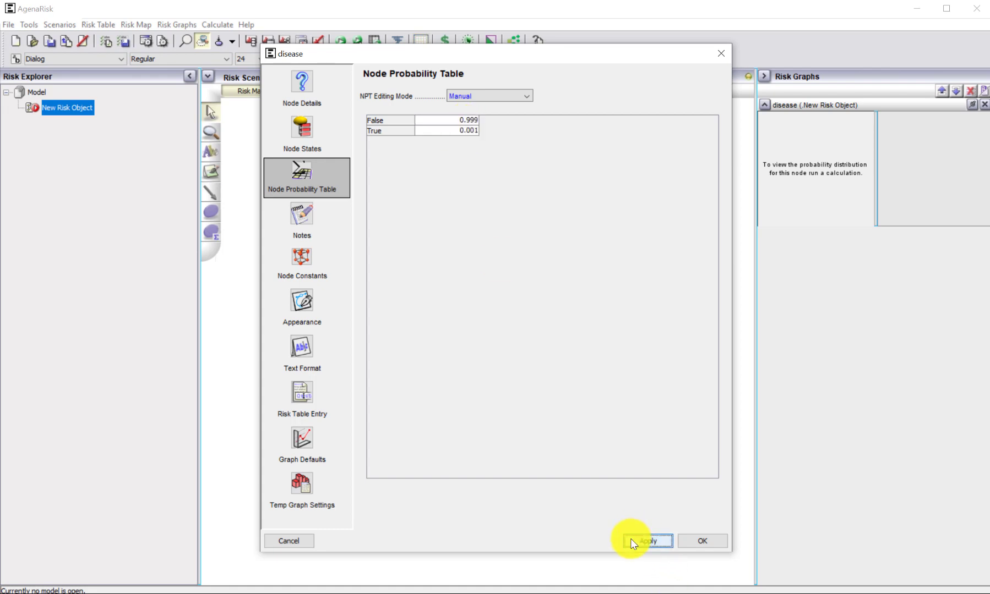
click(692, 545)
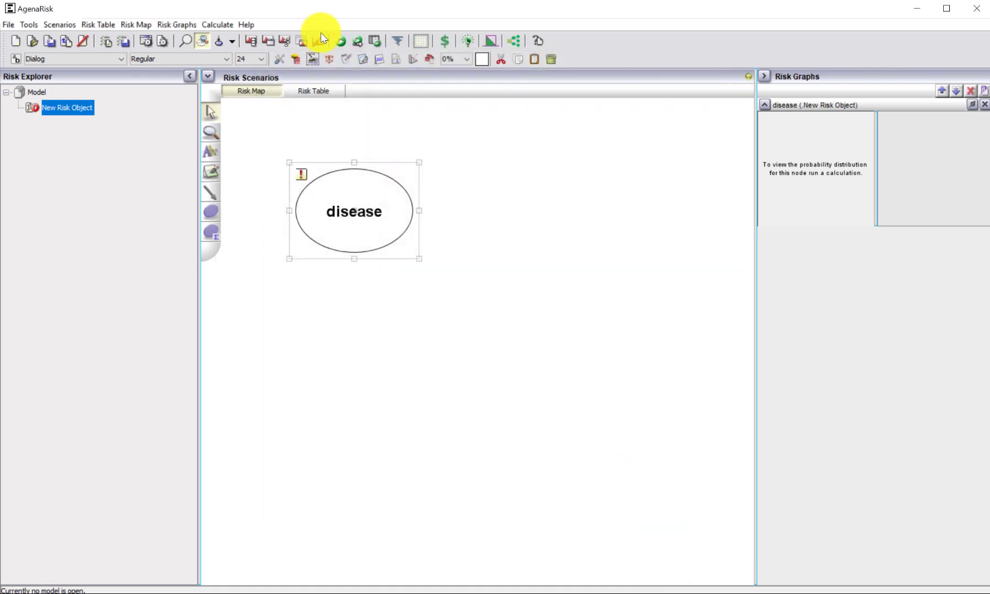
Run the model calculation and display the disease node's probability graph on the risk map
click(335, 44)
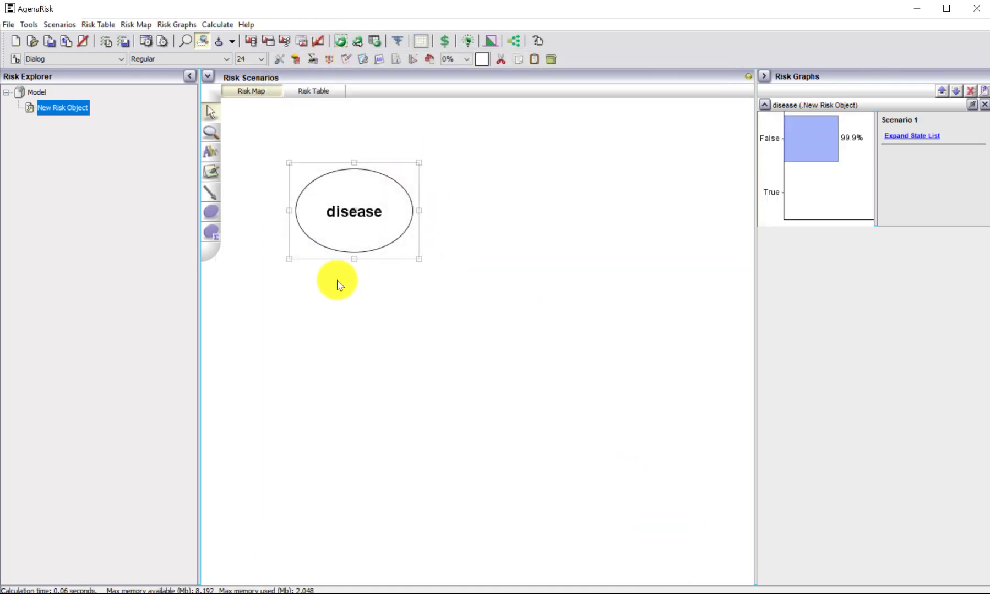
double_click(346, 237)
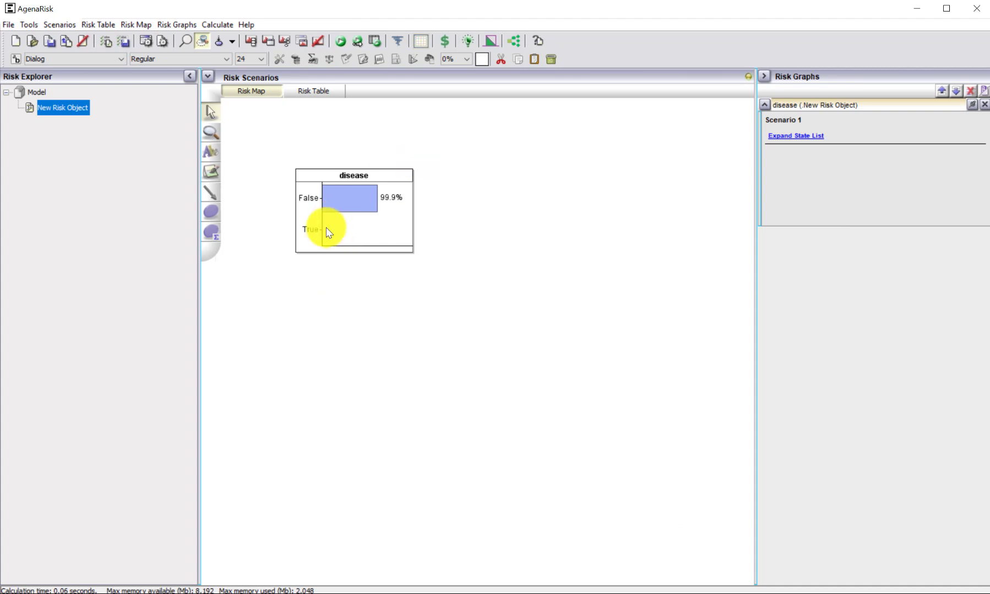
Set the model graph properties to round to 5 decimal places with a minimum displayed probability of 0.000001
click(164, 42)
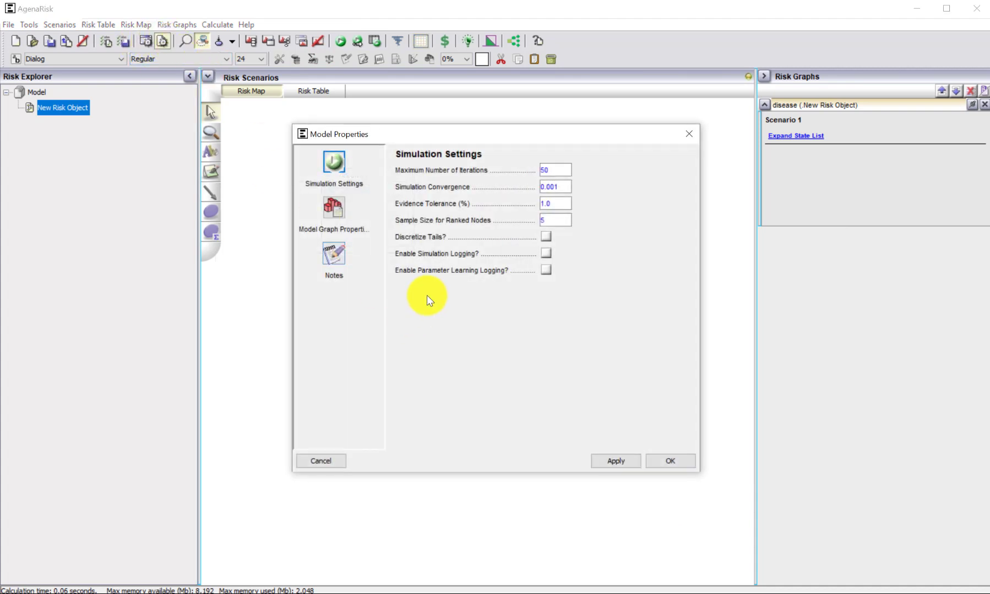
click(335, 207)
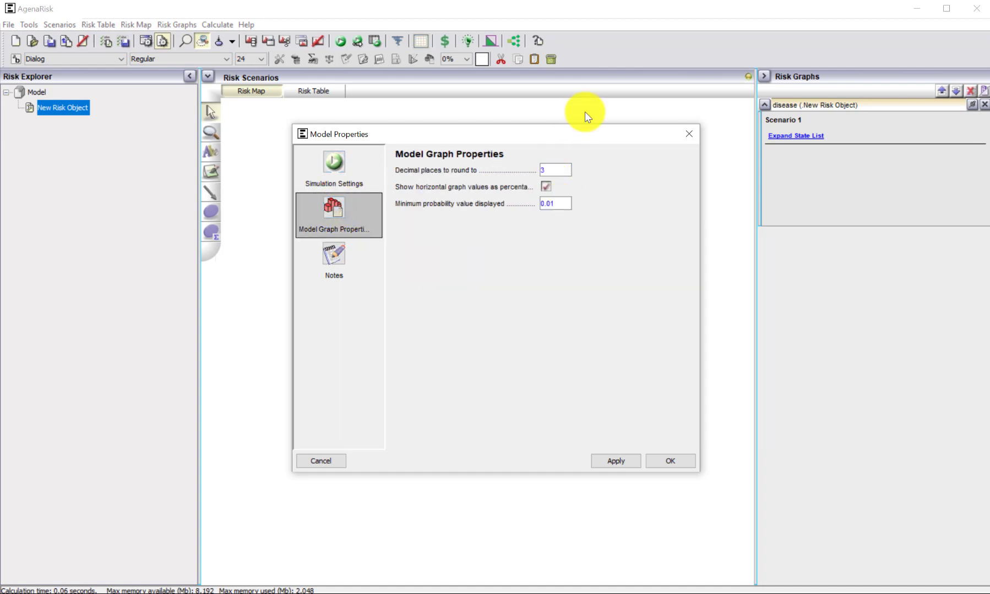
text(0000)
double_click(542, 168)
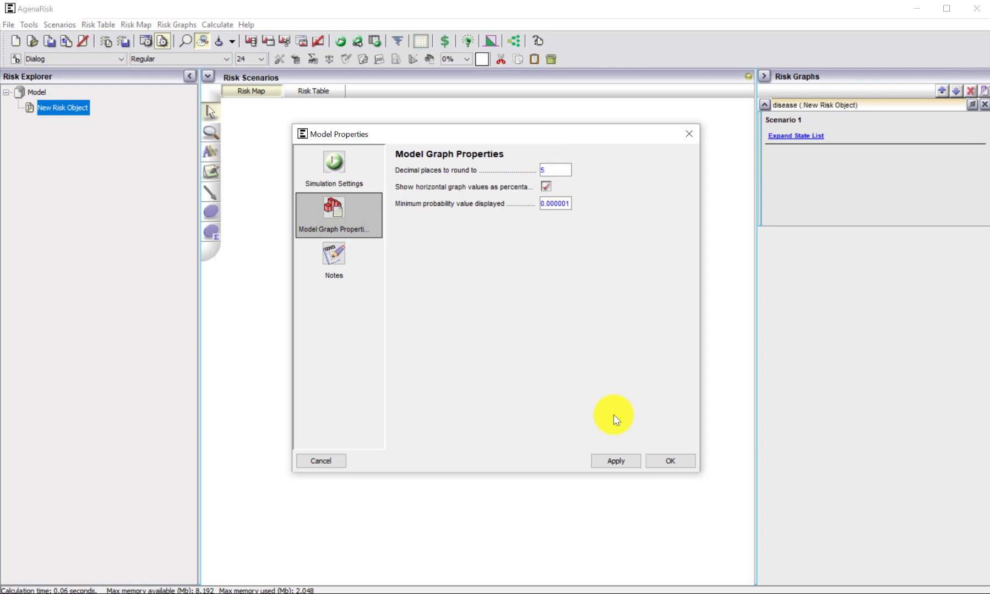
click(624, 461)
click(672, 463)
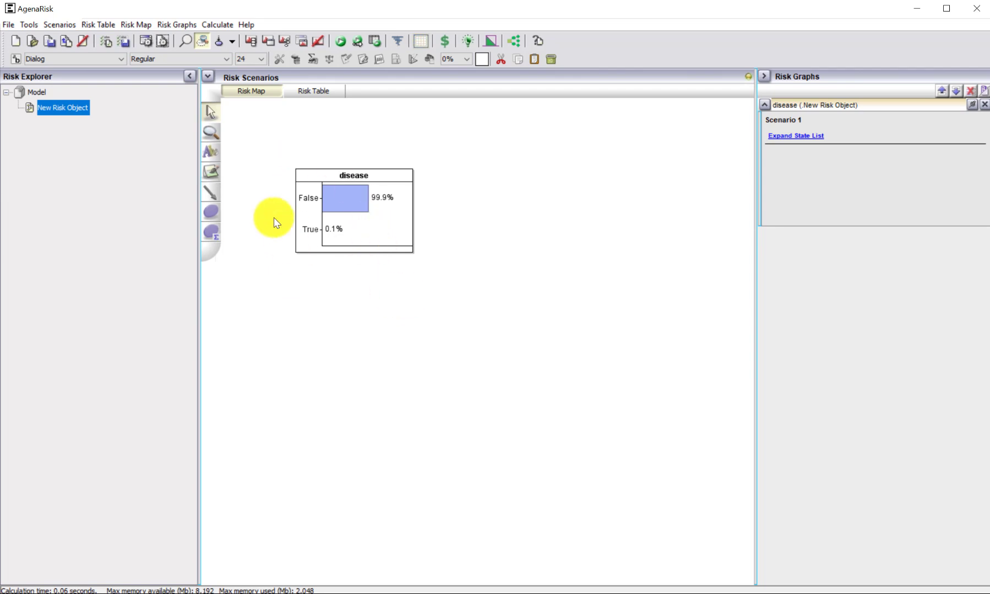
Add a second node to the risk map, level with the disease node and to its right
click(211, 213)
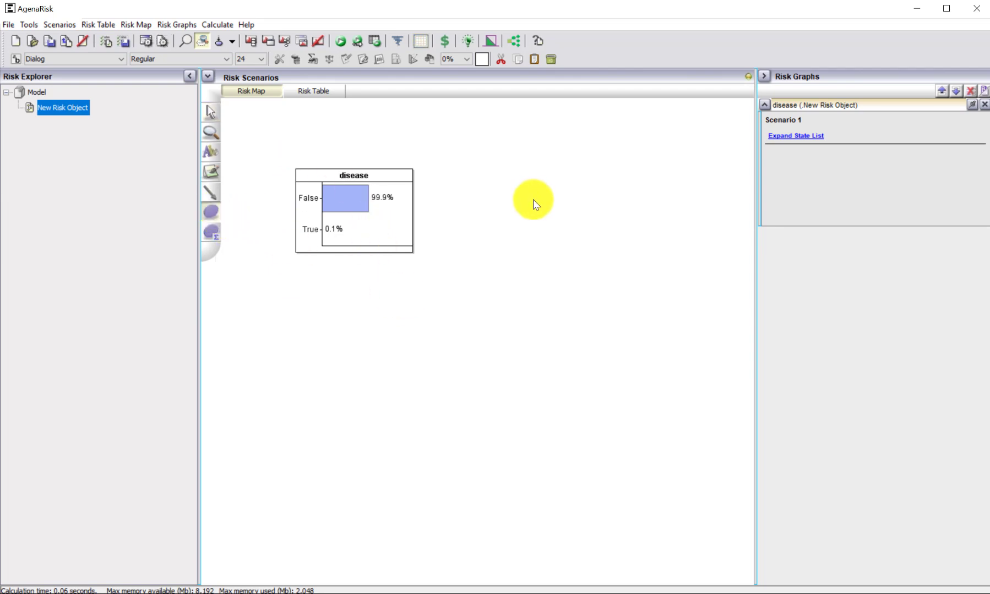
click(533, 200)
mouse_move(548, 221)
mouse_down()
mouse_move(552, 233)
mouse_move(539, 216)
mouse_up()
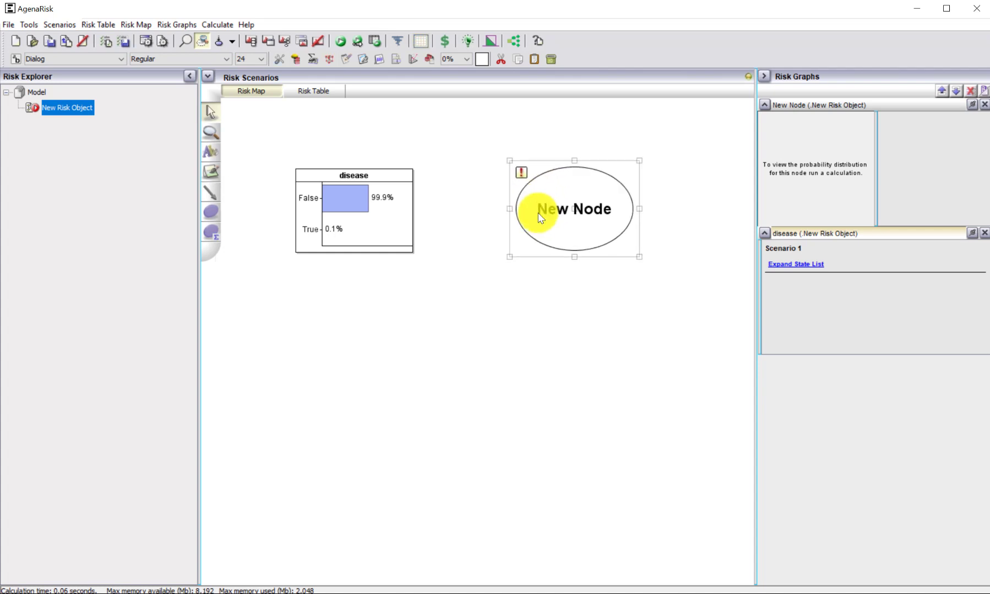
Name the second node "test result" and keep its node type as Boolean
right_click(540, 218)
click(561, 284)
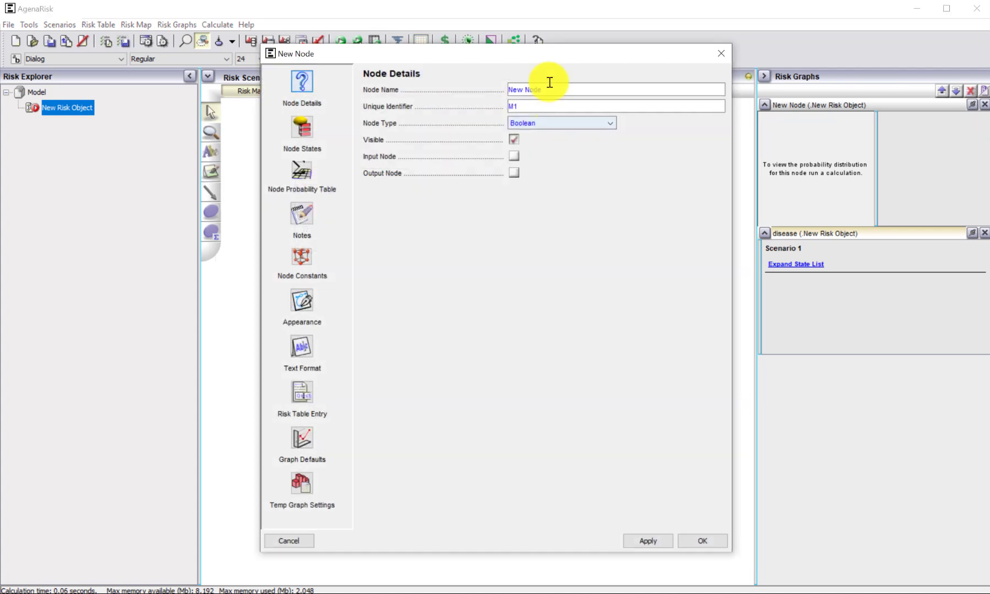
drag(551, 91, 466, 93)
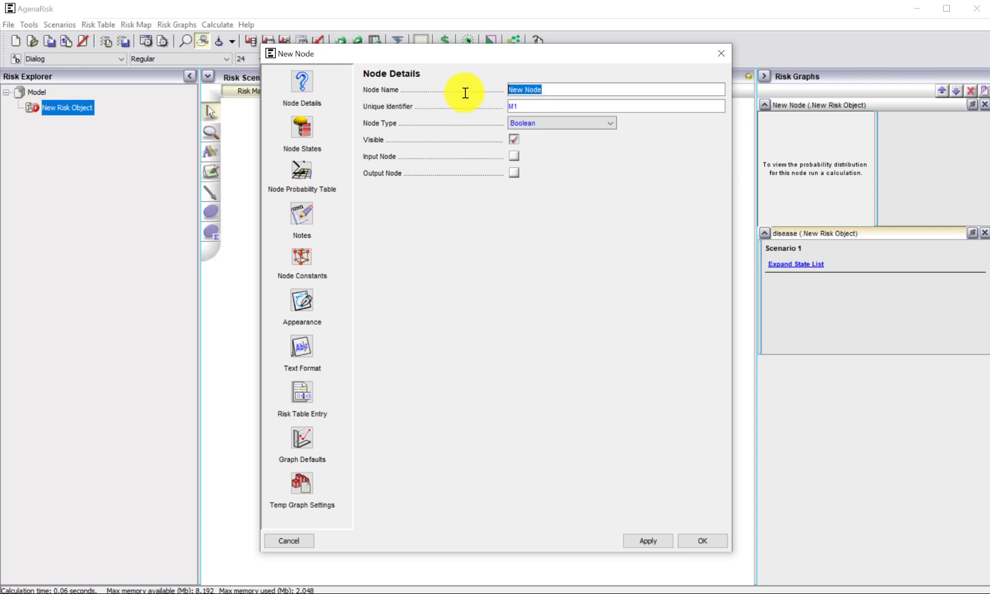
text(test )
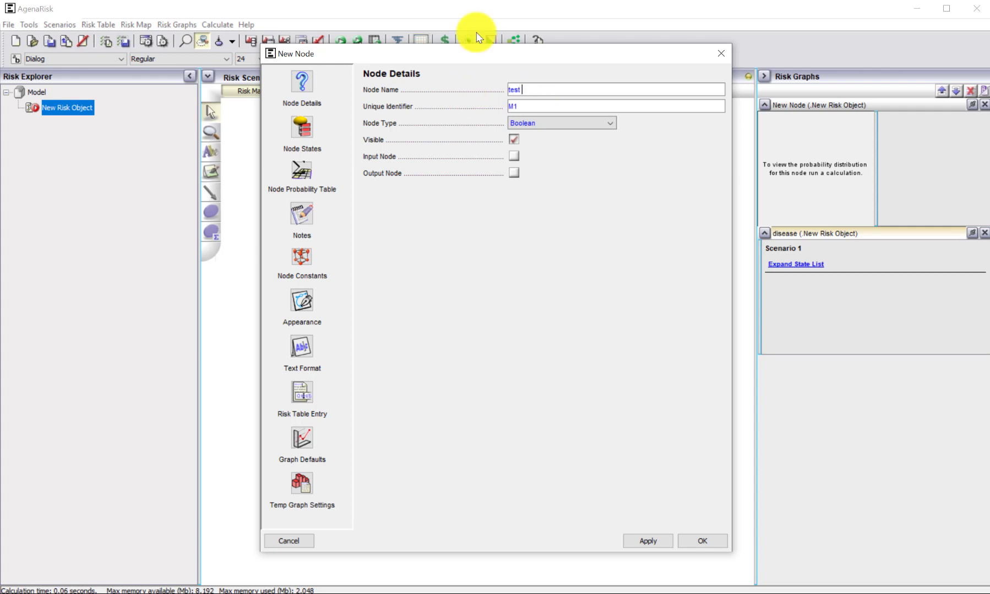
text(result)
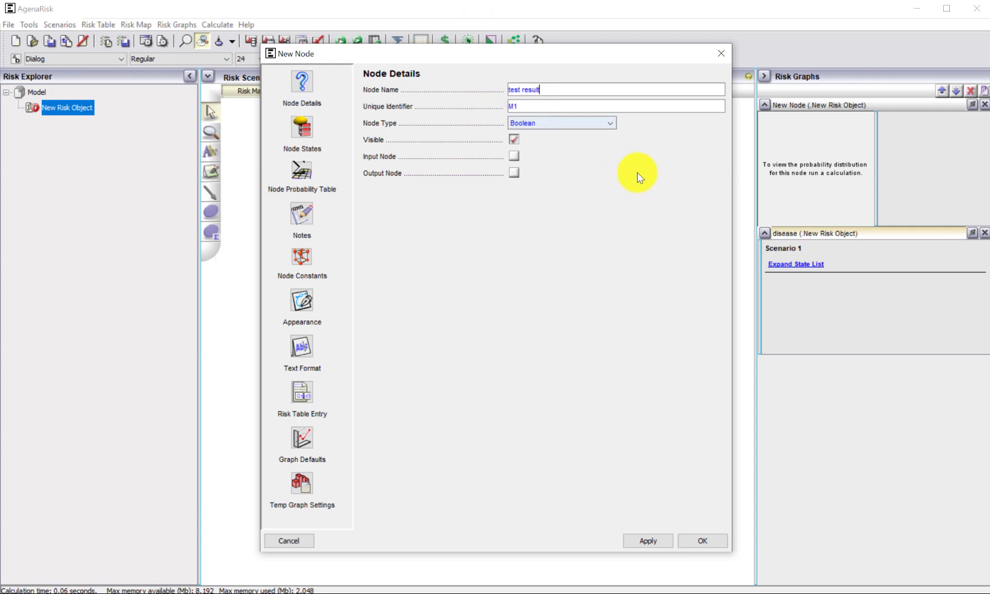
click(612, 122)
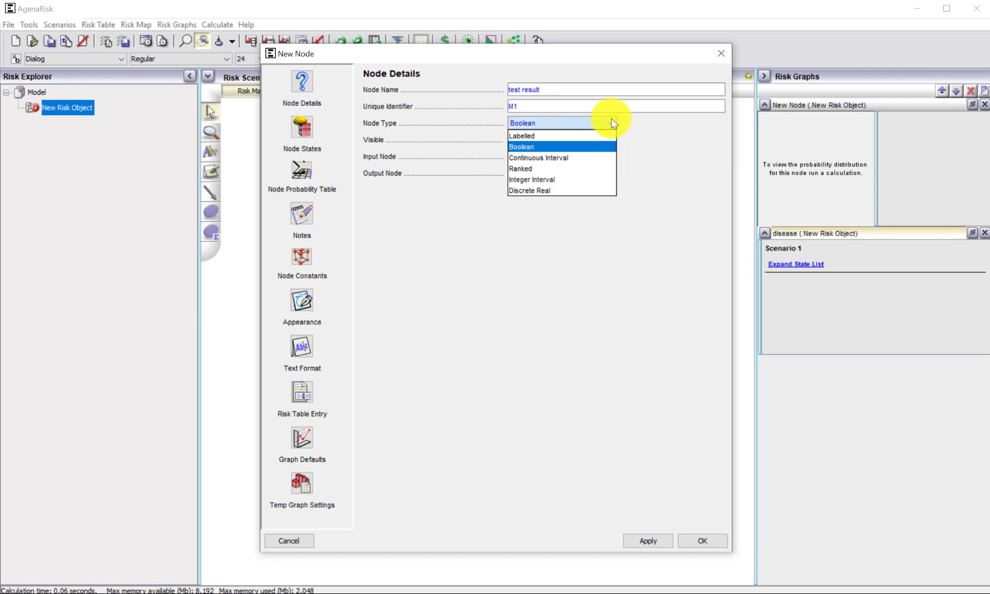
click(624, 208)
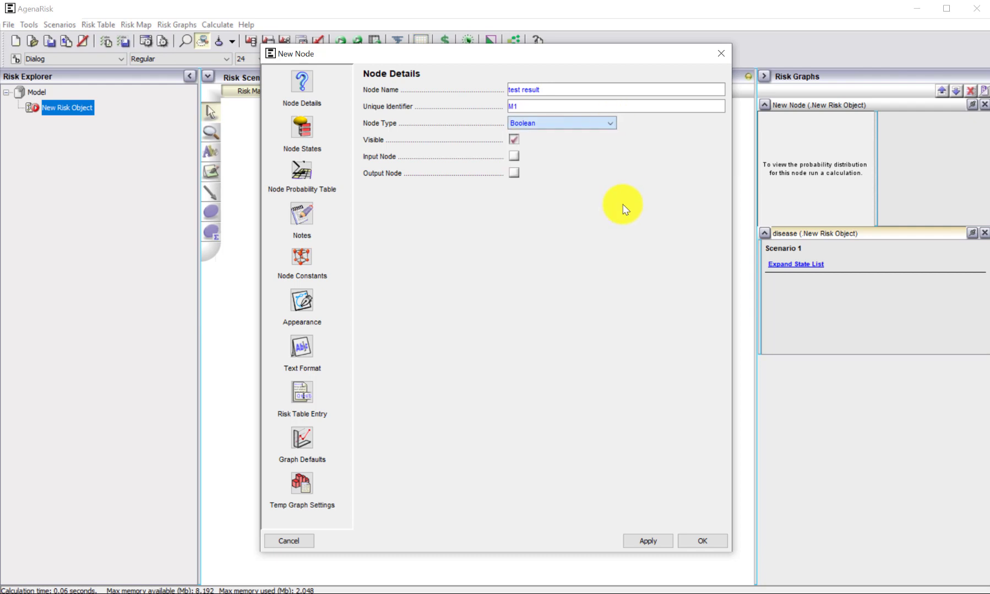
Set the test result node's states to Customised, with Positive as the positive outcome and Negative as the negative outcome
click(300, 128)
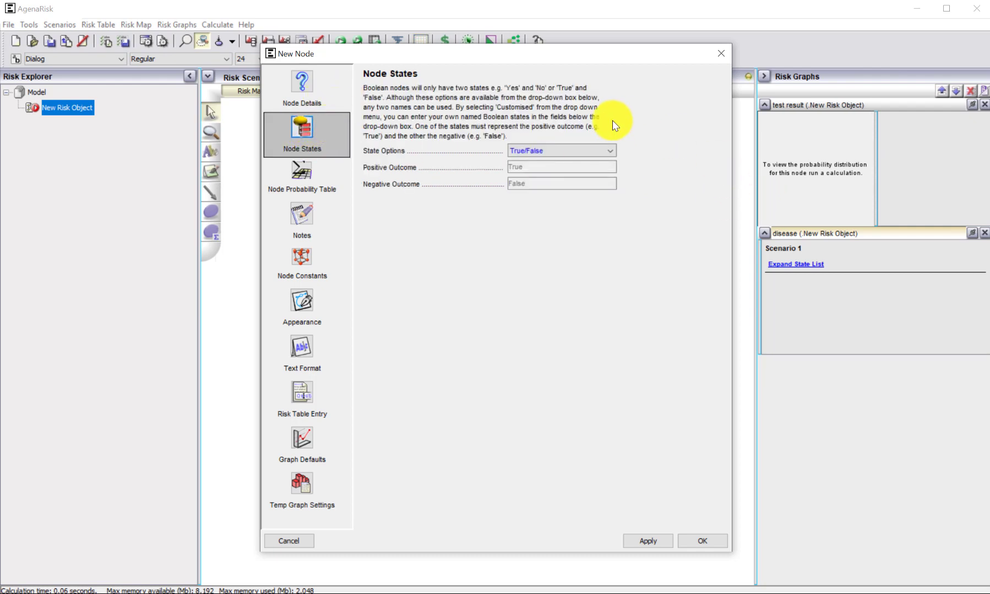
click(604, 147)
click(552, 185)
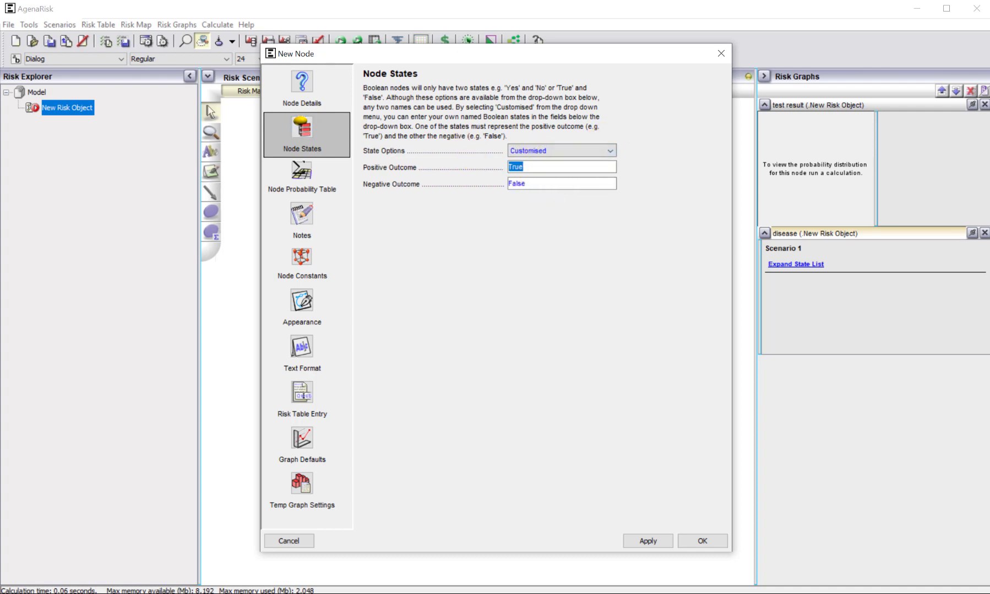
text(Positive)
key(Tab)
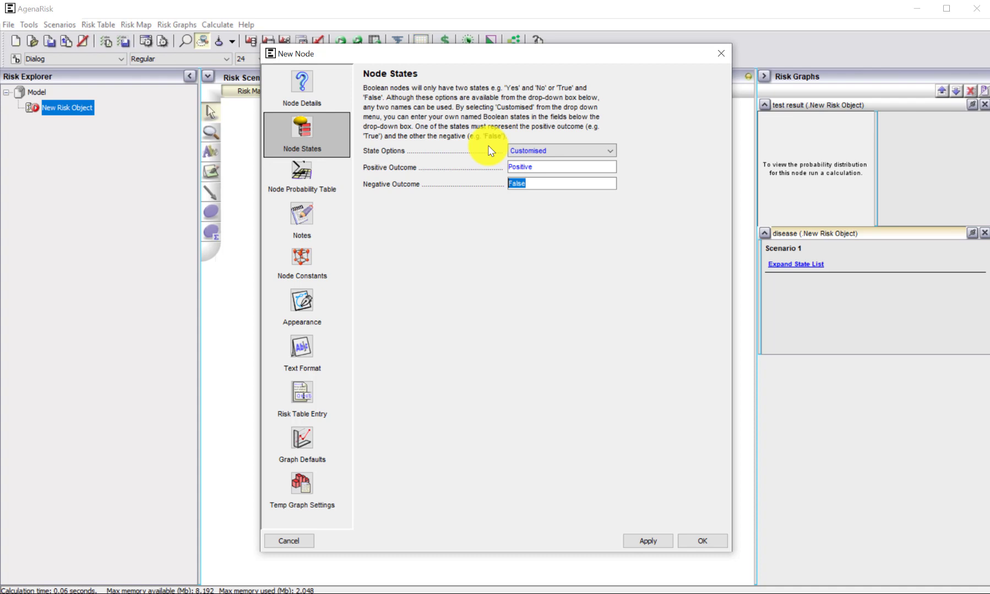
text(Negative)
click(655, 541)
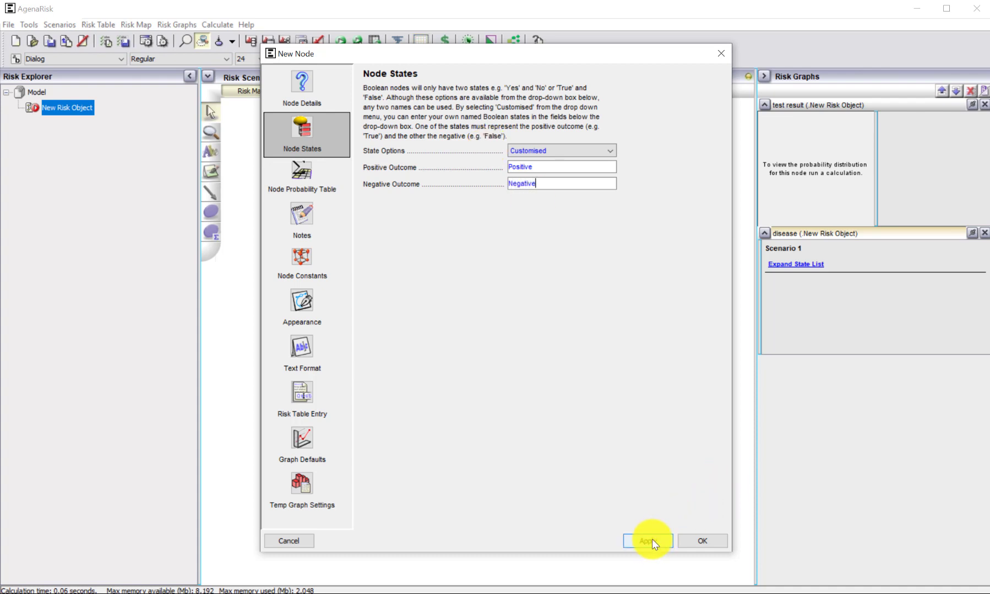
click(703, 541)
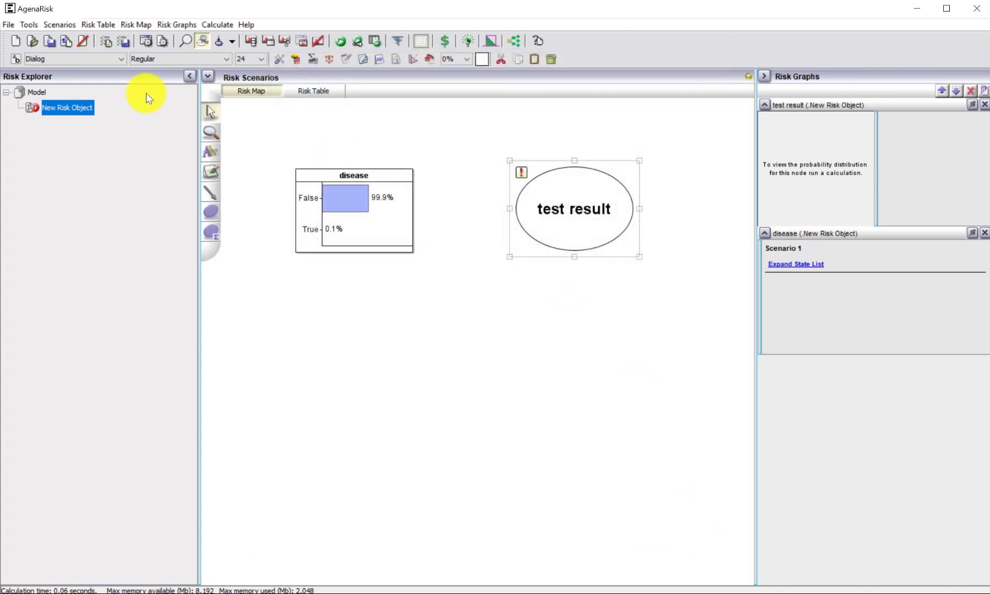
Link the disease node to the test result node with a directed edge from disease to test result
click(212, 195)
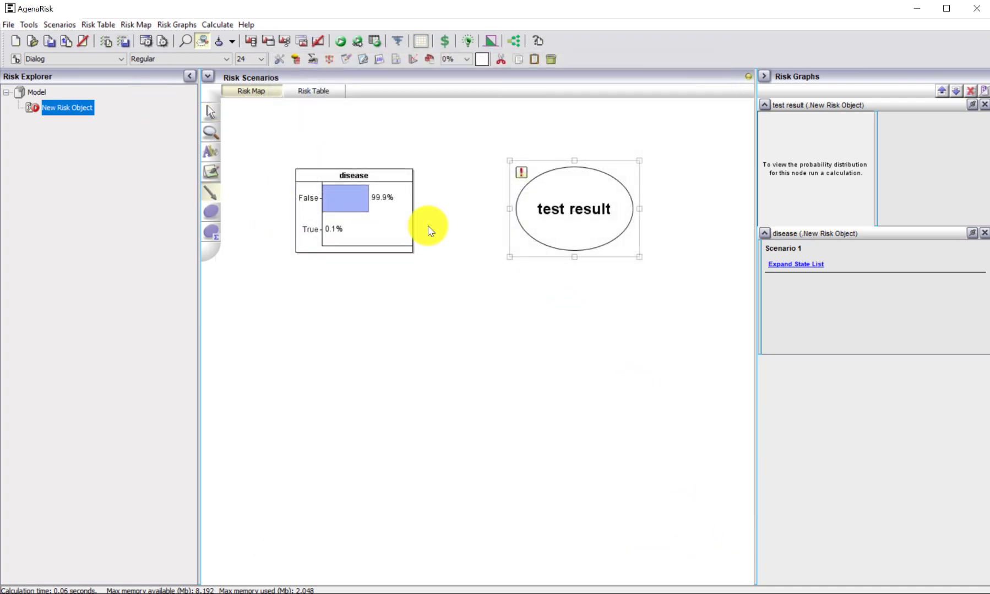
drag(400, 227, 561, 234)
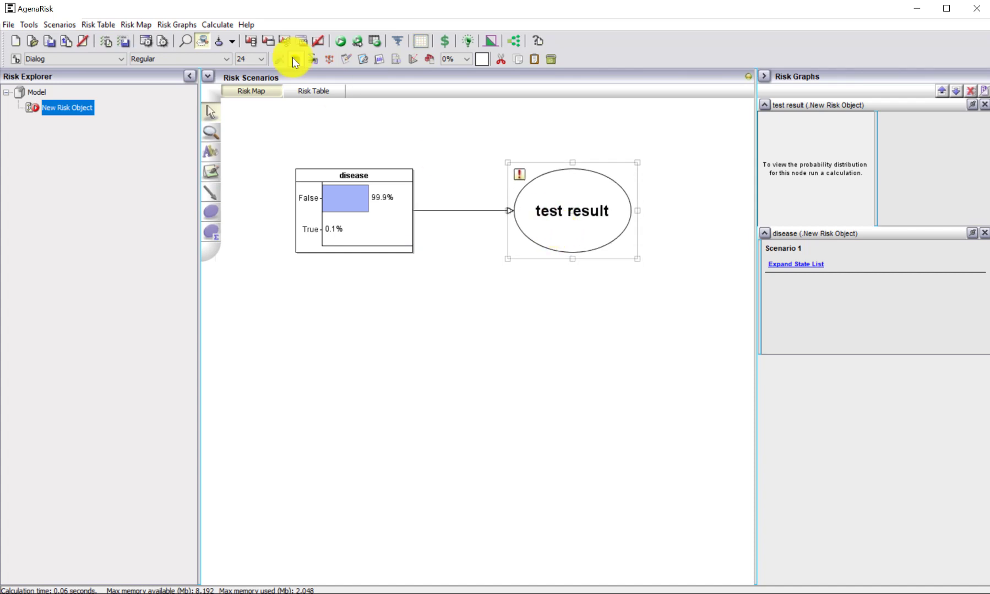
Fill test result's probability table: for disease True, Negative 1 and Positive 99; for disease False, Negative 95 and Positive 5
click(315, 61)
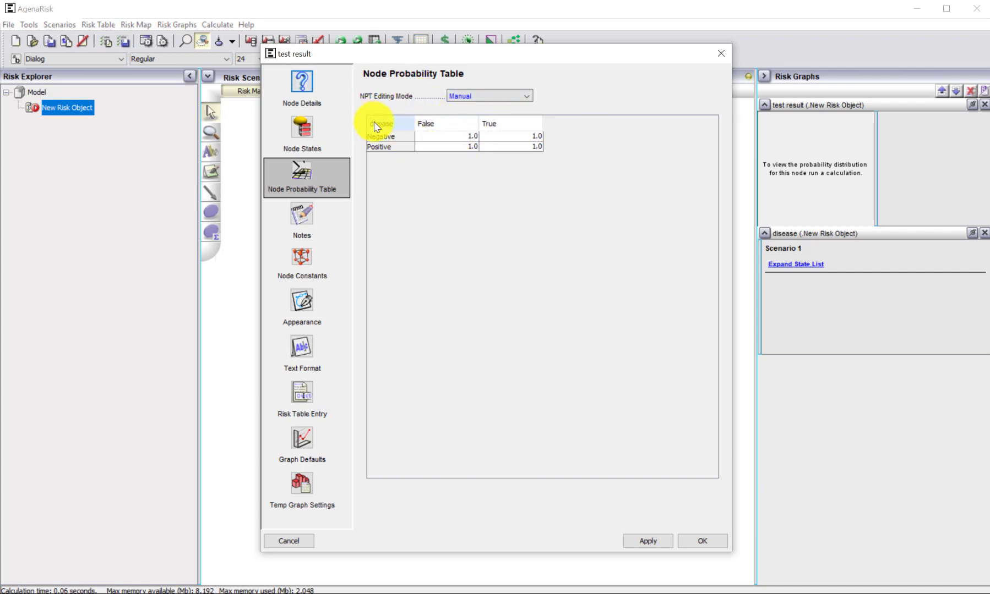
click(529, 133)
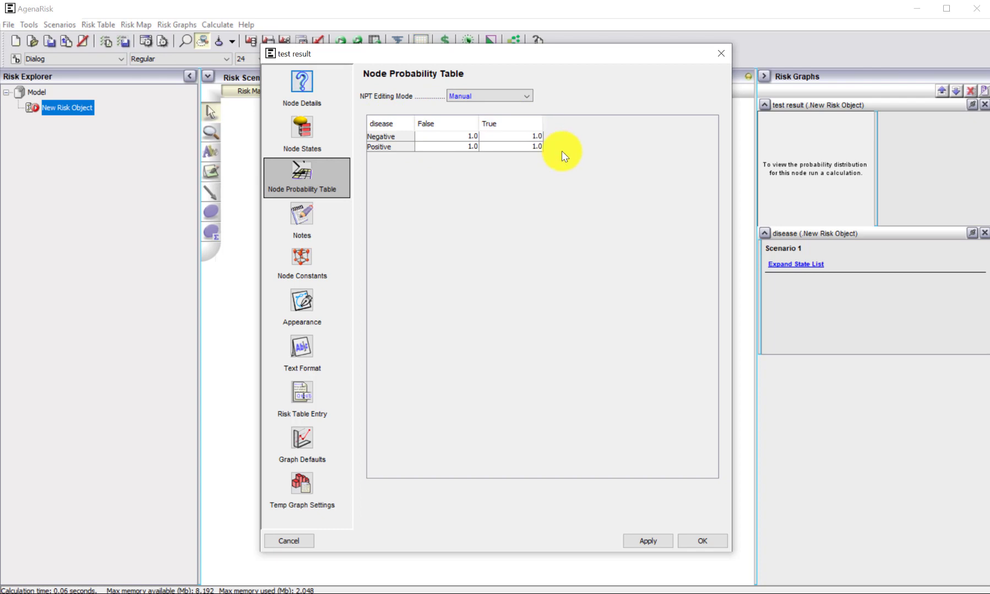
click(532, 148)
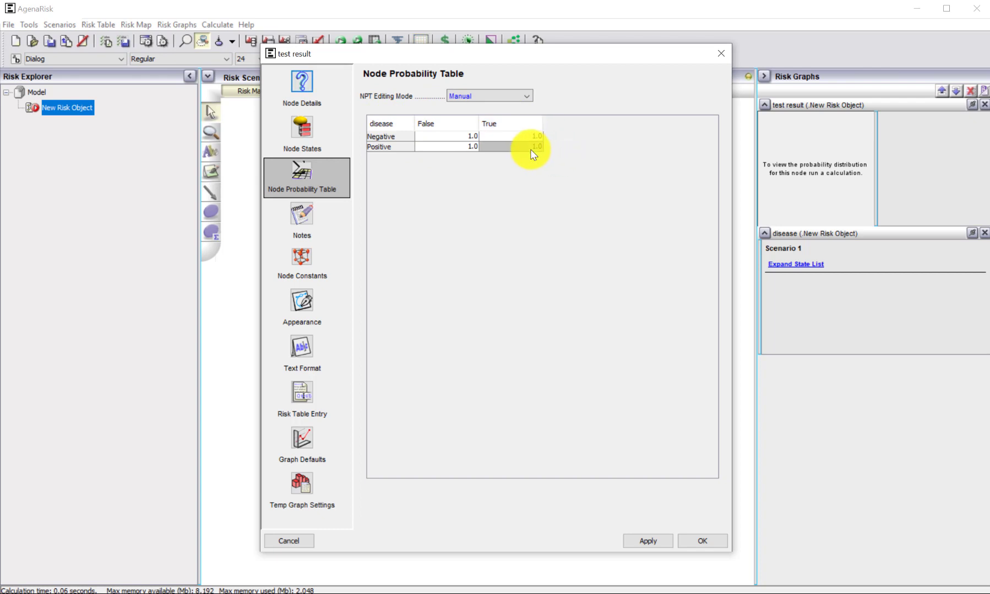
text(99)
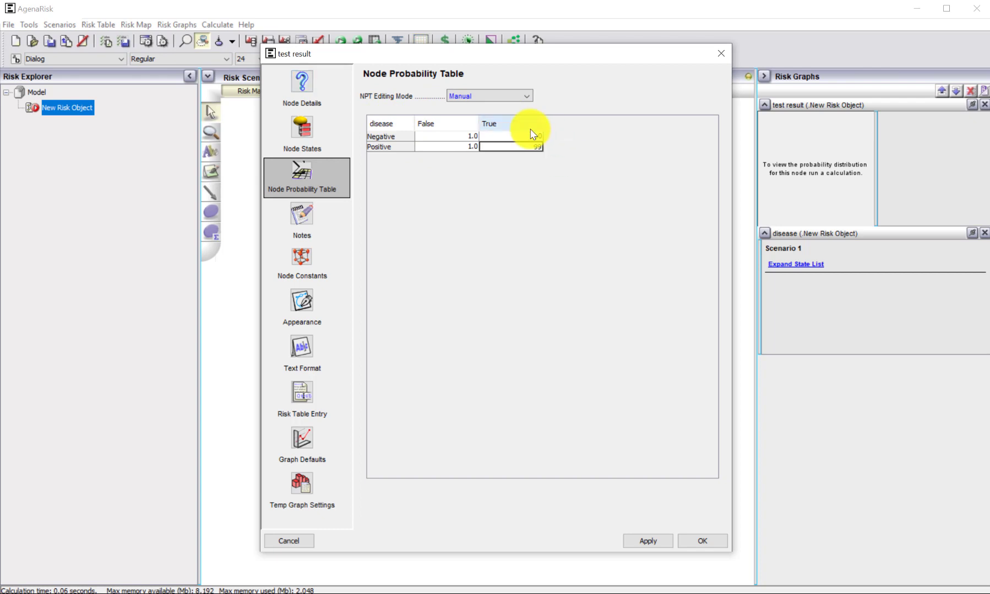
click(523, 137)
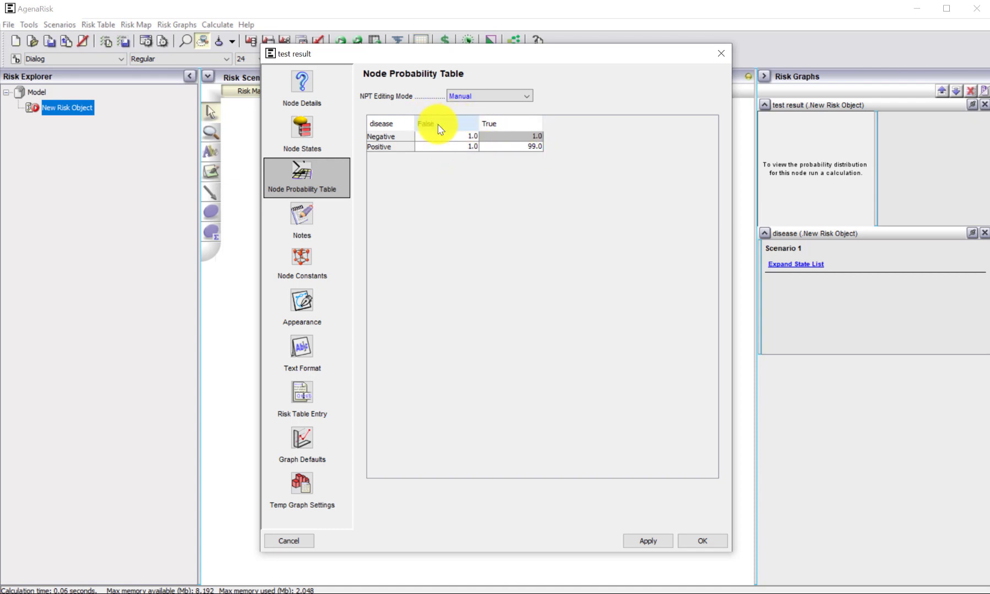
click(457, 147)
text(9)
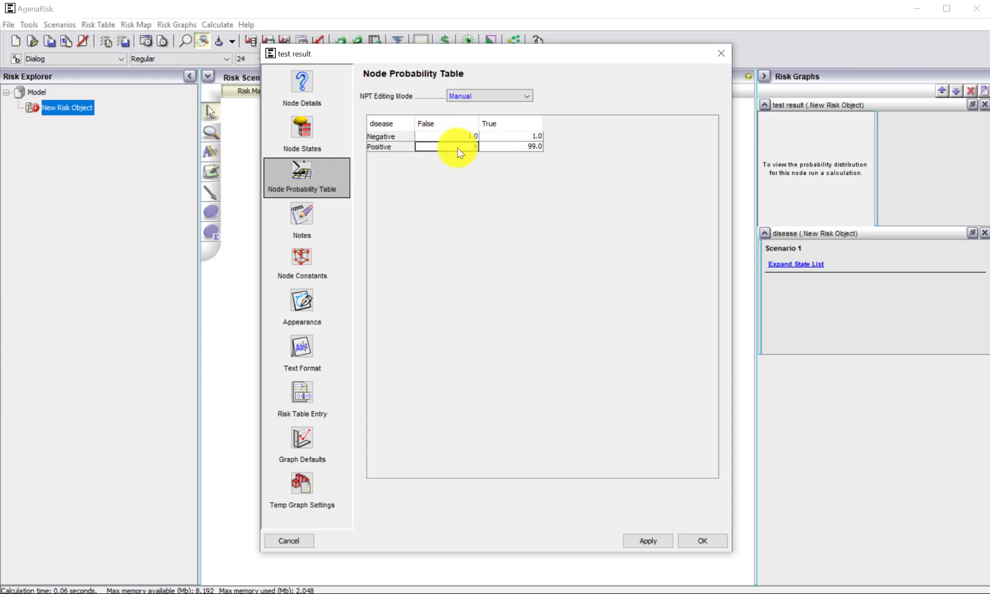
click(466, 136)
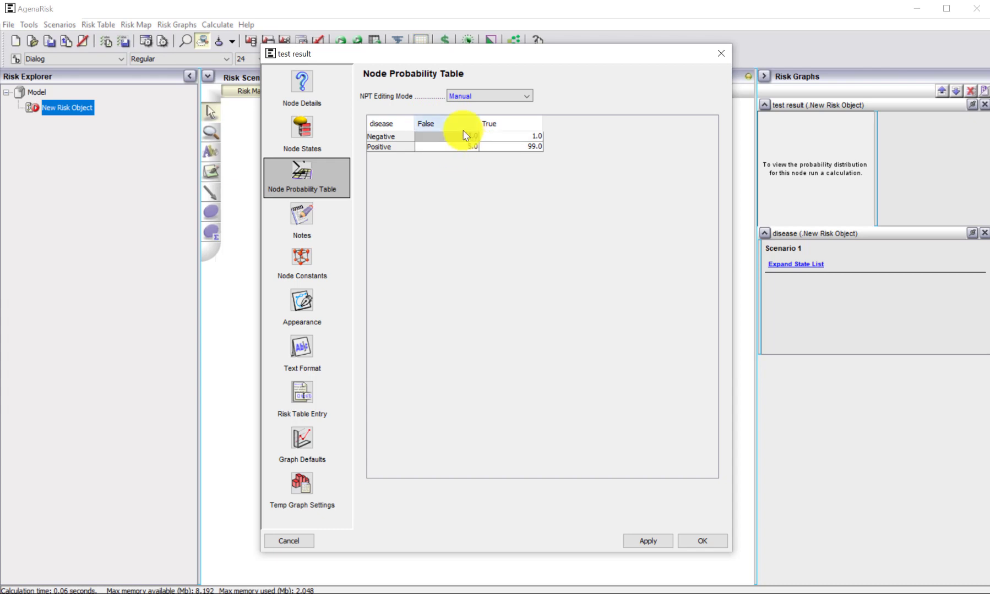
text(95)
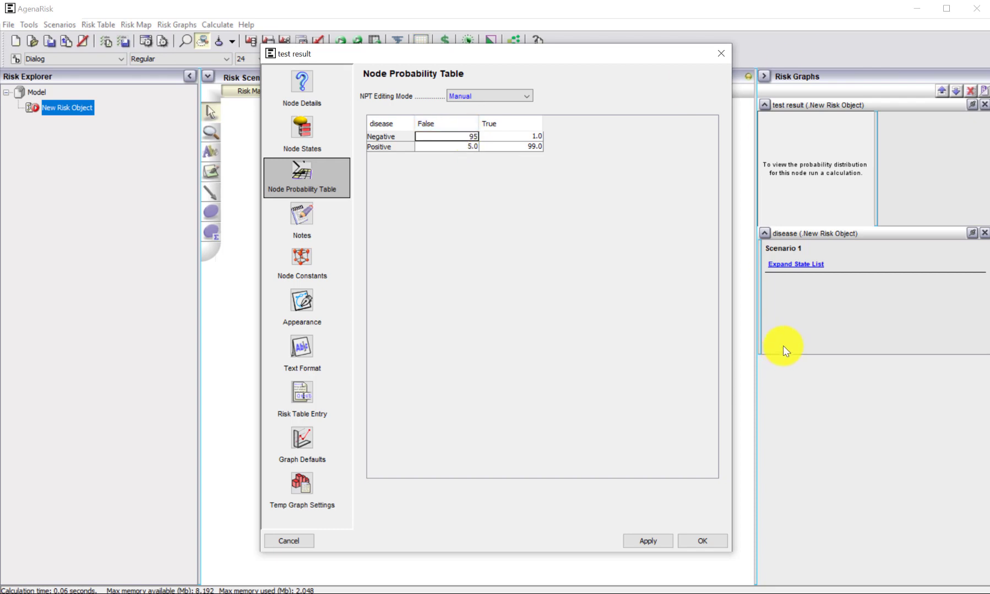
click(636, 543)
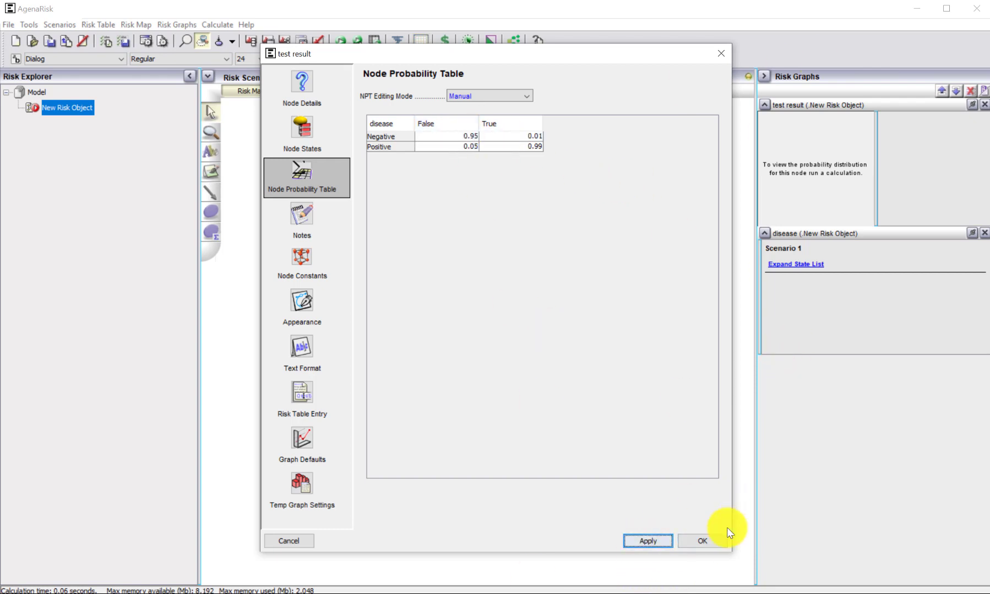
click(704, 542)
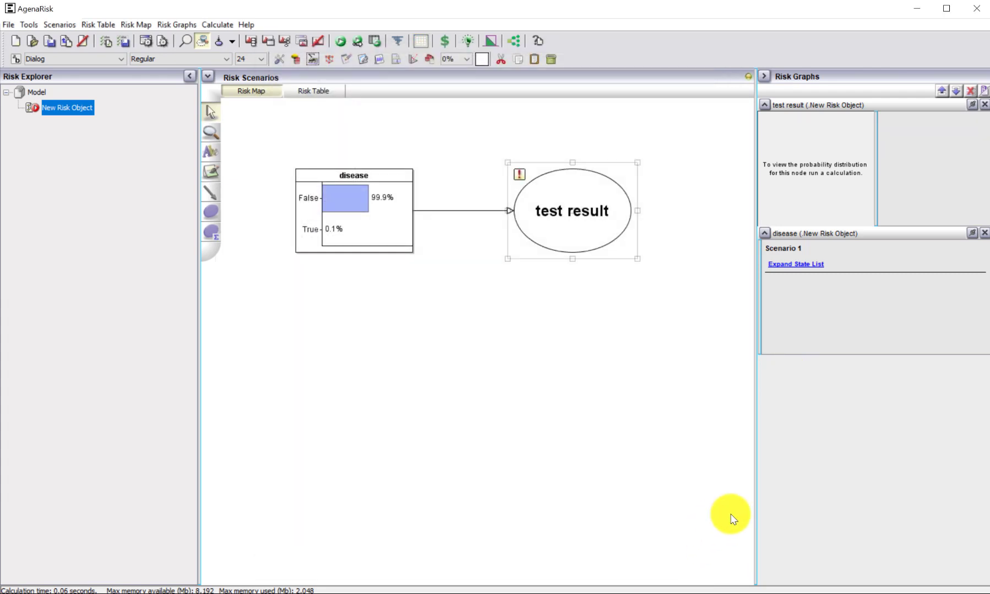
Calculate the model so both nodes show their marginal probabilities
click(341, 41)
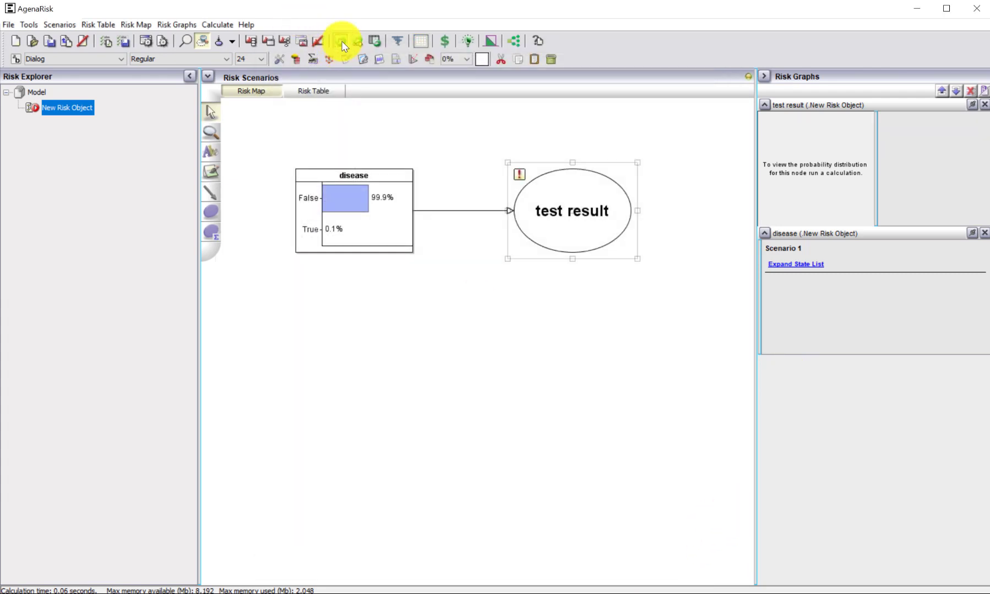
click(364, 231)
click(365, 231)
click(574, 226)
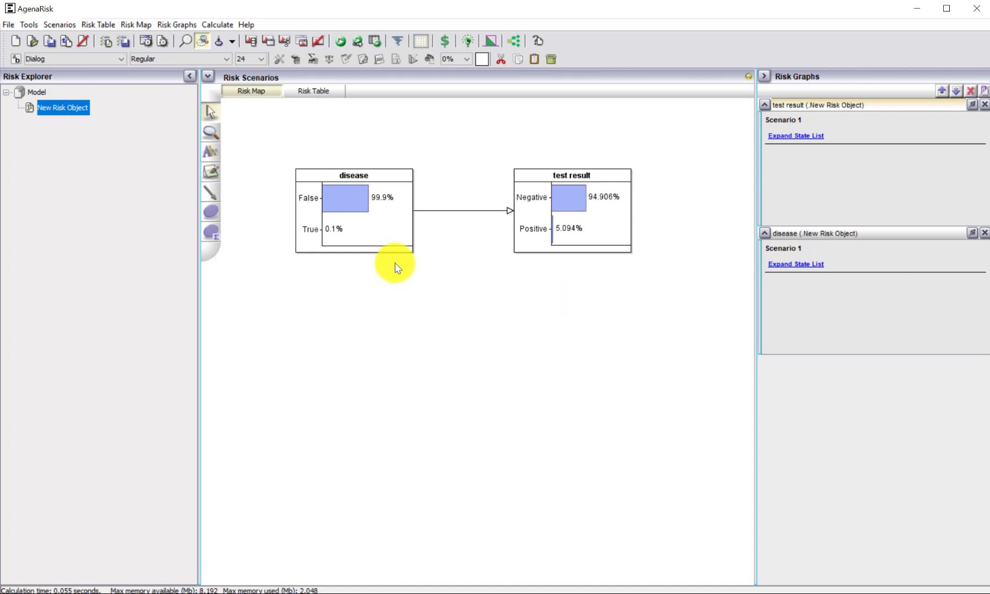
Enter the observation True on the disease node for Scenario 1 and recalculate the model
click(379, 239)
right_click(379, 239)
mouse_move(430, 268)
click(644, 273)
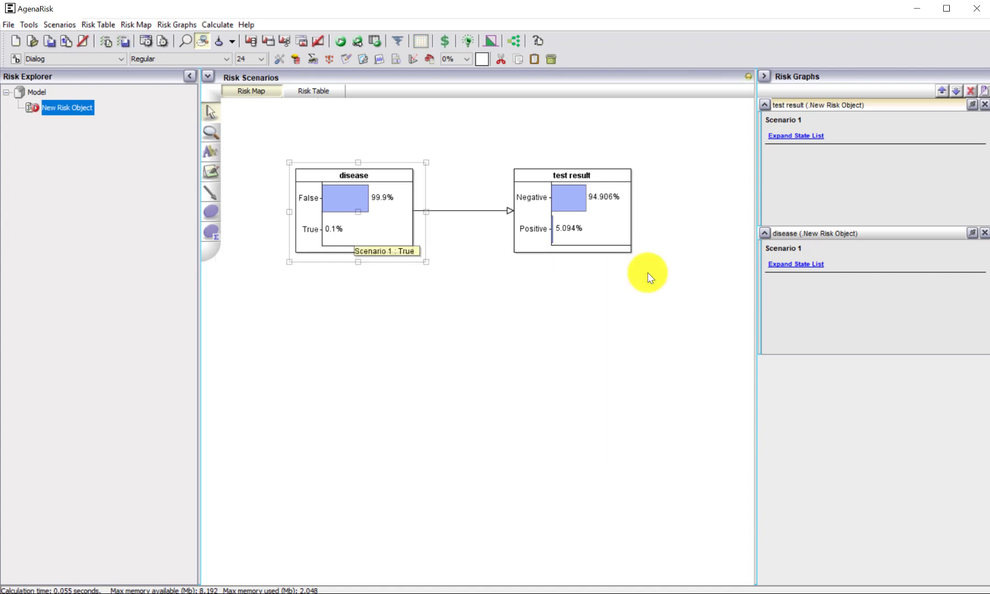
click(342, 42)
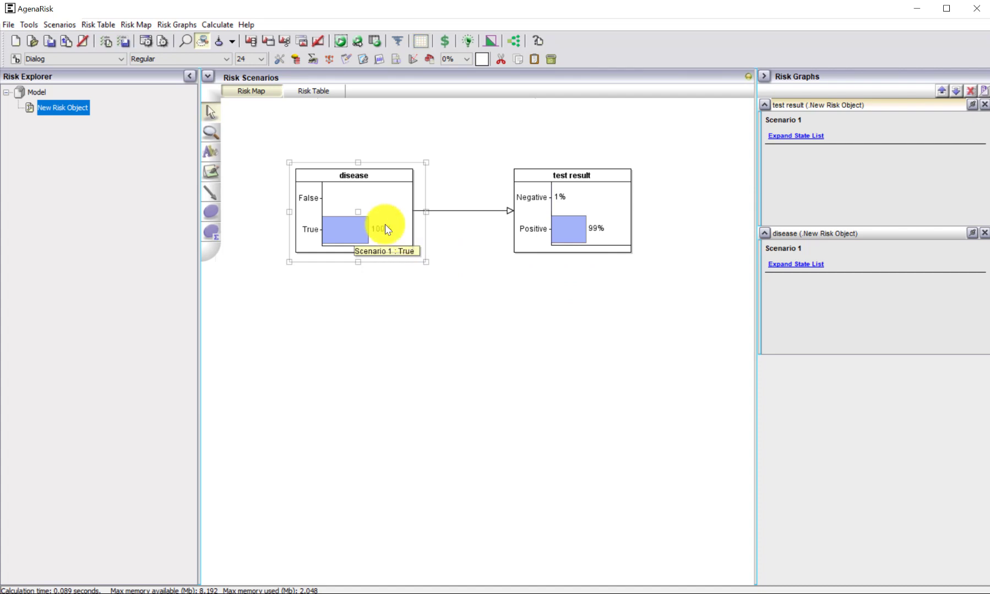
Change the disease node's Scenario 1 observation to False and recalculate the model
right_click(365, 214)
mouse_move(511, 237)
mouse_move(567, 237)
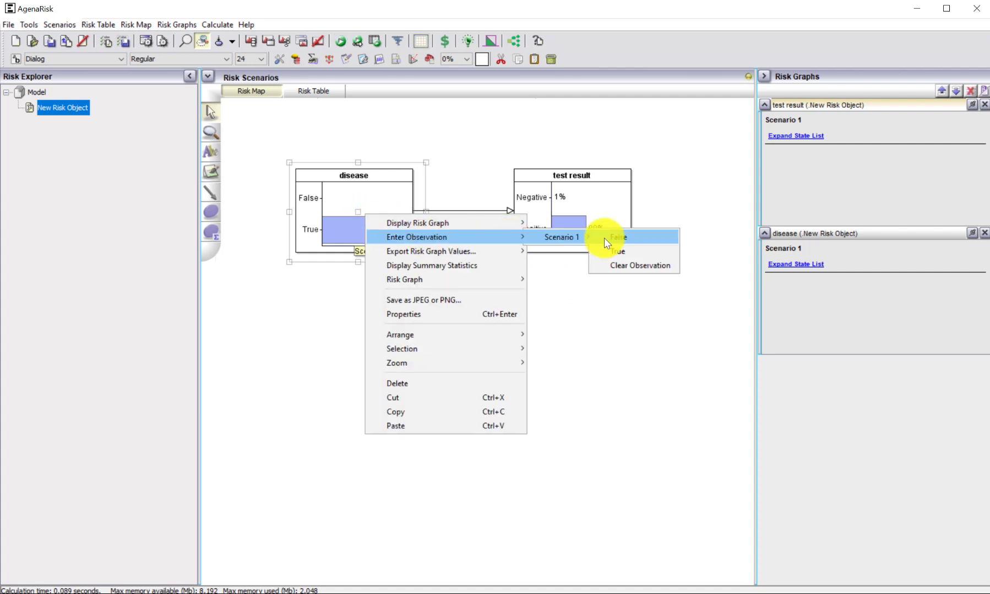
click(604, 238)
click(342, 41)
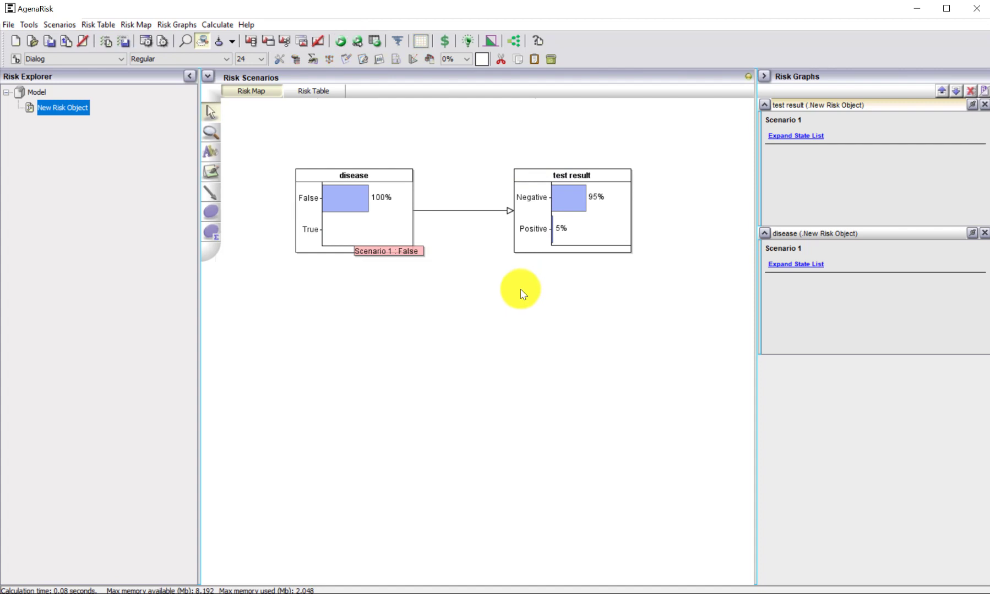
Clear the Scenario 1 observation from the disease node and recalculate the model
right_click(369, 223)
mouse_move(550, 248)
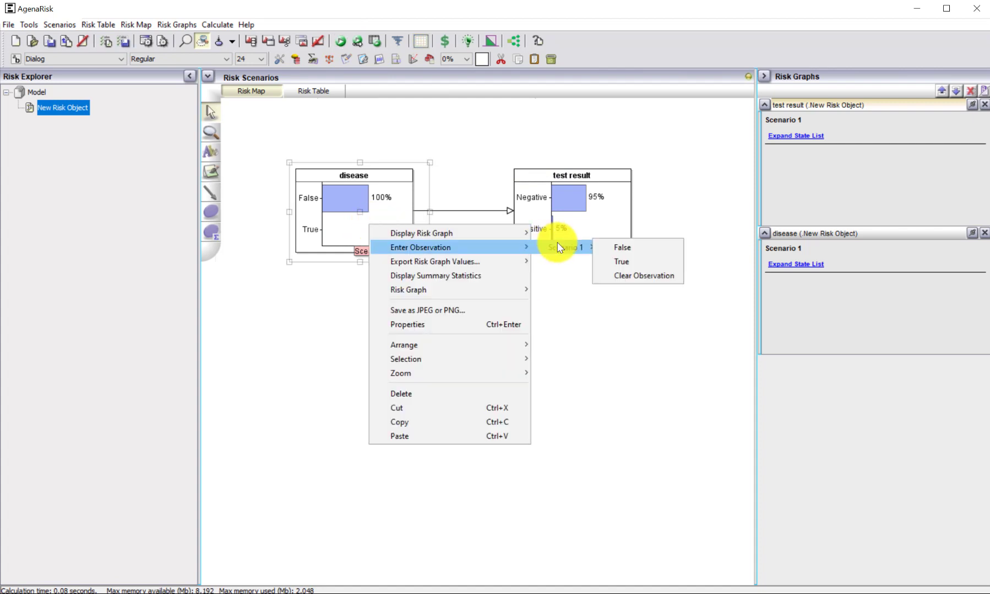
click(638, 274)
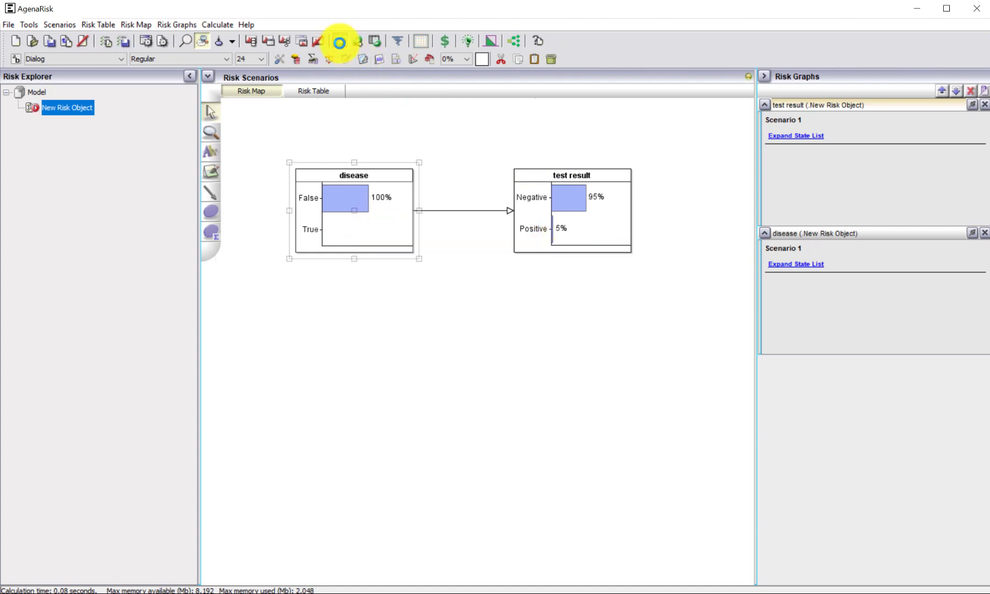
click(339, 43)
click(488, 327)
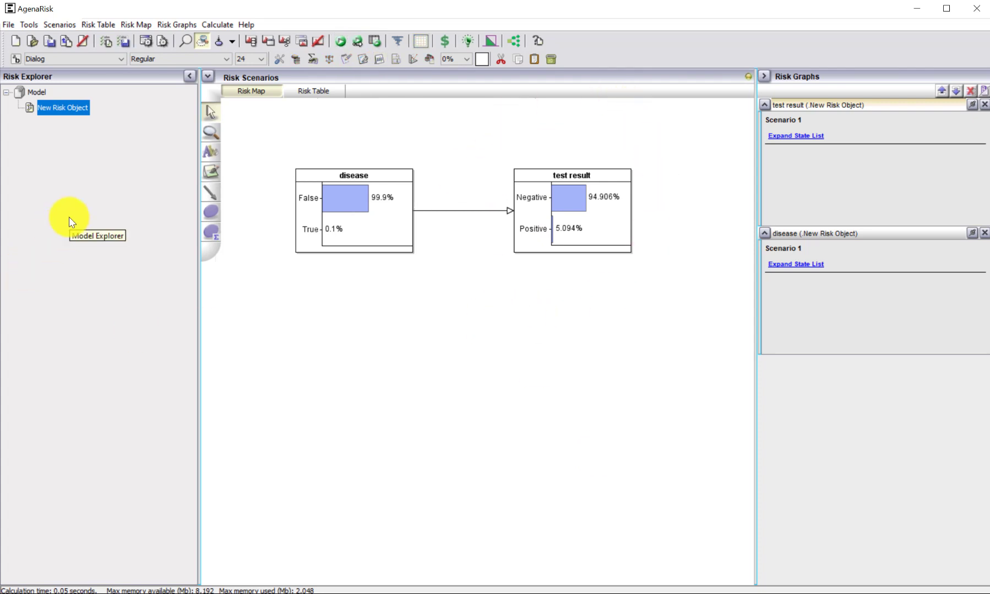
Enter the observation Positive on the test result node for Scenario 1 and recalculate the model
right_click(599, 227)
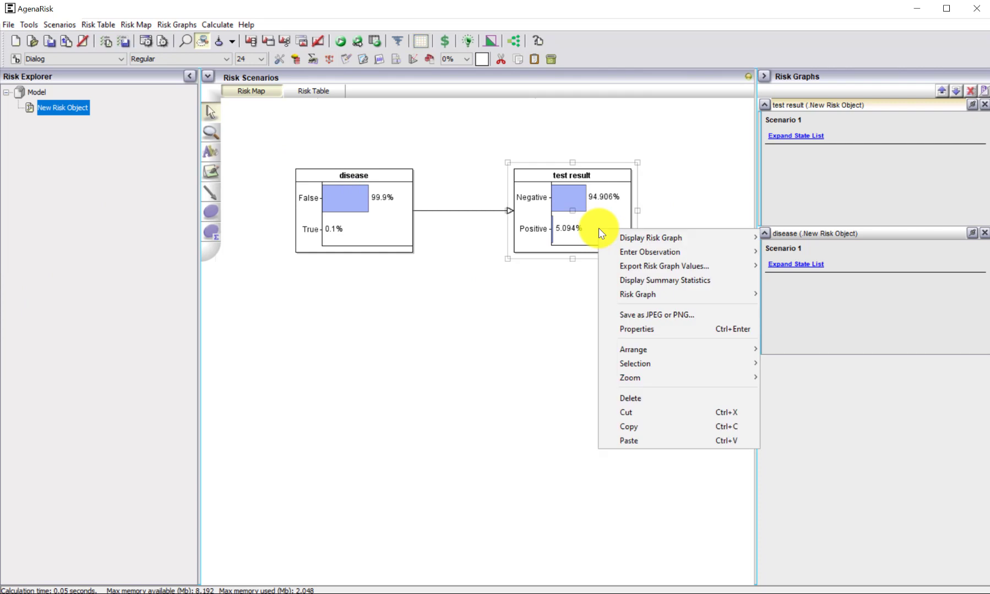
mouse_move(682, 252)
mouse_move(792, 251)
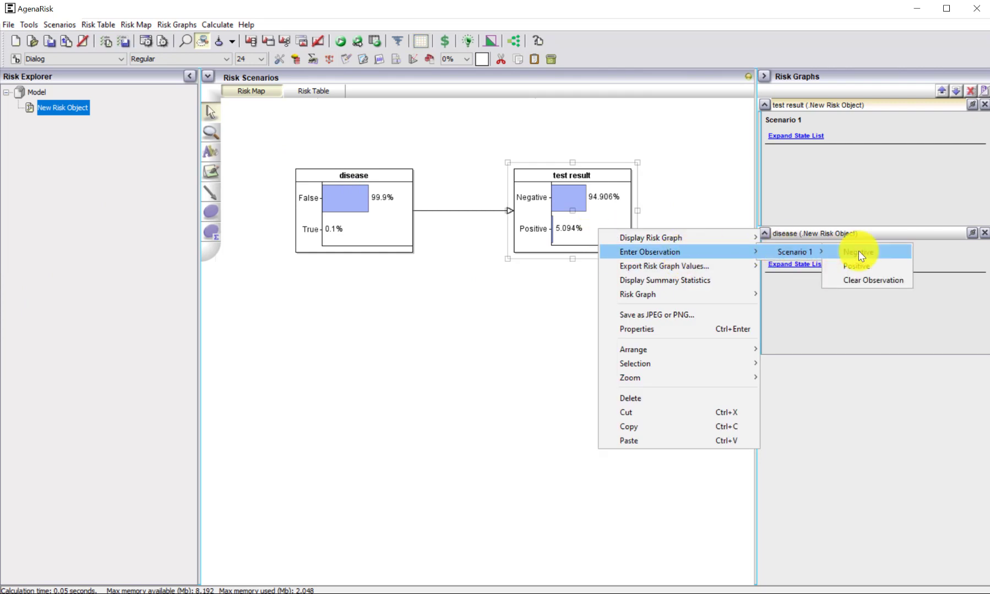
click(853, 266)
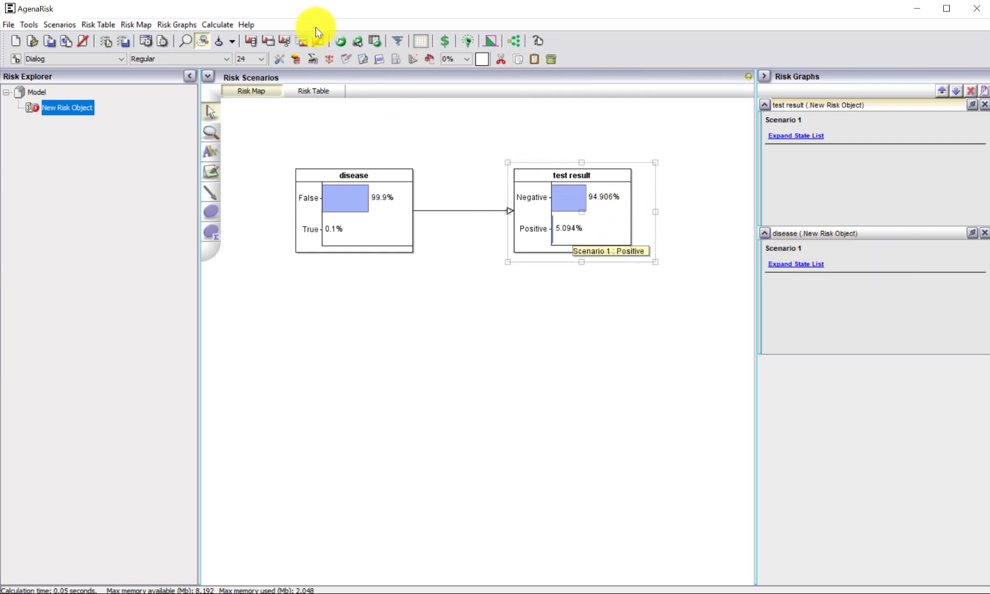
click(340, 41)
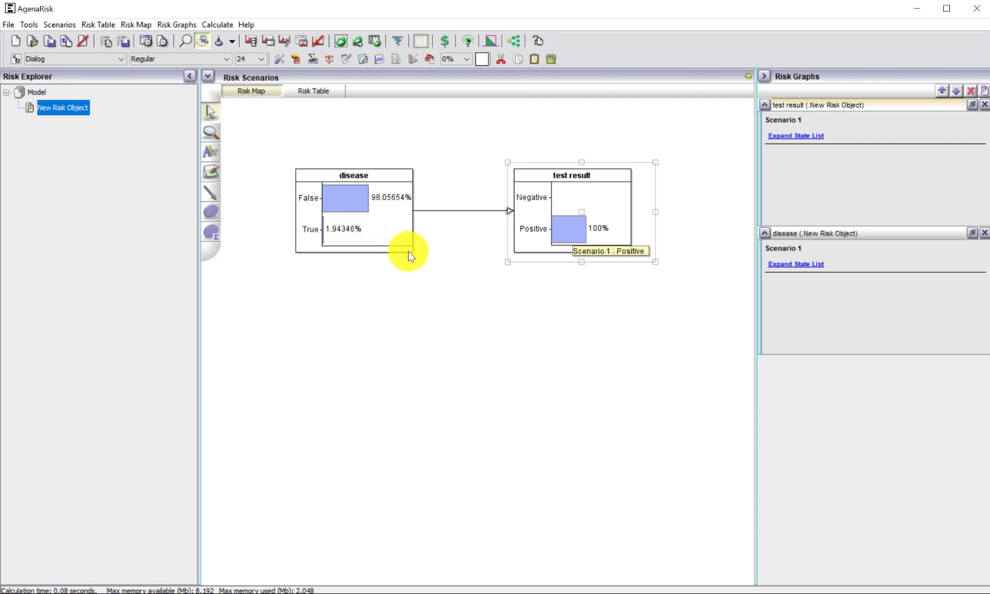
Change the test result node's Scenario 1 observation to Negative and recalculate the model
right_click(606, 211)
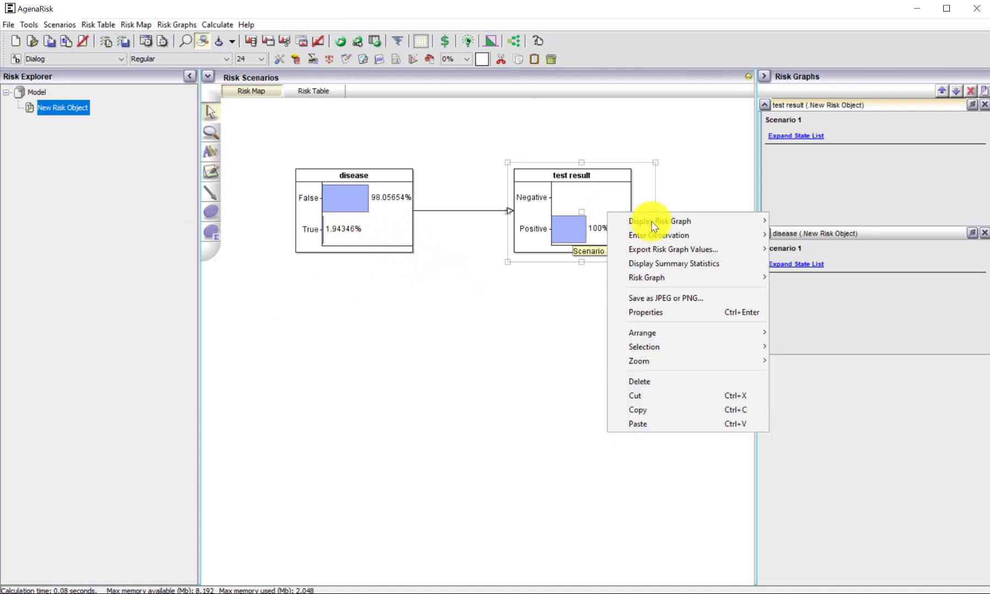
mouse_move(673, 239)
mouse_move(804, 235)
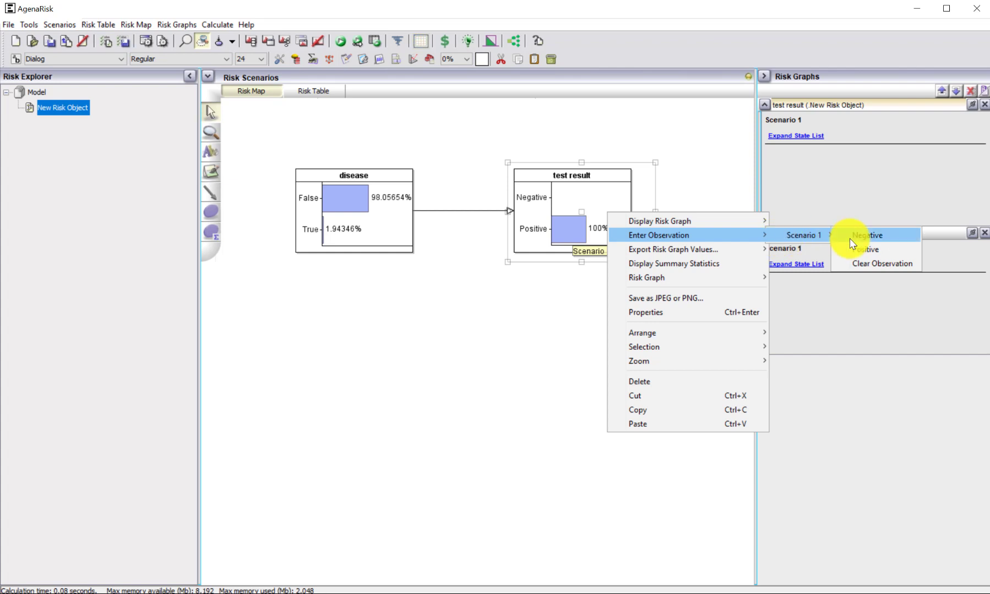
click(856, 238)
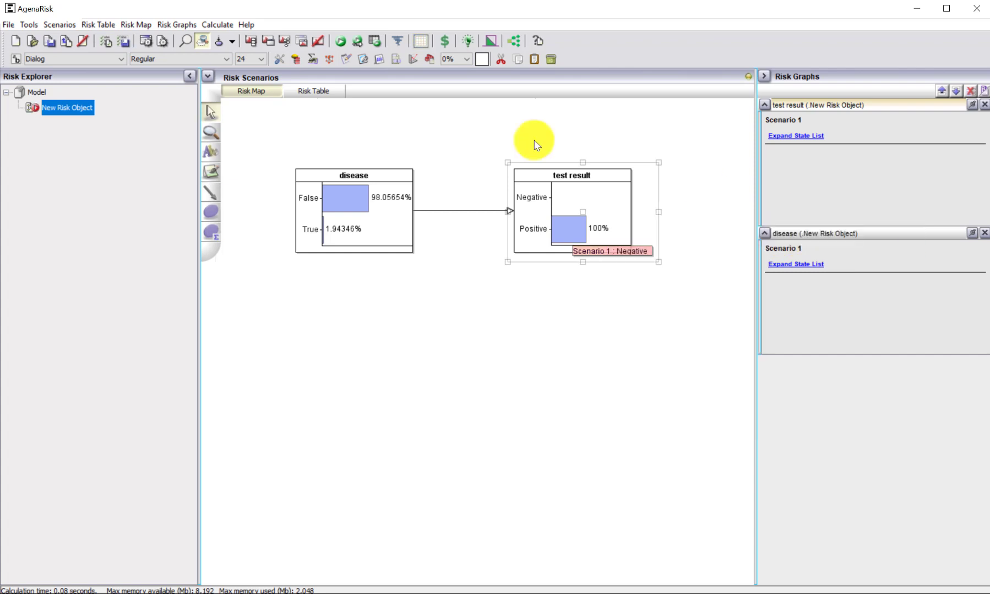
click(340, 41)
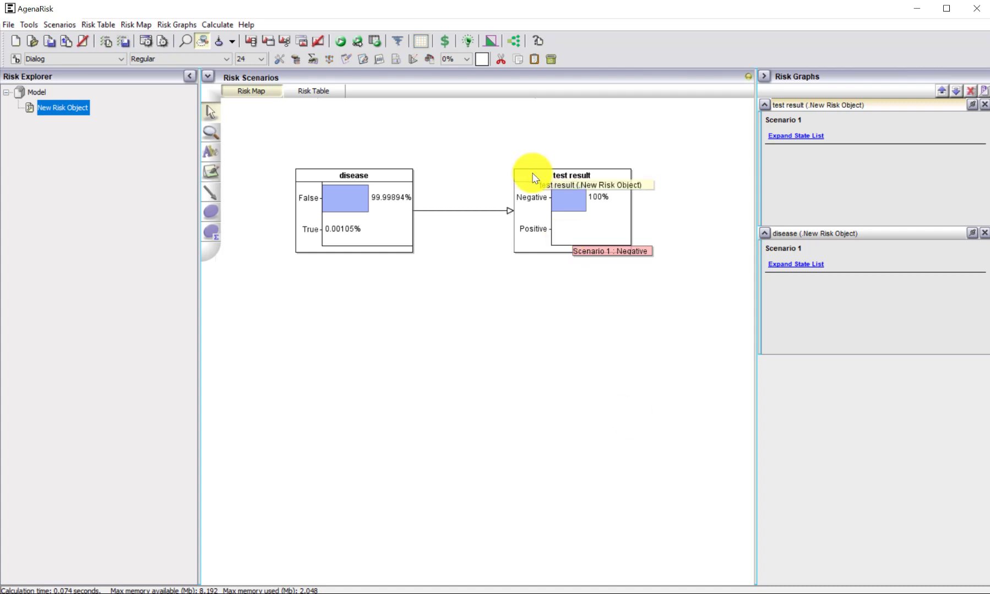
Duplicate the test result node, place the copy below the original, and check the copy's node probability table
right_click(545, 204)
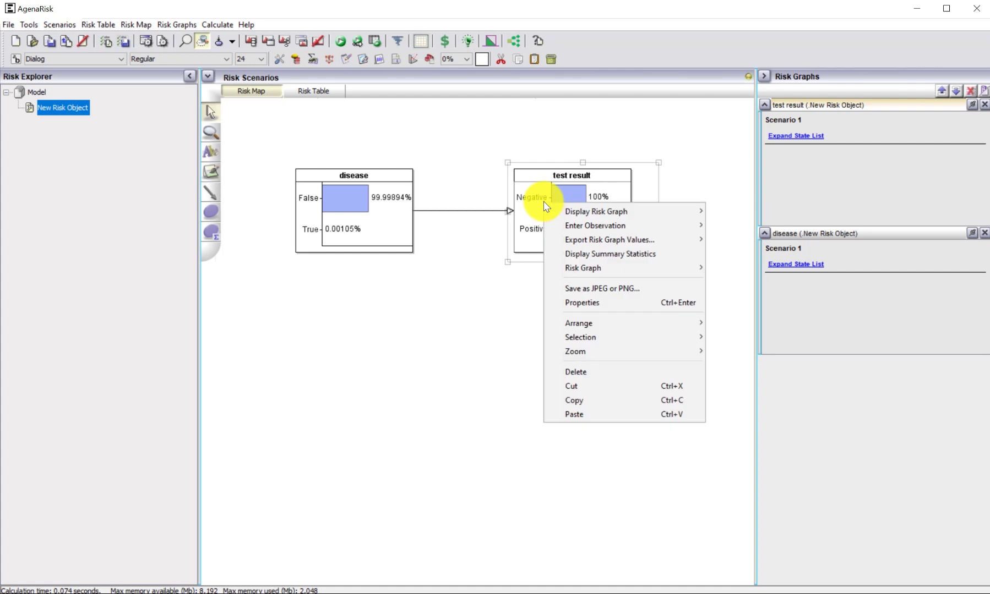
click(590, 398)
right_click(507, 311)
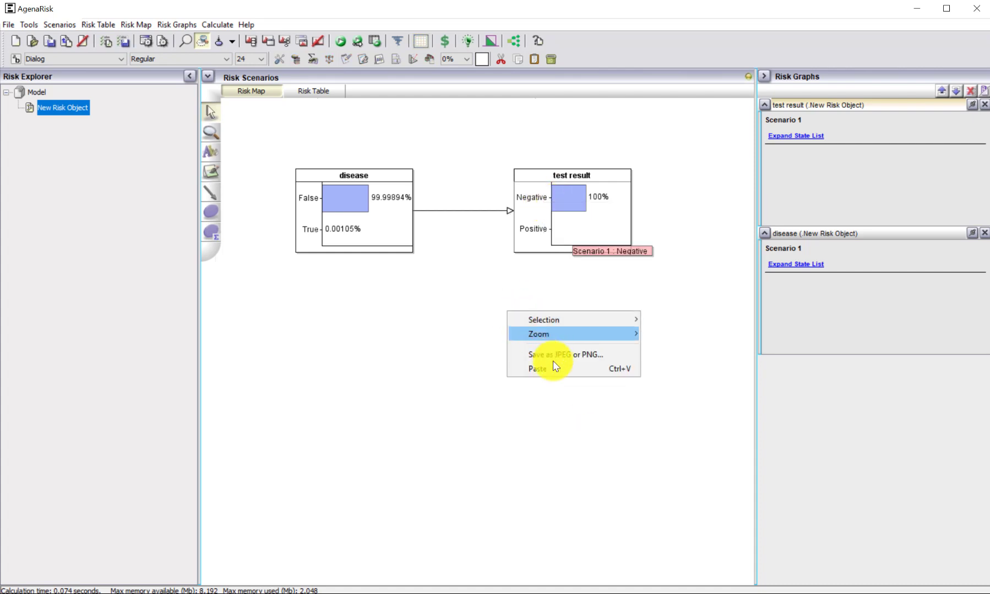
click(553, 365)
drag(647, 376, 549, 389)
double_click(550, 389)
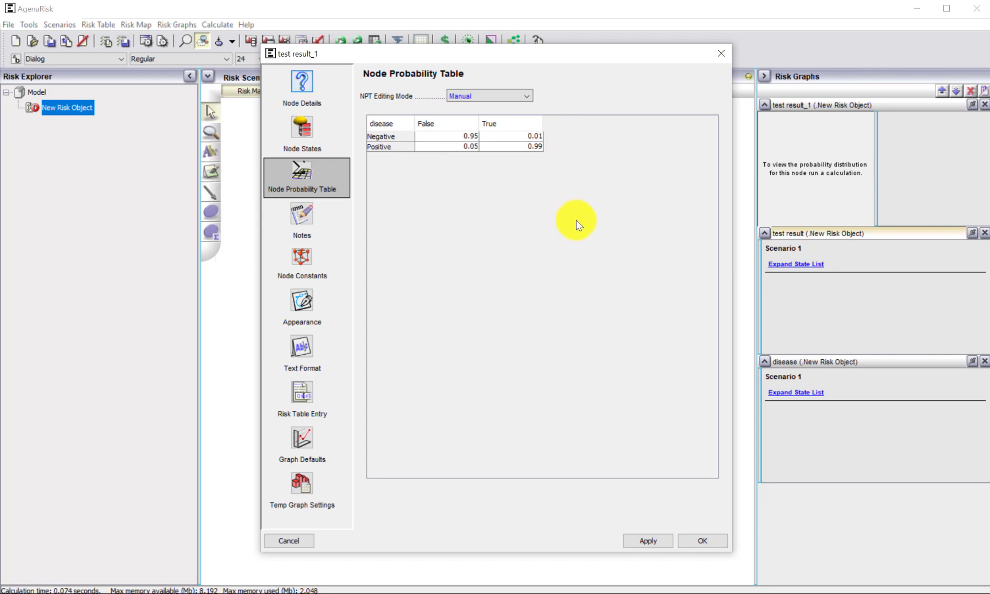
click(722, 57)
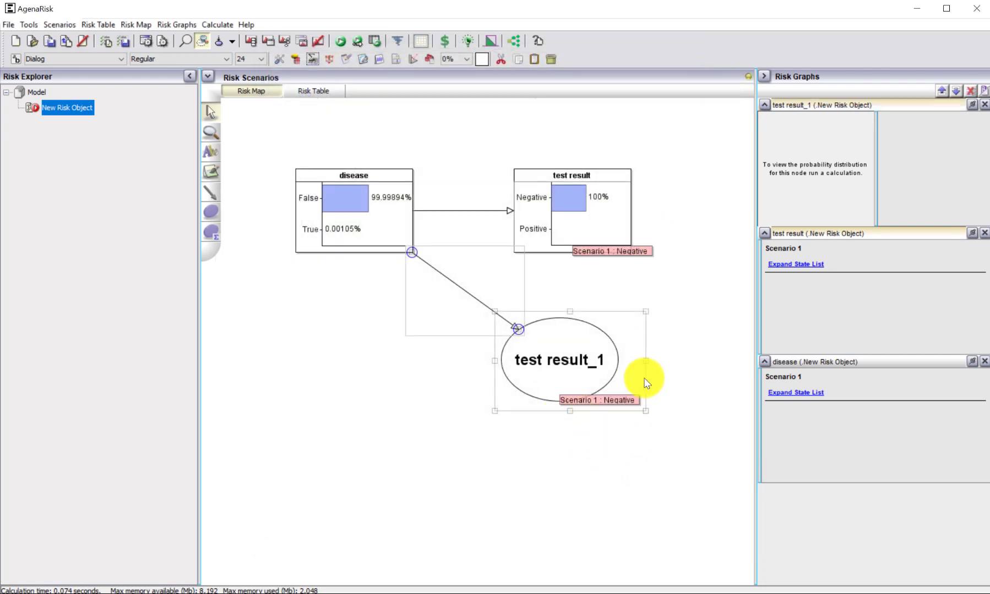
Clear all entered data from the entire model, recalculate it, and display the test result_1 node's risk graph on the map
click(29, 24)
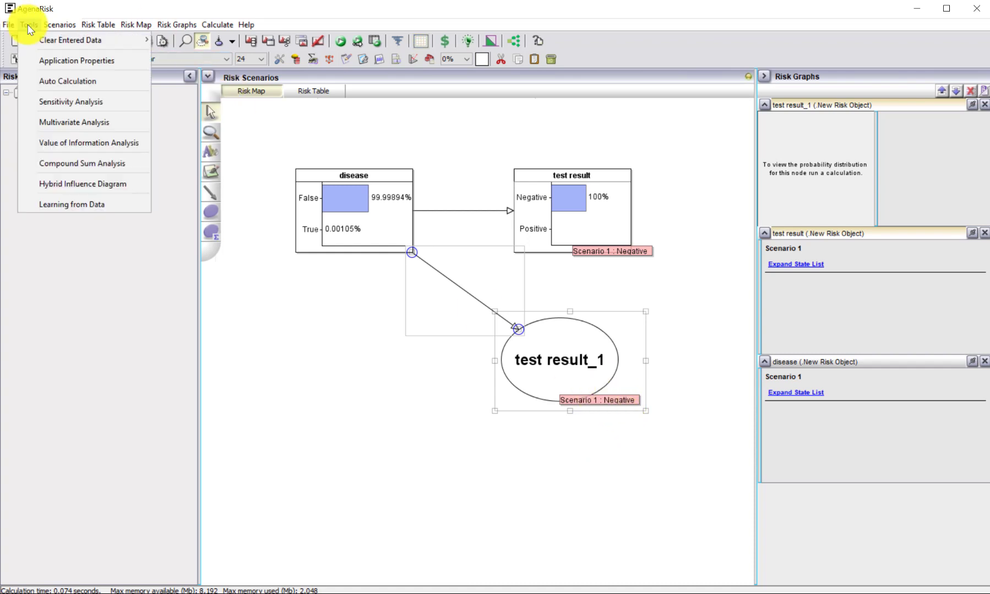
mouse_move(33, 43)
click(207, 38)
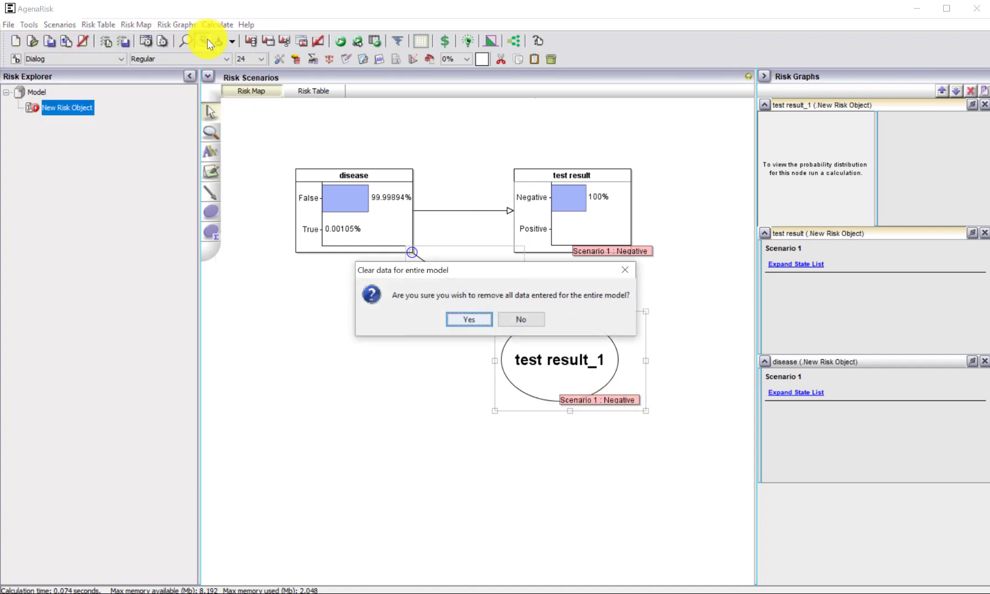
click(457, 320)
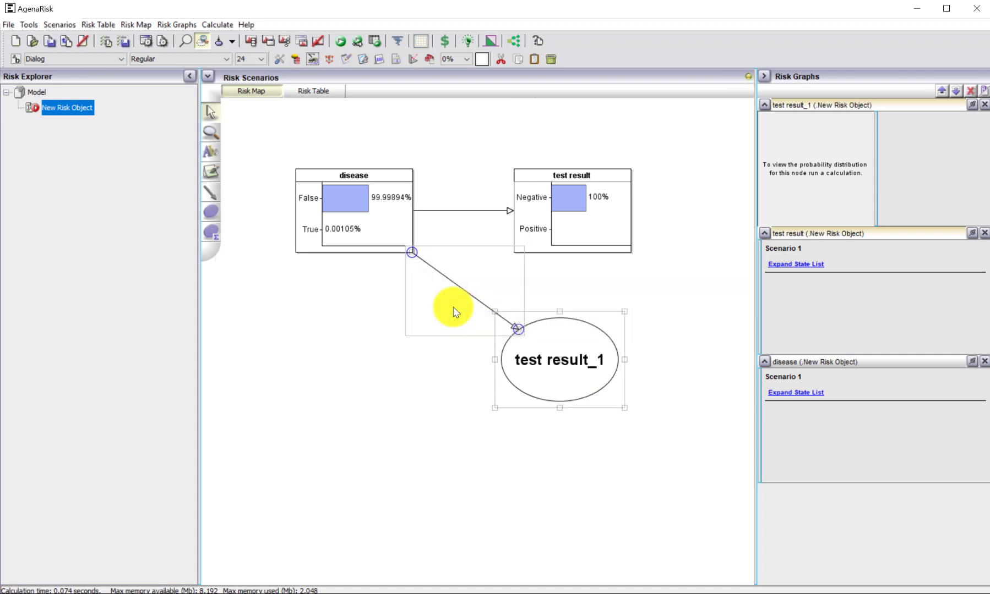
click(336, 43)
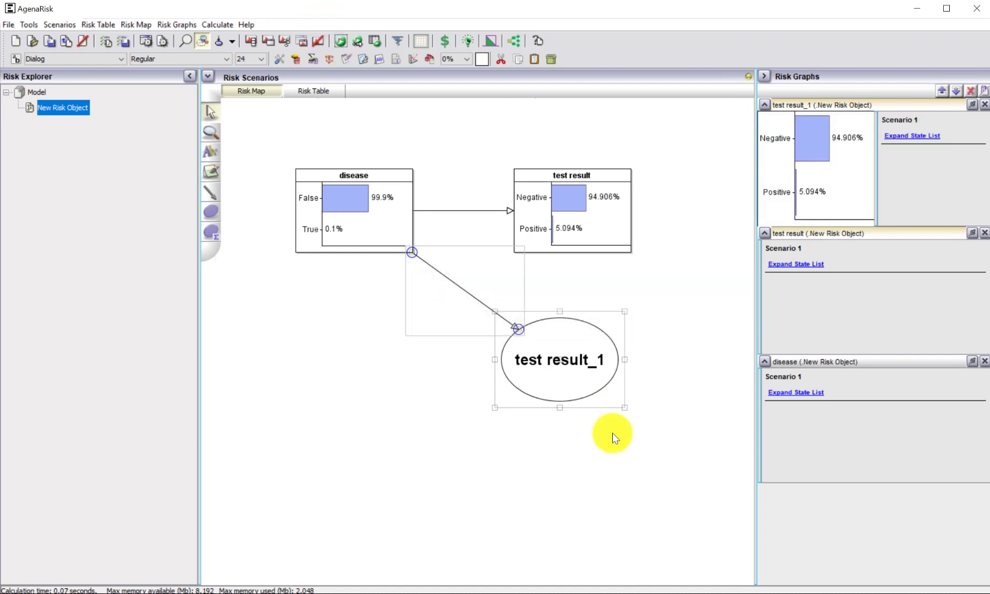
double_click(559, 391)
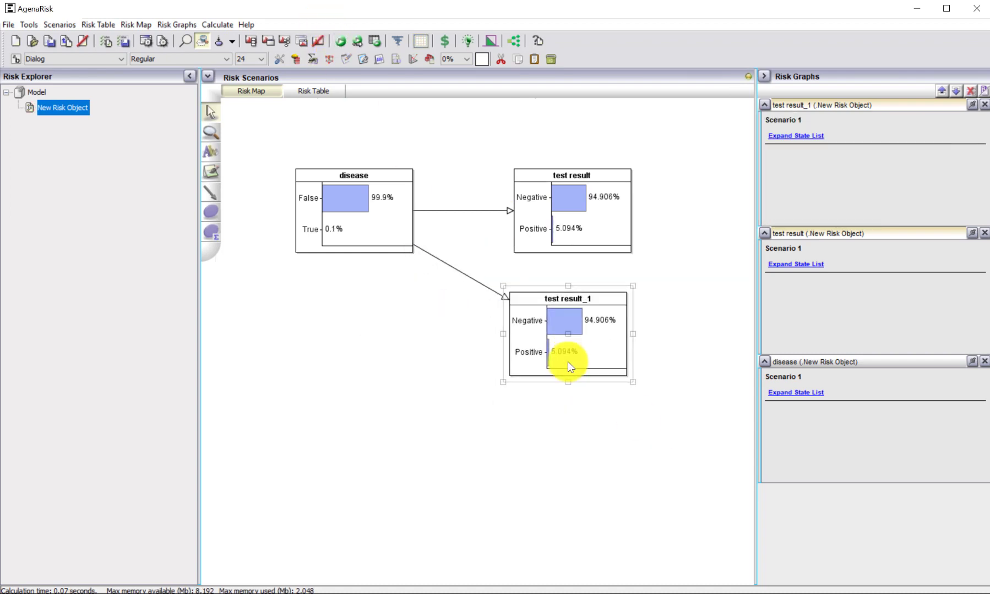
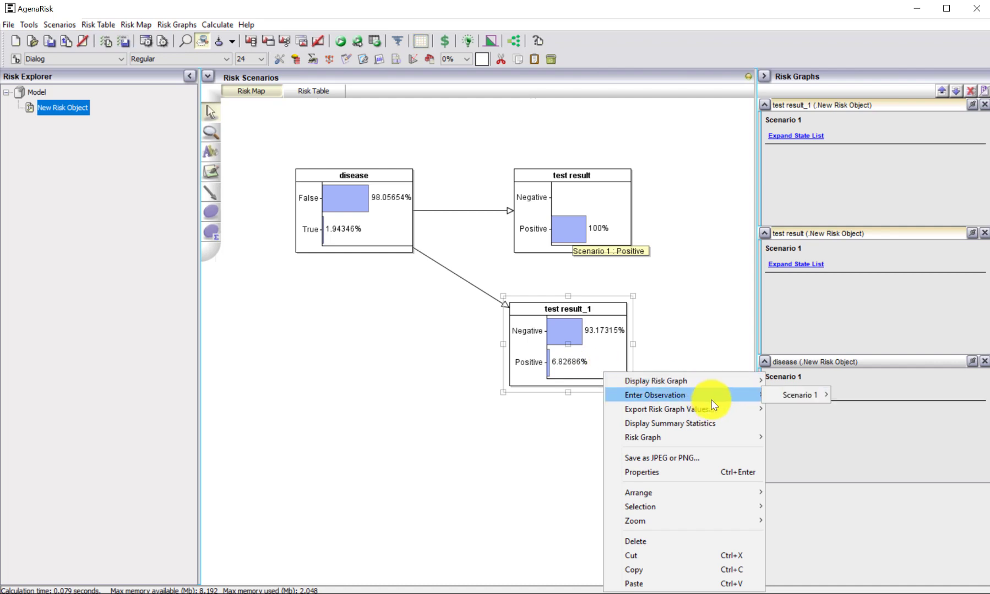
Enter the observation Positive on the test result_1 node for Scenario 1 and recalculate the model
mouse_move(777, 400)
click(879, 412)
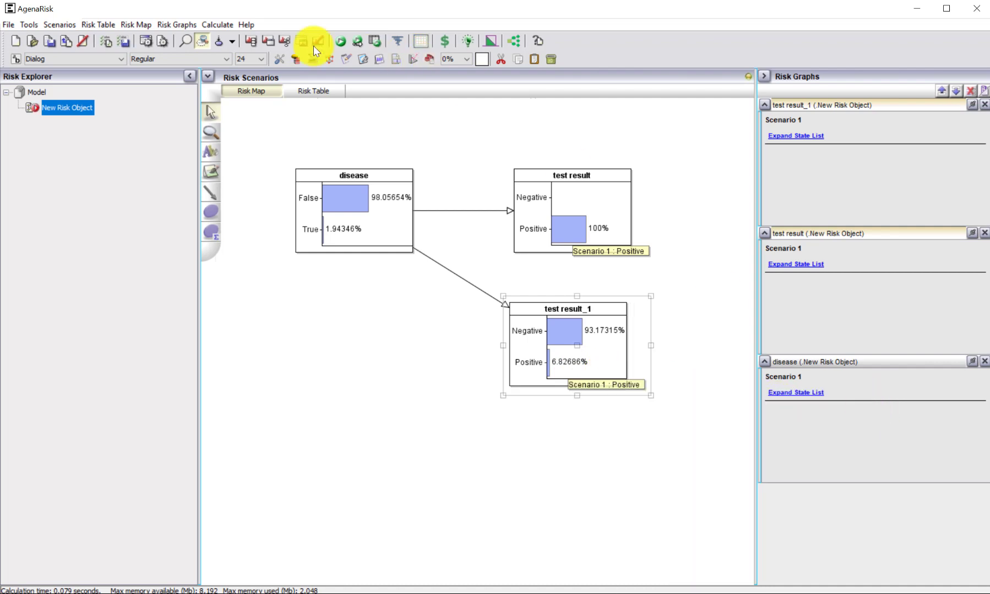
click(341, 41)
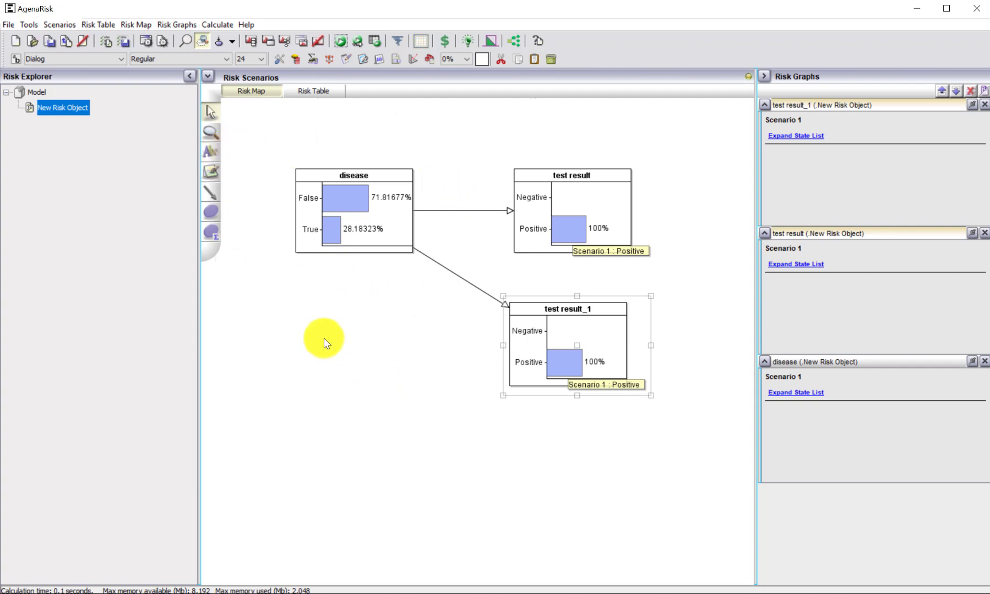
Duplicate the test result_1 node and place the copy below it as a third test linked to the disease node
right_click(569, 338)
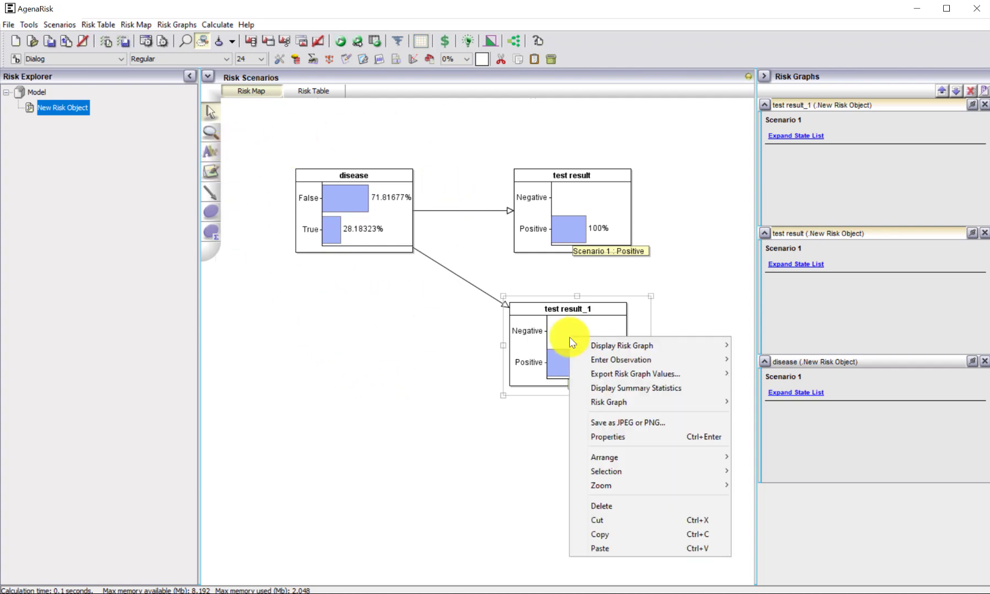
click(599, 532)
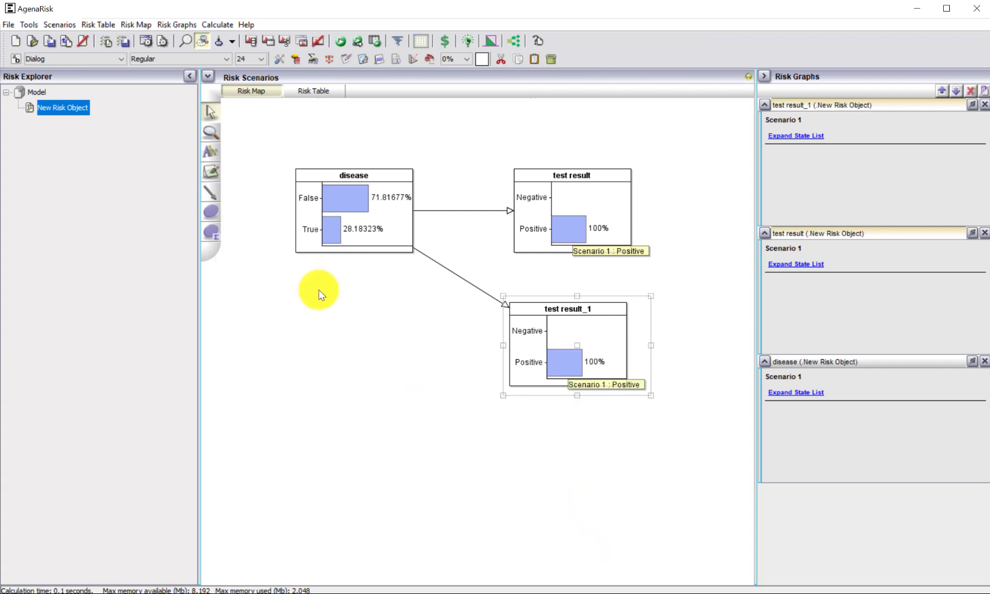
right_click(337, 306)
click(360, 369)
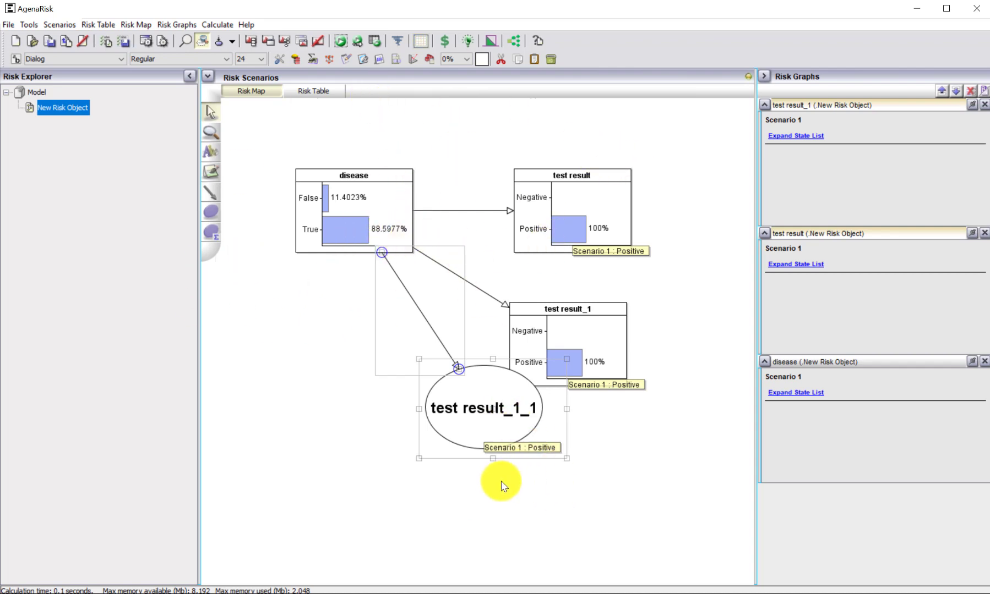
Rename the risk object as "independen tests"
right_click(63, 107)
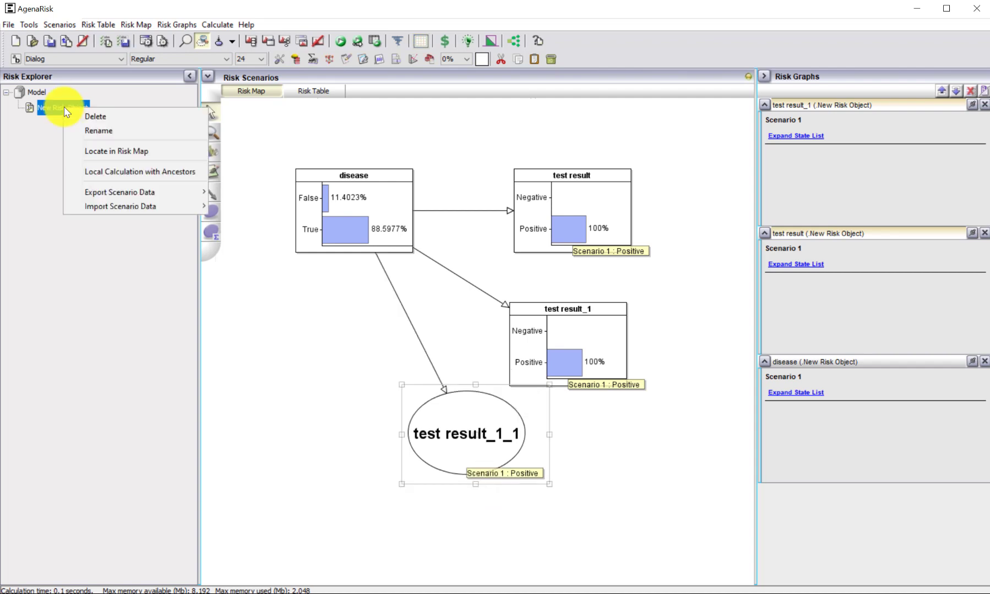
click(94, 131)
text(independen tests)
click(484, 321)
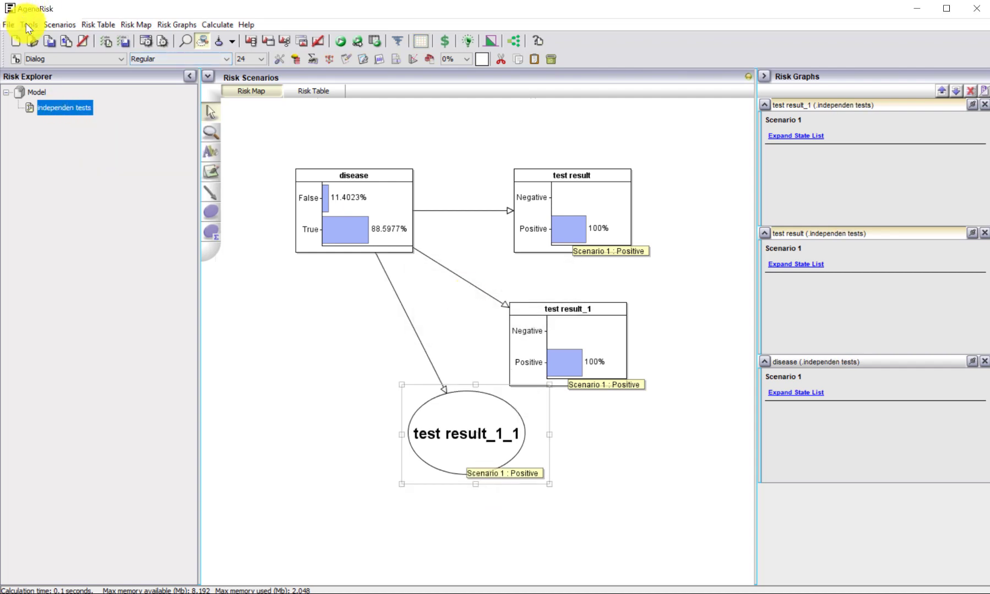
Clear all entered data from the entire model and recalculate it
click(28, 25)
mouse_move(67, 37)
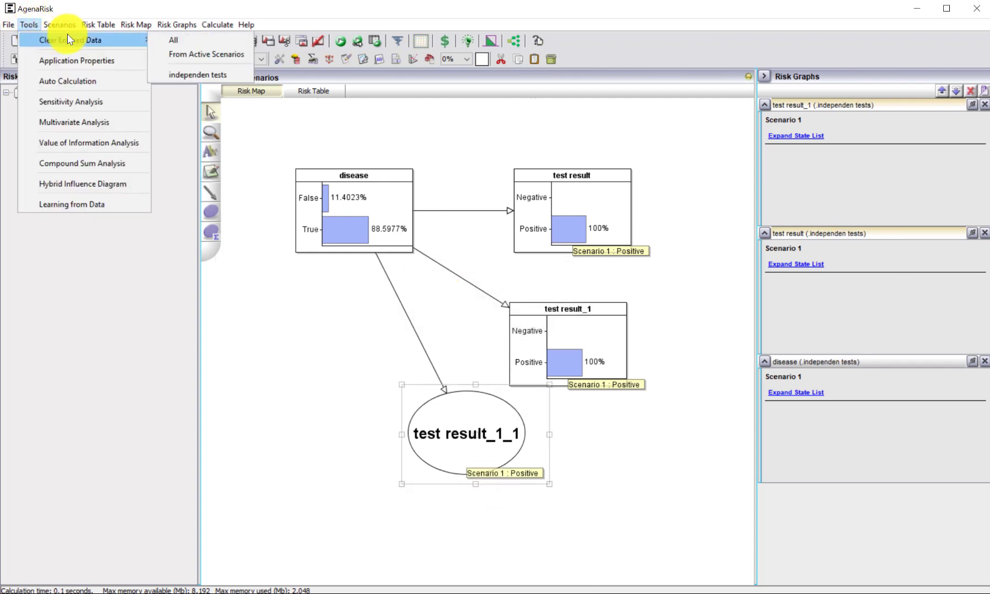
click(181, 40)
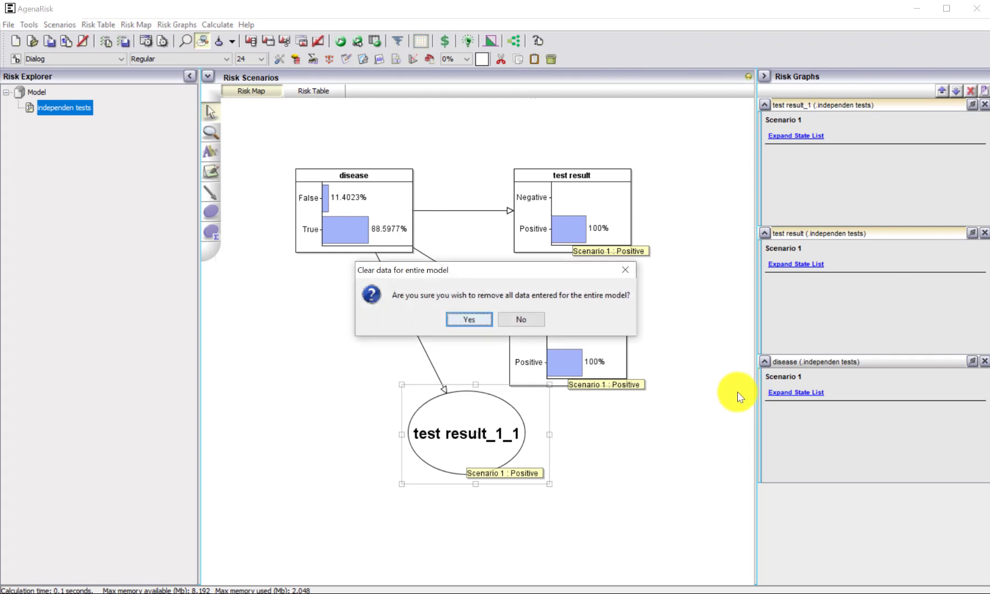
click(467, 320)
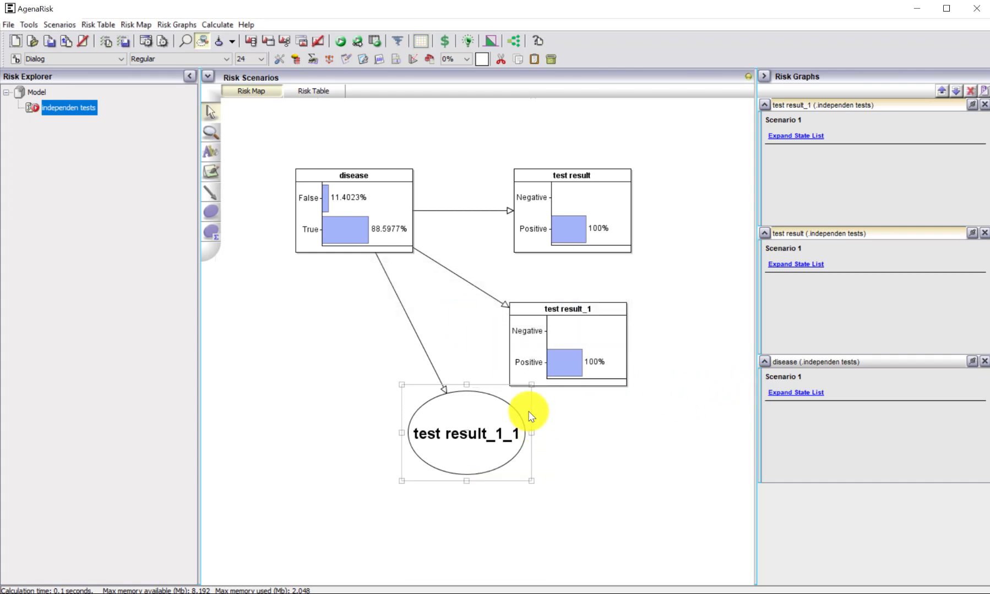
click(341, 44)
Enter the observation Positive on the original test result node for Scenario 1 and recalculate the model
right_click(603, 211)
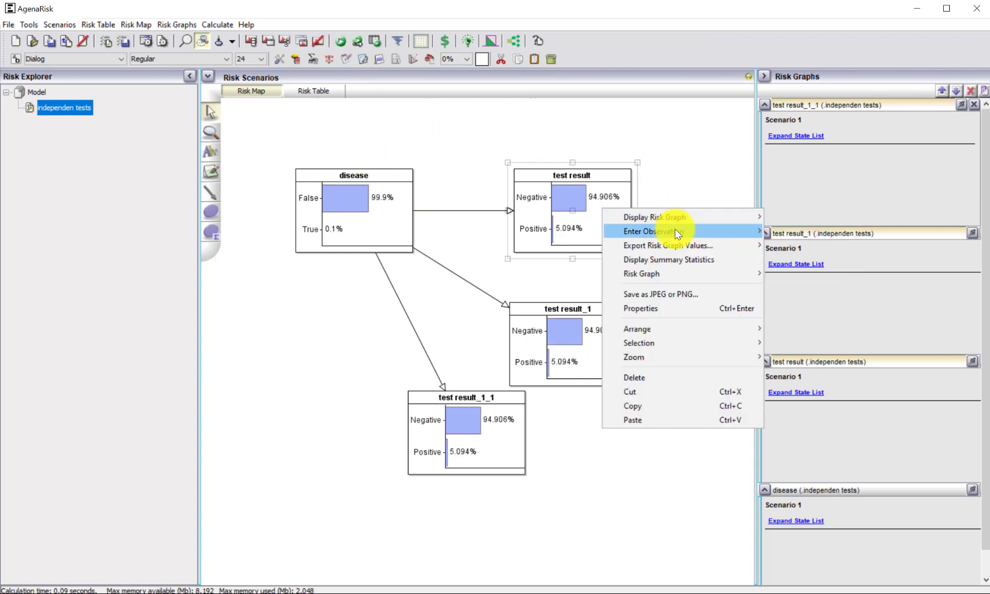
mouse_move(676, 231)
mouse_move(777, 230)
click(862, 243)
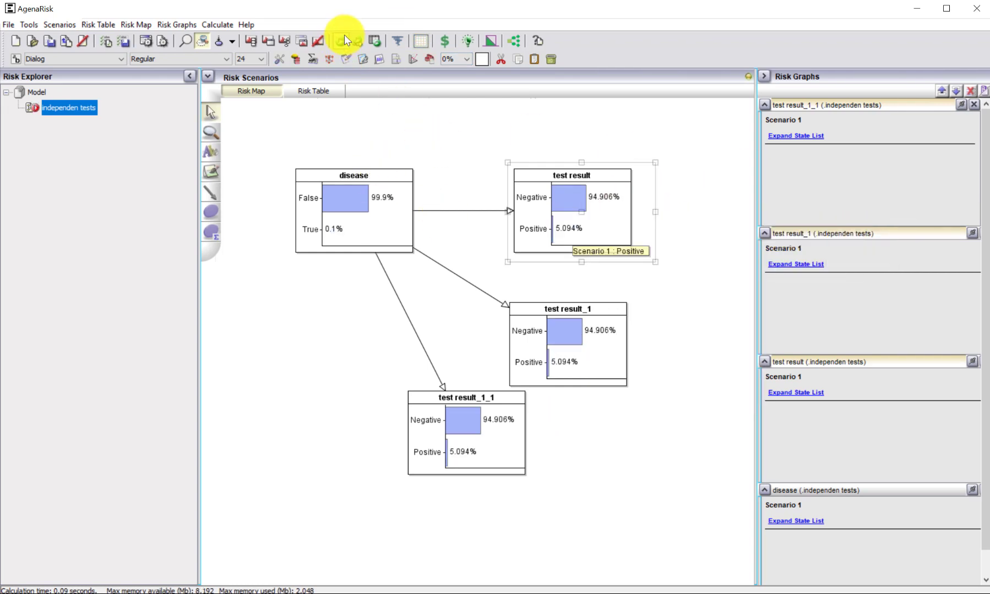
click(346, 40)
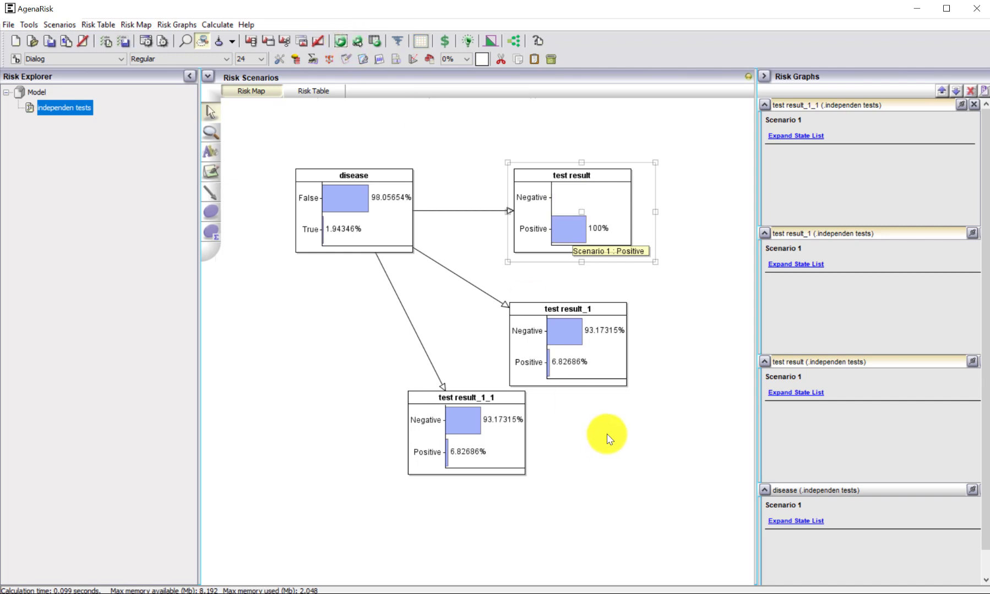
Enter the observation Negative on the test result_1 node for Scenario 1 and recalculate the model
right_click(580, 357)
mouse_move(633, 382)
mouse_move(753, 378)
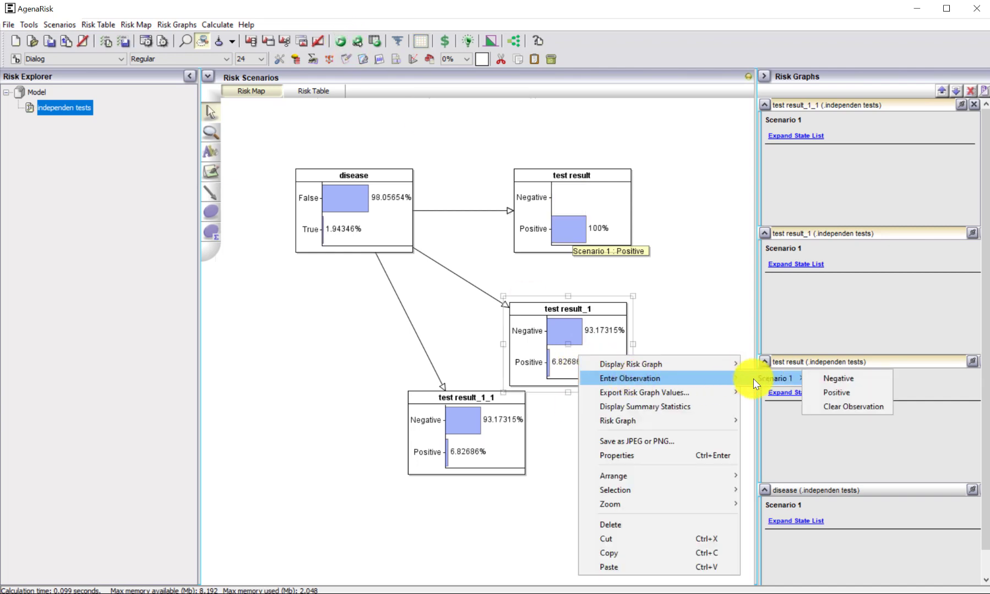
click(848, 380)
click(340, 41)
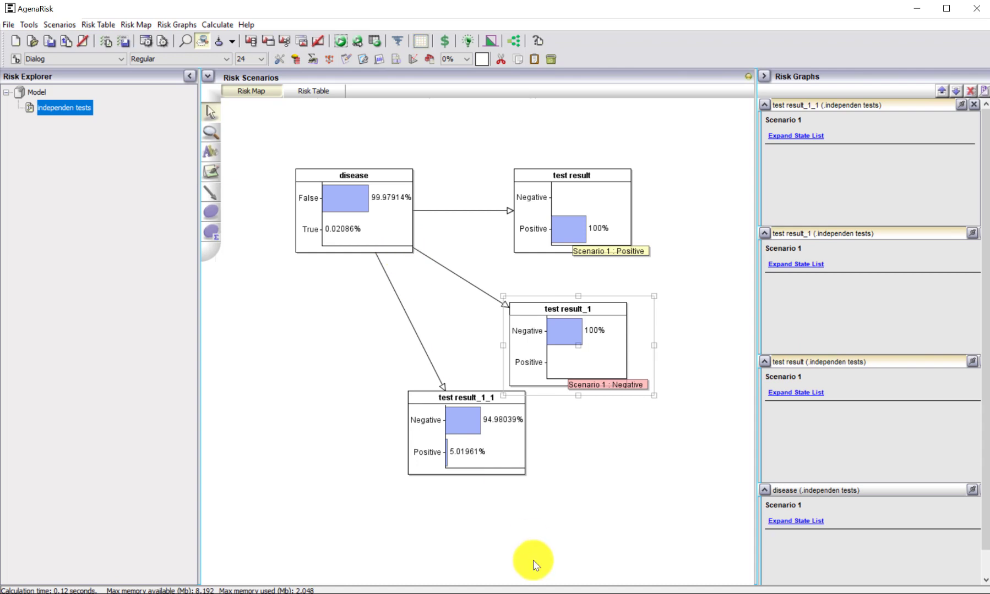
Enter the observation Positive on the test result_1_1 node for Scenario 1 and recalculate the model
right_click(442, 435)
mouse_move(551, 459)
mouse_move(672, 459)
click(749, 468)
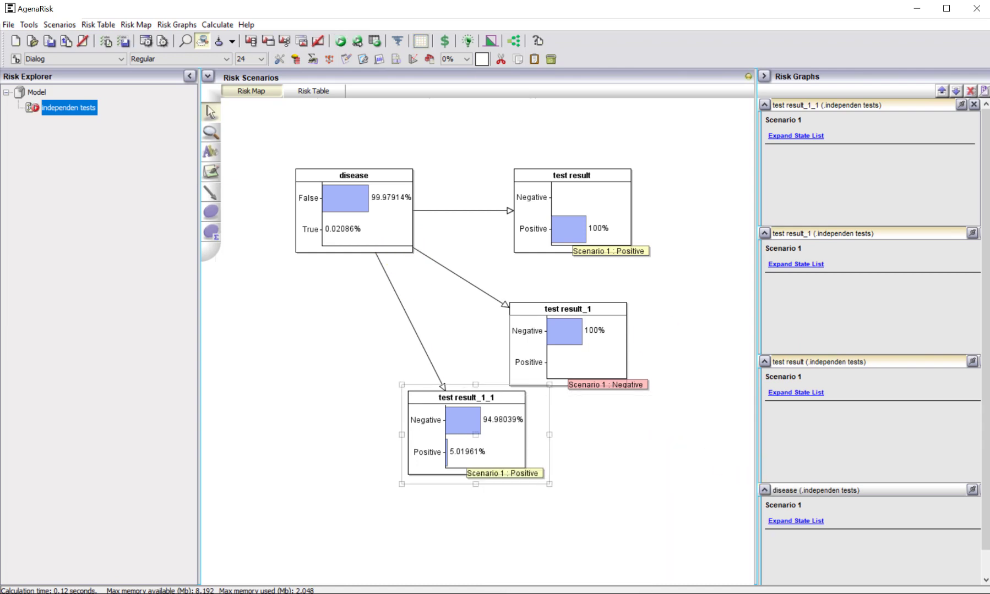
click(340, 41)
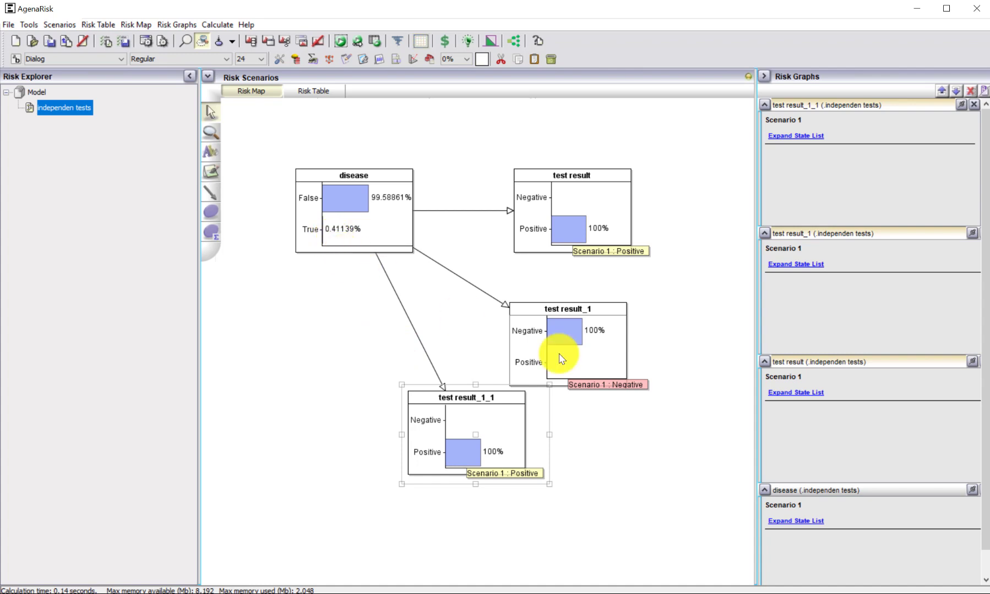
click(320, 345)
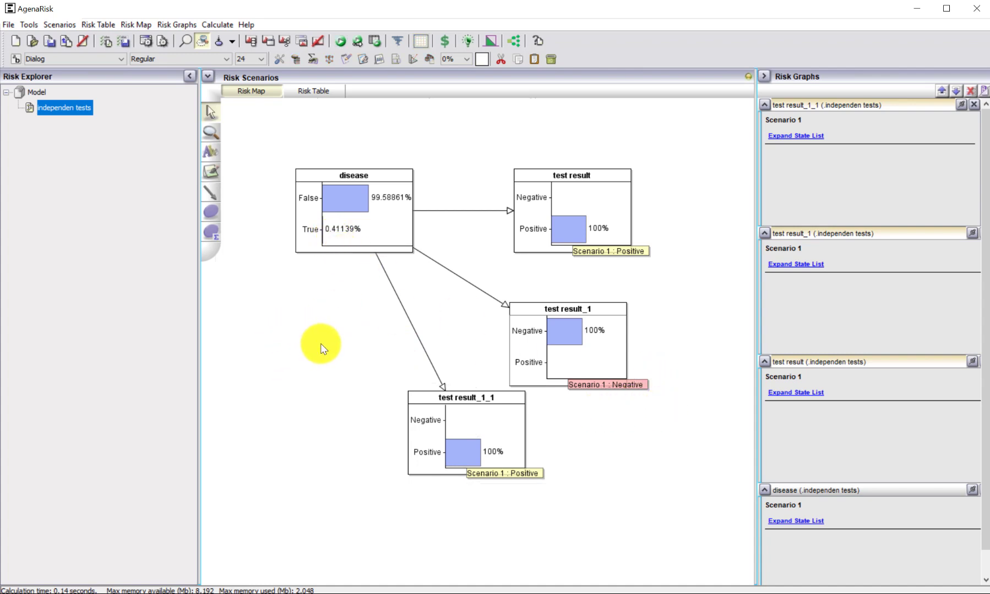
Clear the observations entered on all three test nodes by removing all data for the entire model
click(24, 26)
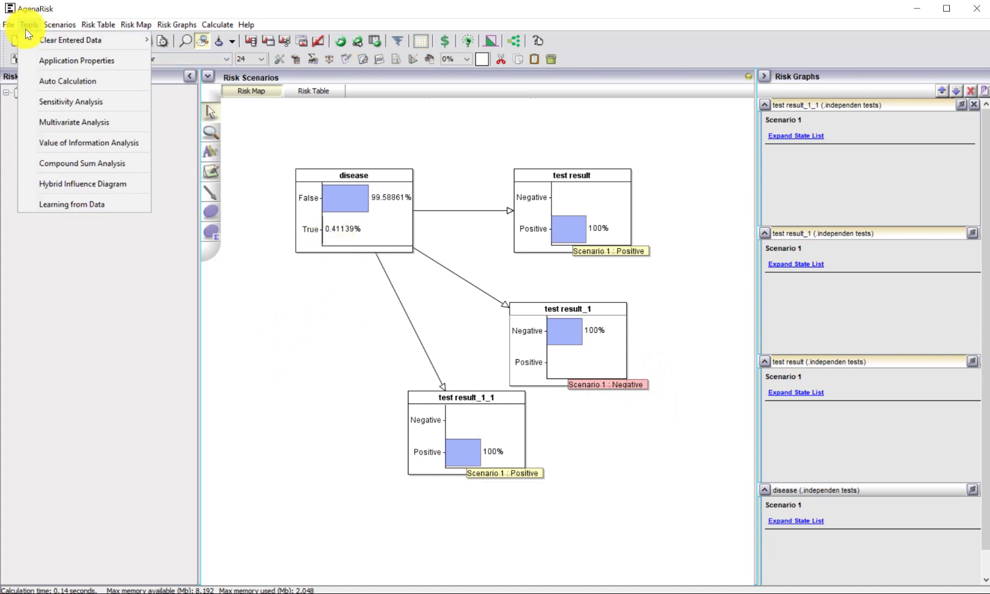
mouse_move(83, 38)
click(176, 41)
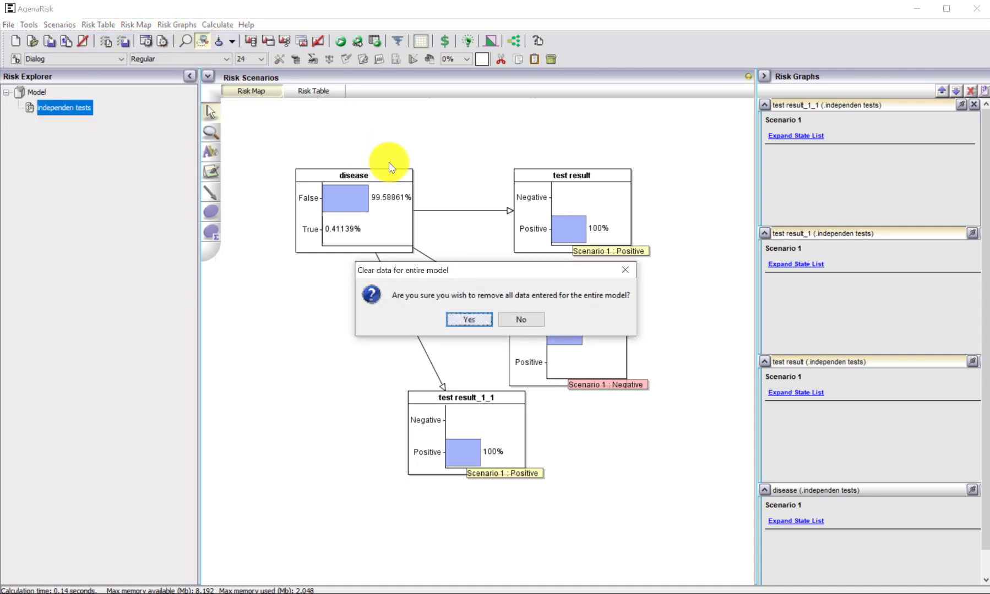
click(480, 323)
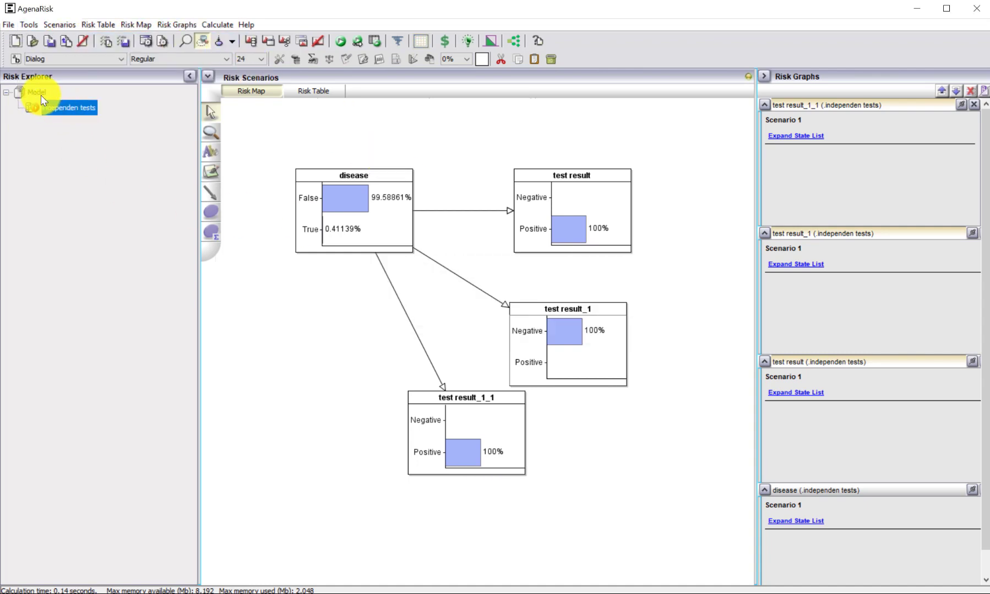
Add a new risk object to the model below the "independen tests" object and open its empty risk map
click(37, 92)
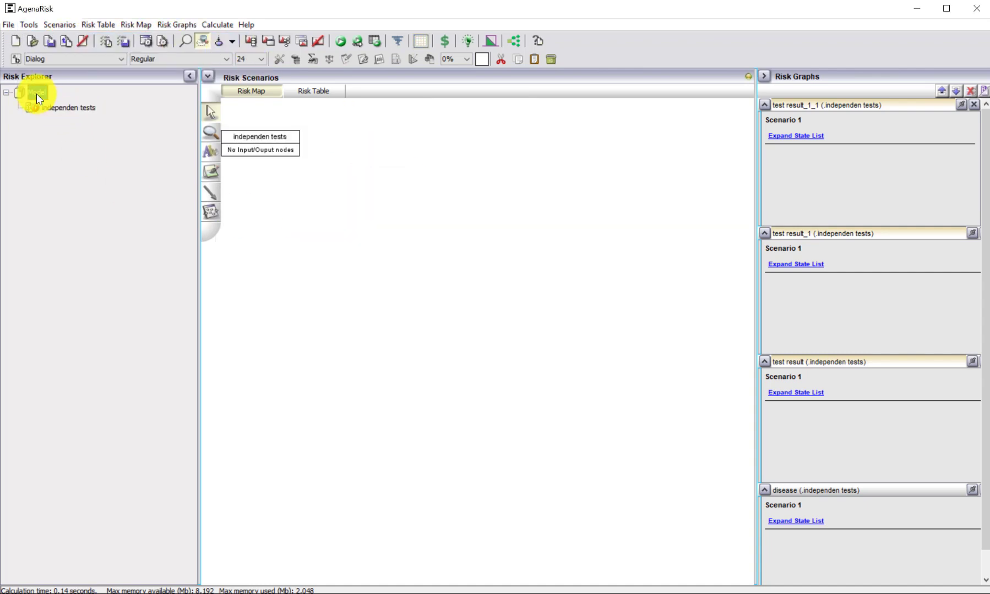
click(209, 210)
click(290, 191)
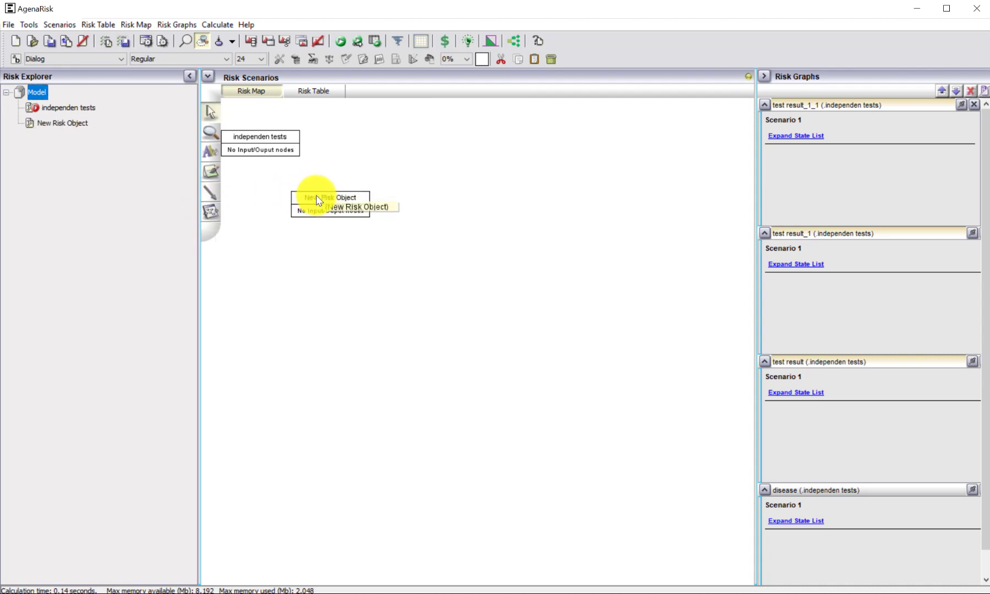
double_click(318, 204)
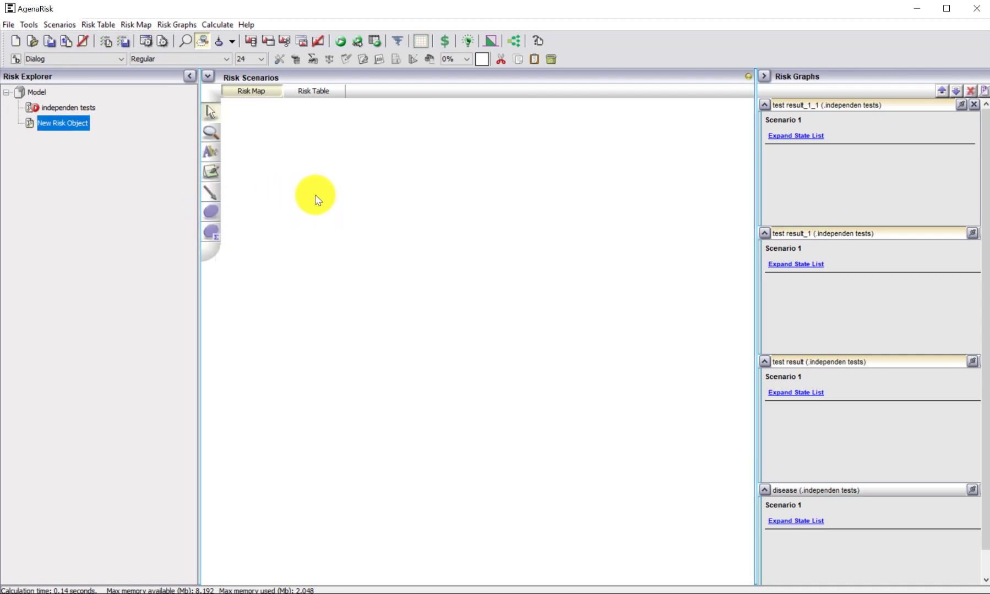
Copy the disease, test result and test result_1 nodes into the new risk object and shift test result_1 slightly down
click(82, 107)
drag(263, 137, 681, 391)
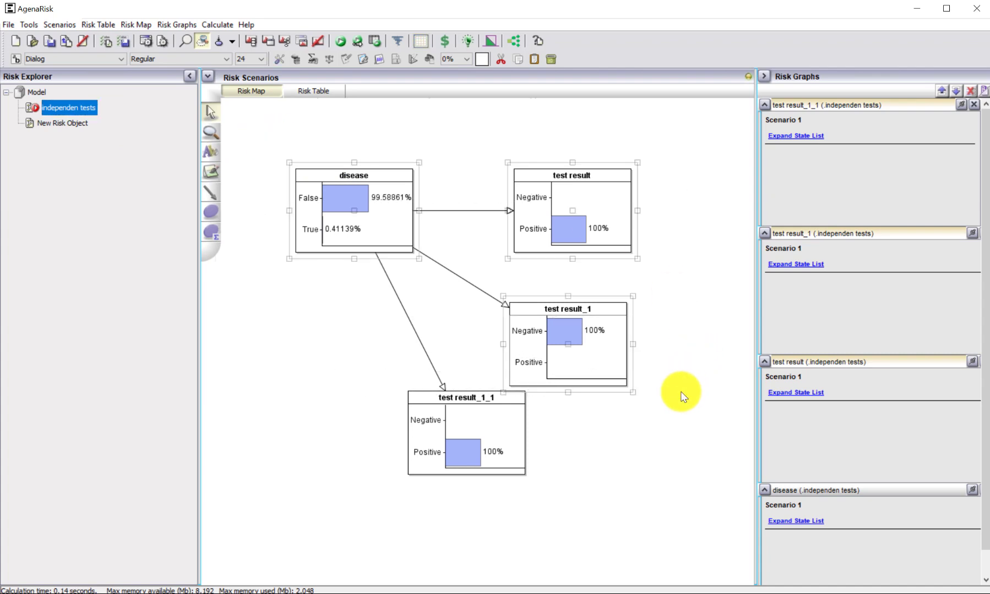
click(71, 118)
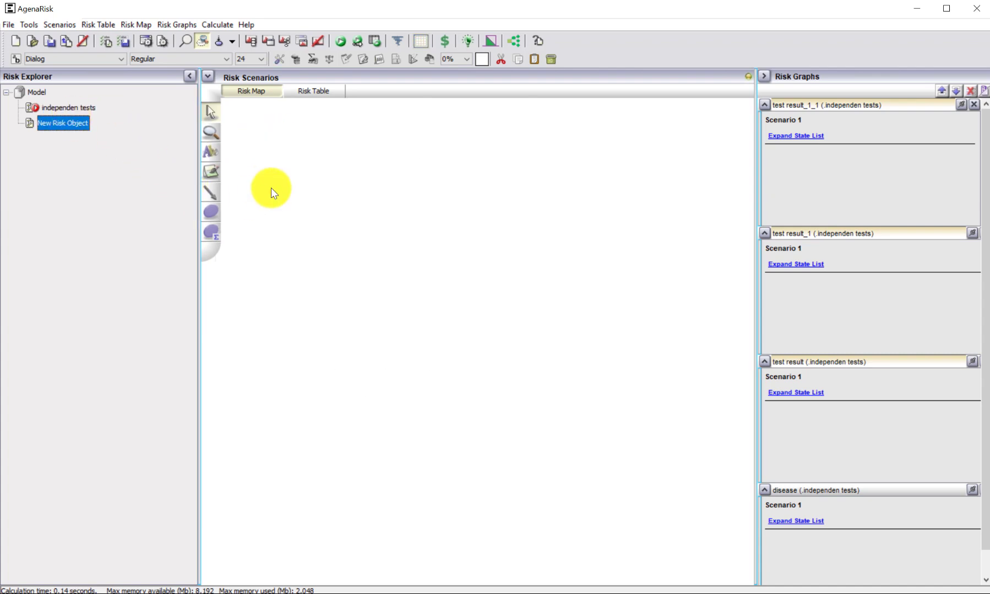
right_click(270, 187)
click(318, 245)
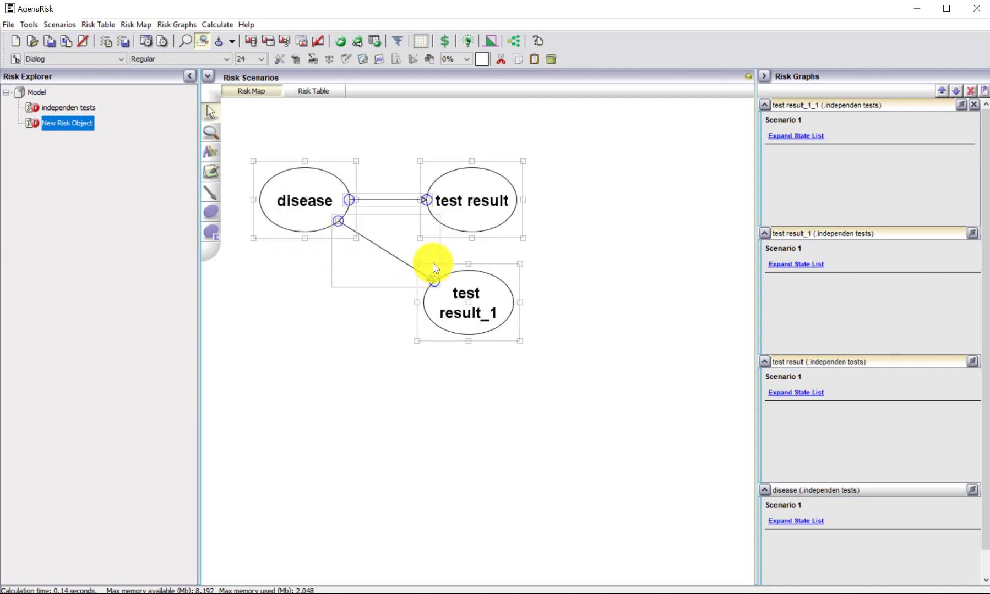
click(398, 387)
drag(440, 330, 449, 342)
Rename the new risk object as "dependent tests"
right_click(58, 125)
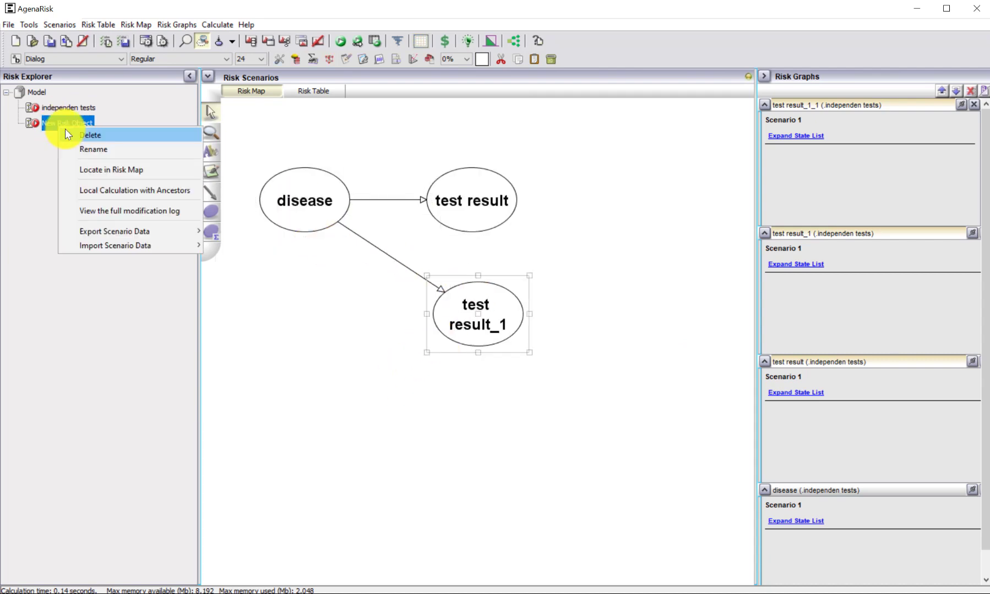
click(90, 149)
text(dependent tests)
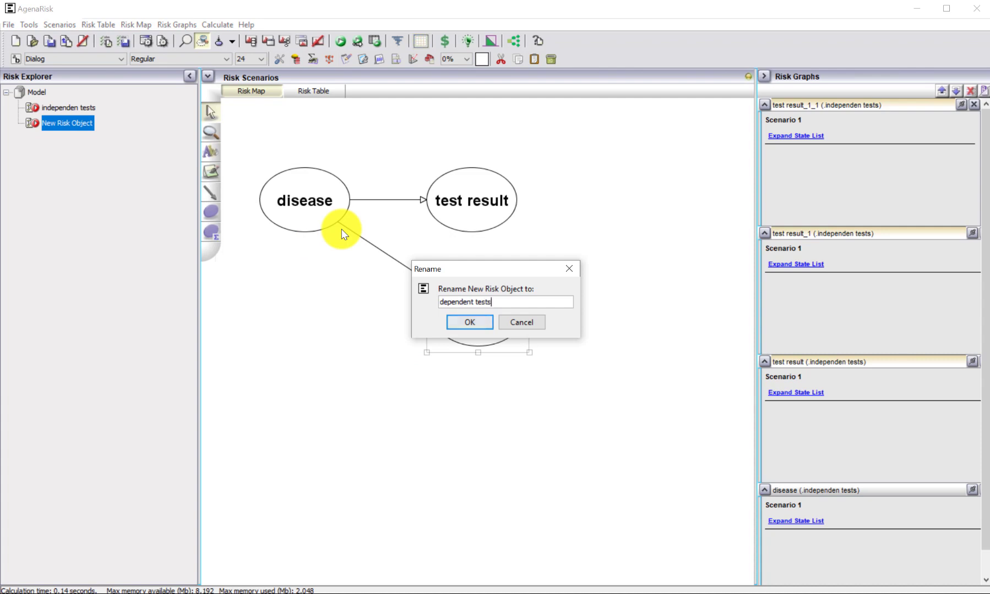
click(465, 322)
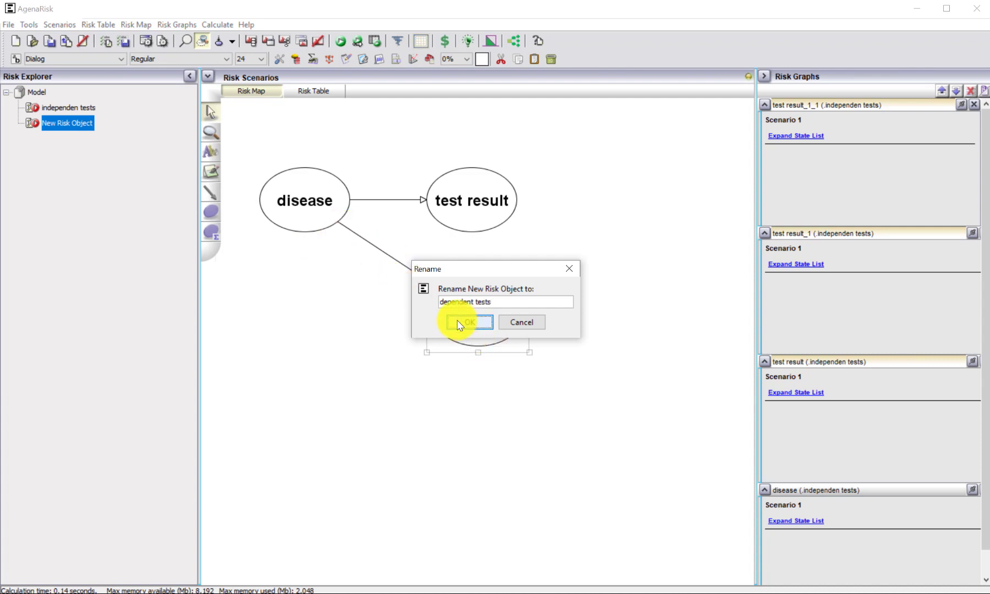
Shift the test result node slightly right and add a link from test result to test result_1
drag(487, 215, 507, 218)
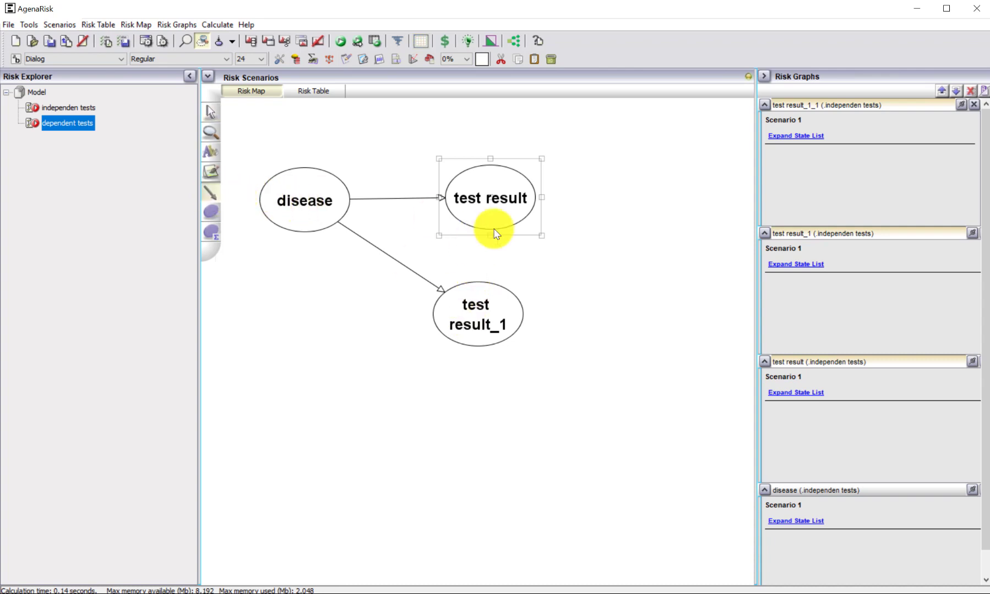
mouse_move(471, 203)
mouse_down()
mouse_move(468, 317)
mouse_move(489, 328)
mouse_up()
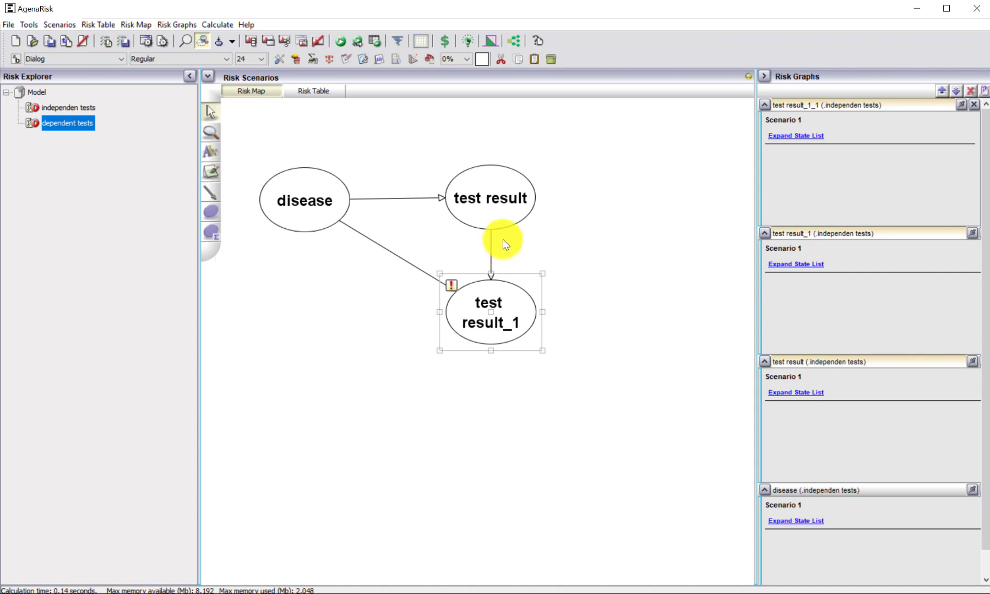
In test result_1's manual probability table, enter Negative 5 and Positive 995 for disease True with test result Positive
click(313, 59)
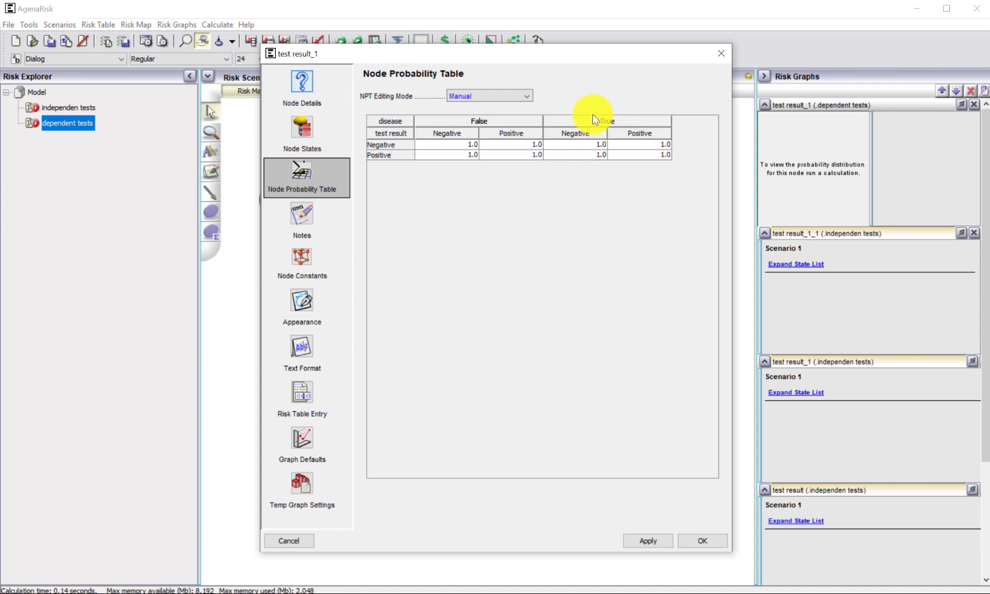
click(650, 158)
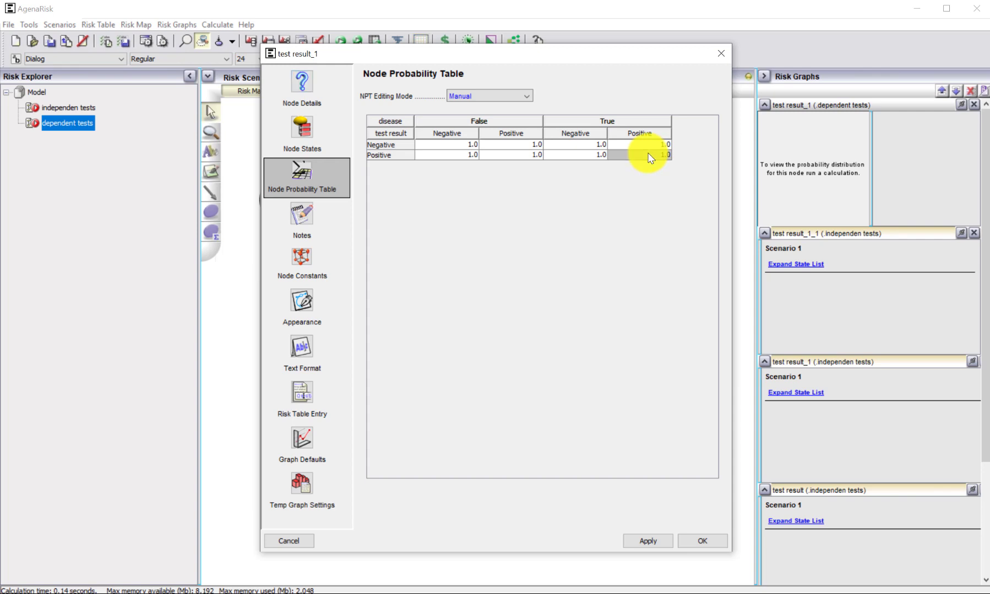
text(0.99)
text(5)
click(642, 145)
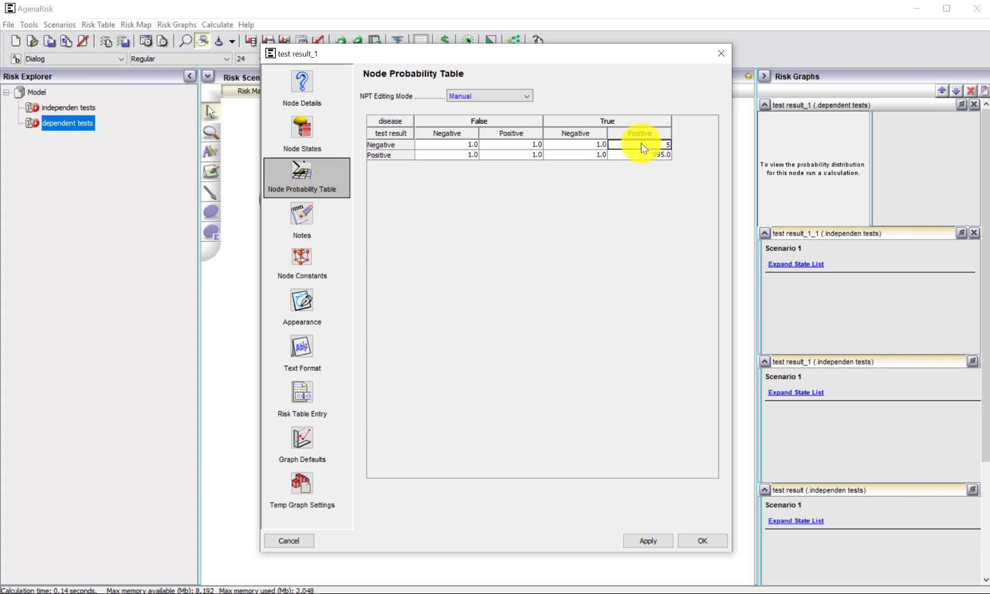
text(5)
For disease True with test result Negative, set Positive to 9 and keep Negative at 1 in the probability table
click(600, 155)
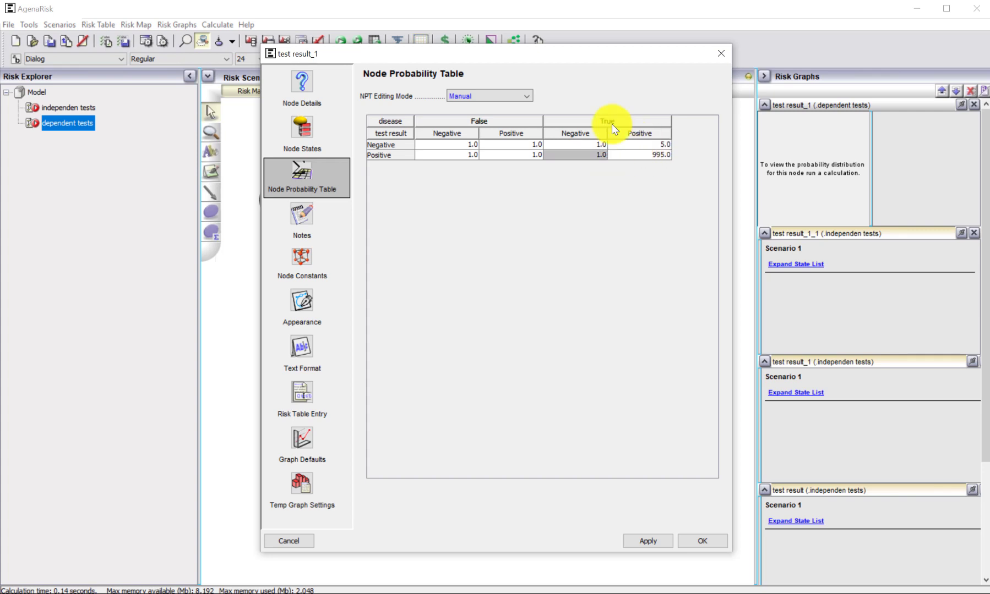
text(9)
click(579, 144)
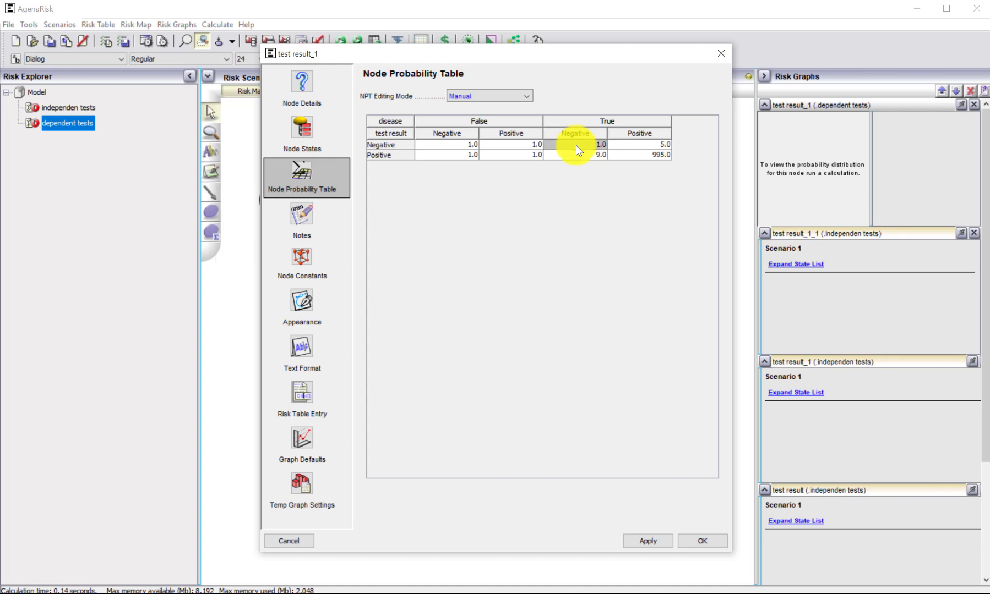
click(613, 155)
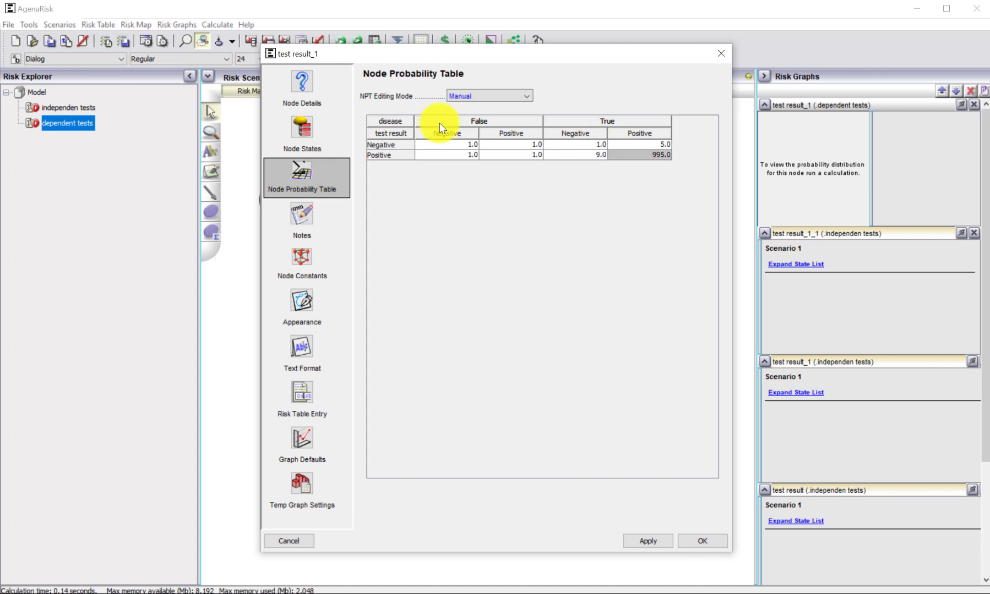
For disease False with test result Positive, enter Negative 85 and Positive 15 in the probability table
click(523, 158)
double_click(524, 158)
text(1)
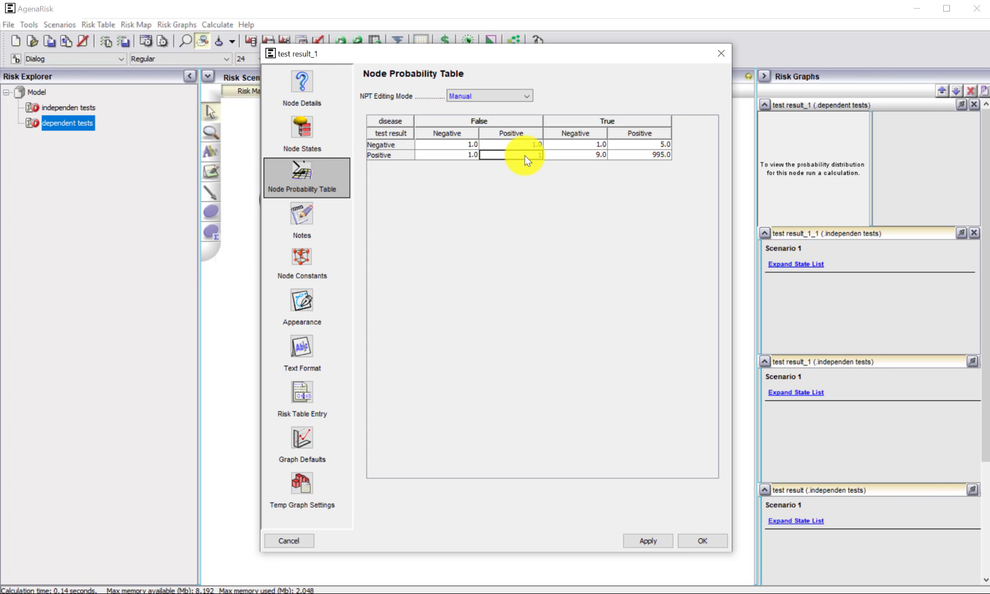
text(5)
click(516, 145)
text(8)
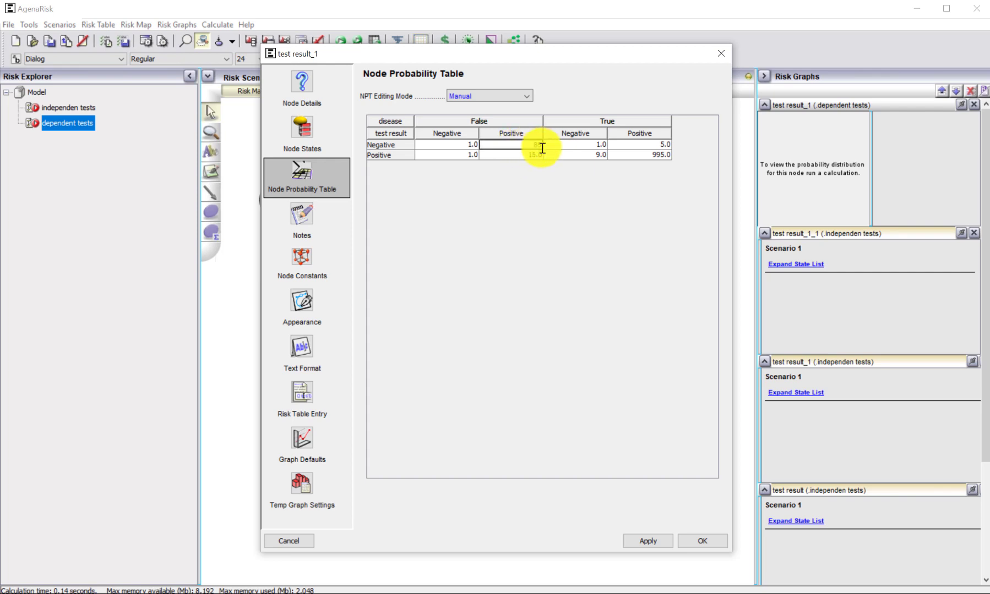
click(557, 158)
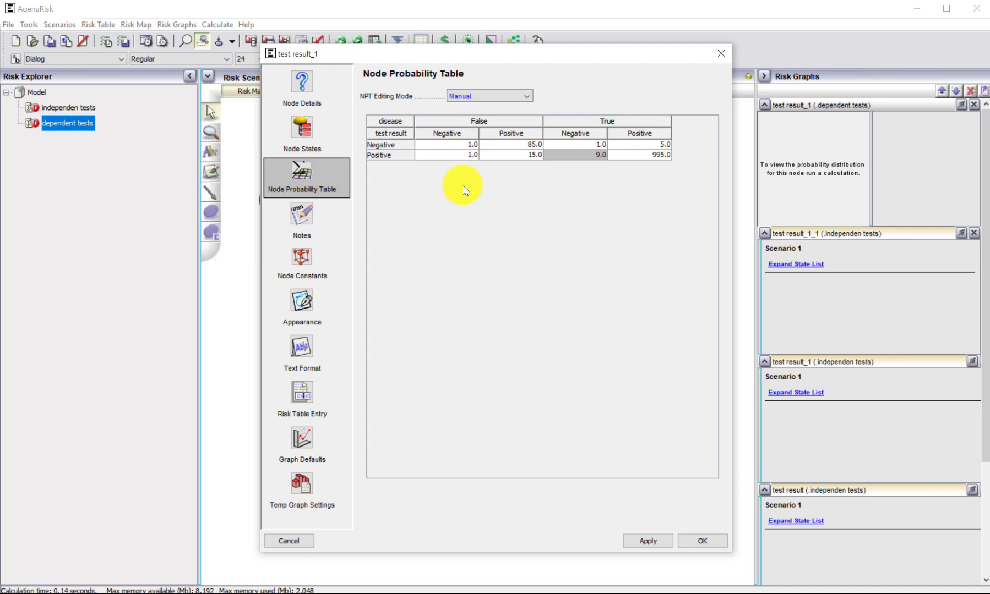
Enter Negative 97 and Positive 3 for disease False with test result Negative, and apply test result_1's probability table
click(464, 156)
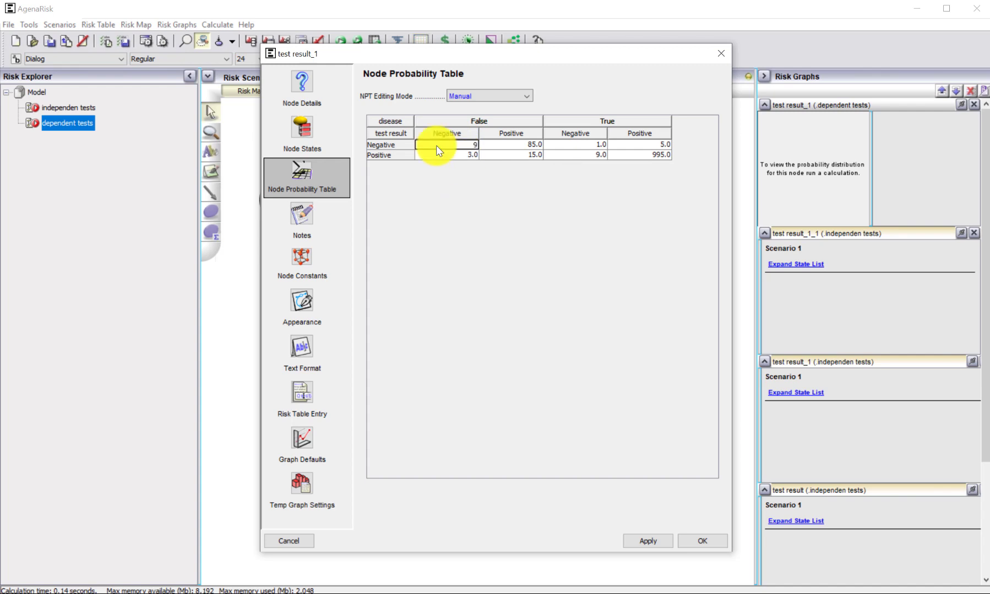
text(7)
click(663, 542)
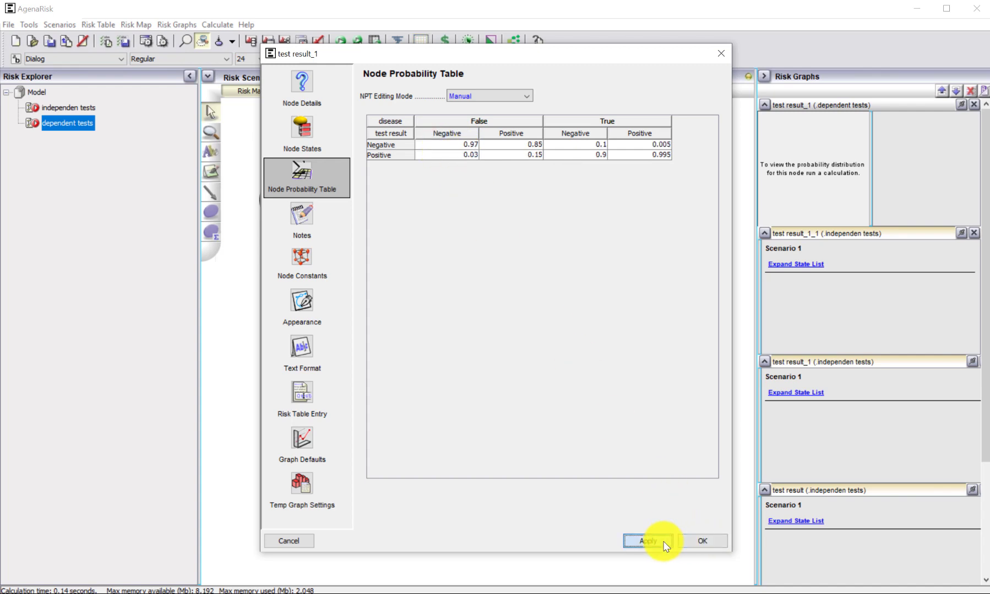
click(702, 541)
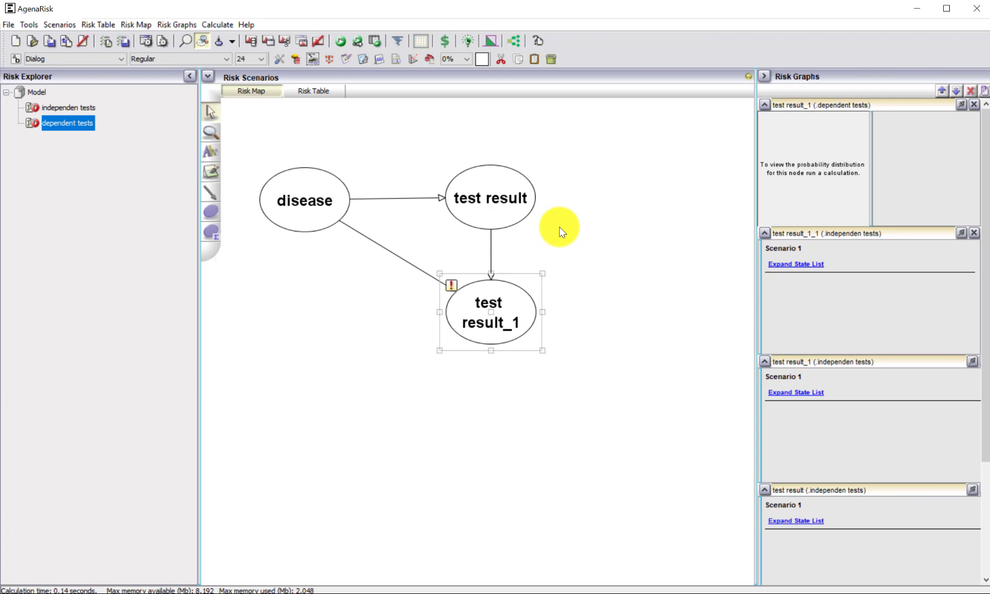
Calculate the model and show the probability graphs of test result, disease and test result_1 on the dependent tests risk map
click(340, 41)
double_click(490, 220)
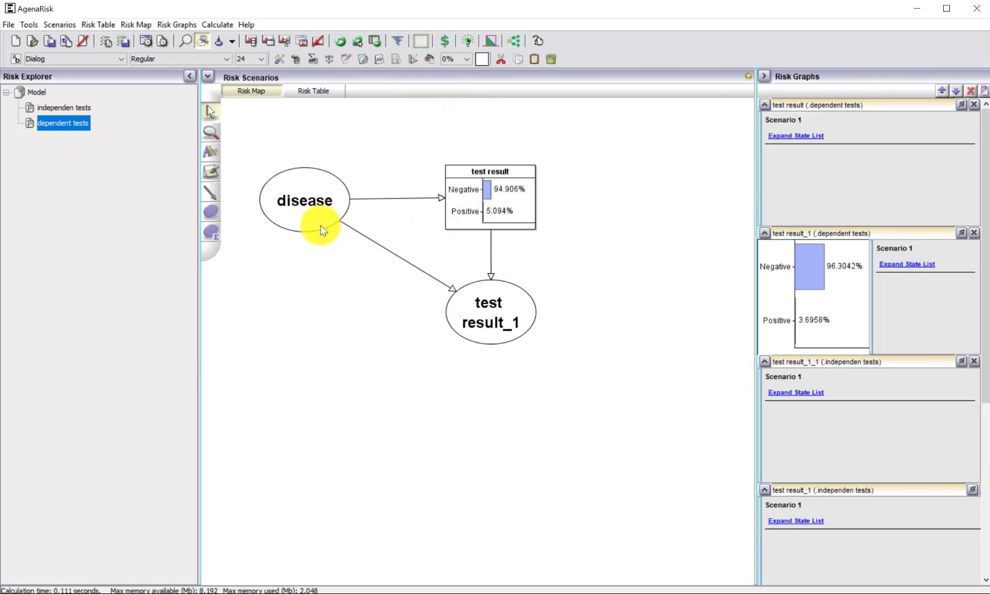
click(307, 223)
double_click(306, 223)
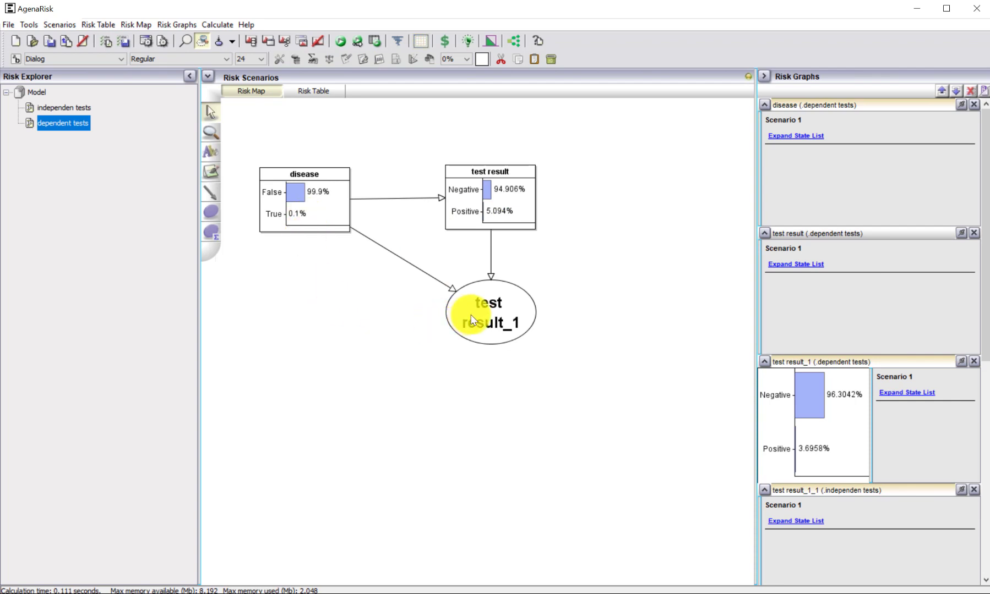
double_click(519, 312)
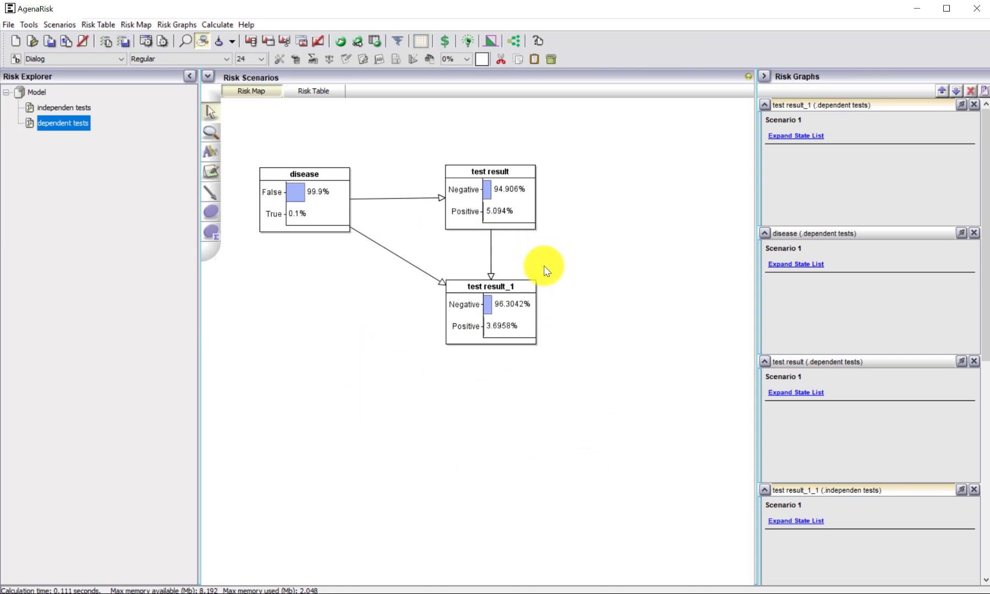
Enter the observation Positive on the dependent model's test result node for Scenario 1 and recalculate
right_click(531, 196)
click(793, 234)
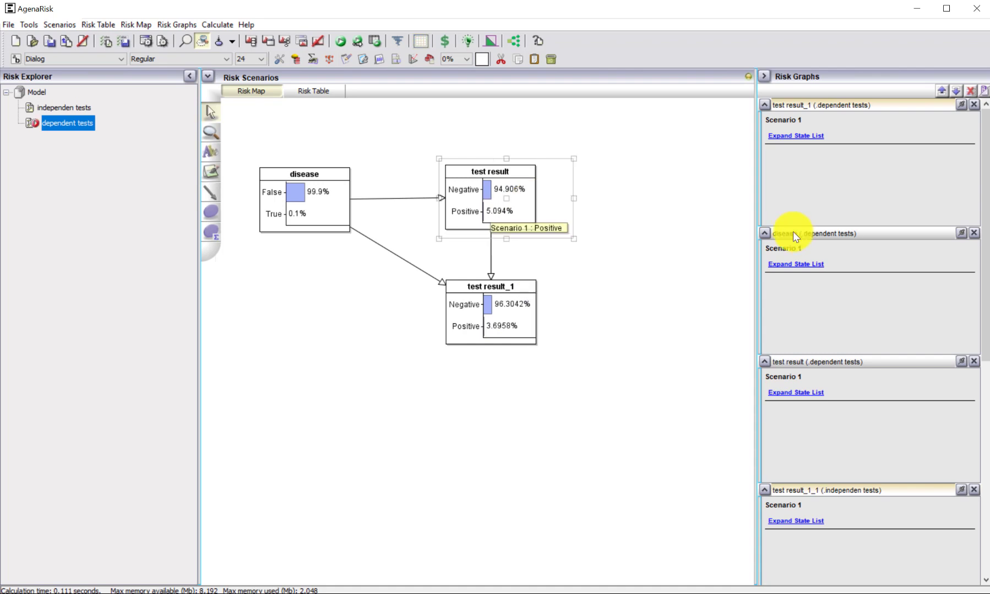
click(341, 41)
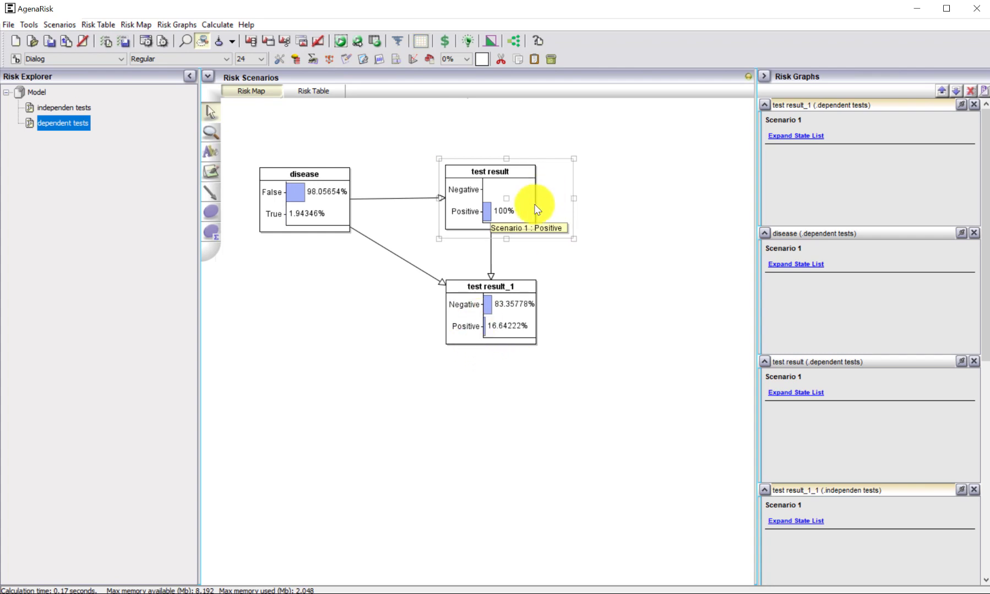
Enter the observation Positive on the dependent model's test result_1 node for Scenario 1 and recalculate
right_click(523, 324)
mouse_move(567, 345)
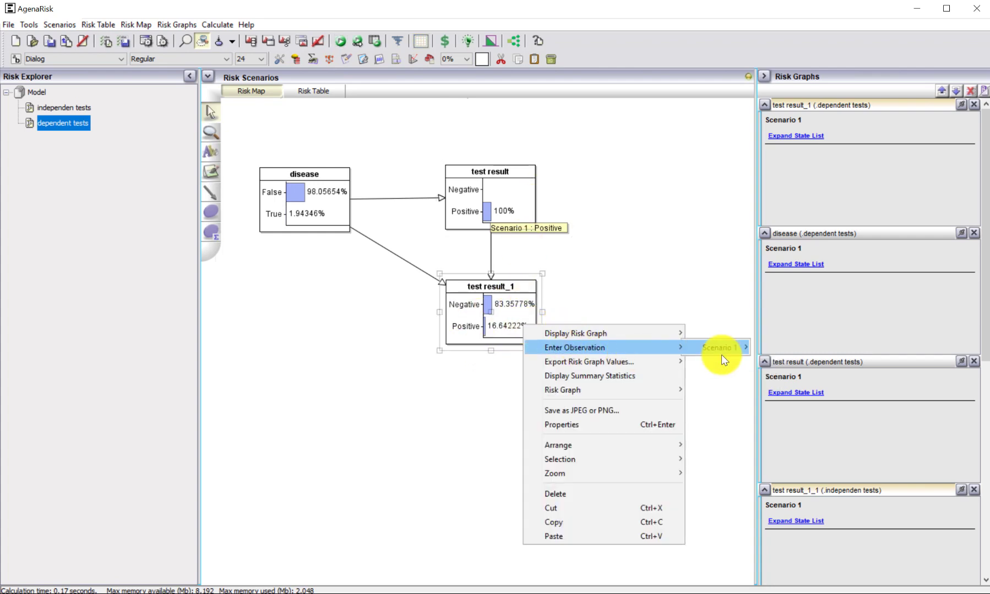
mouse_move(720, 348)
click(772, 361)
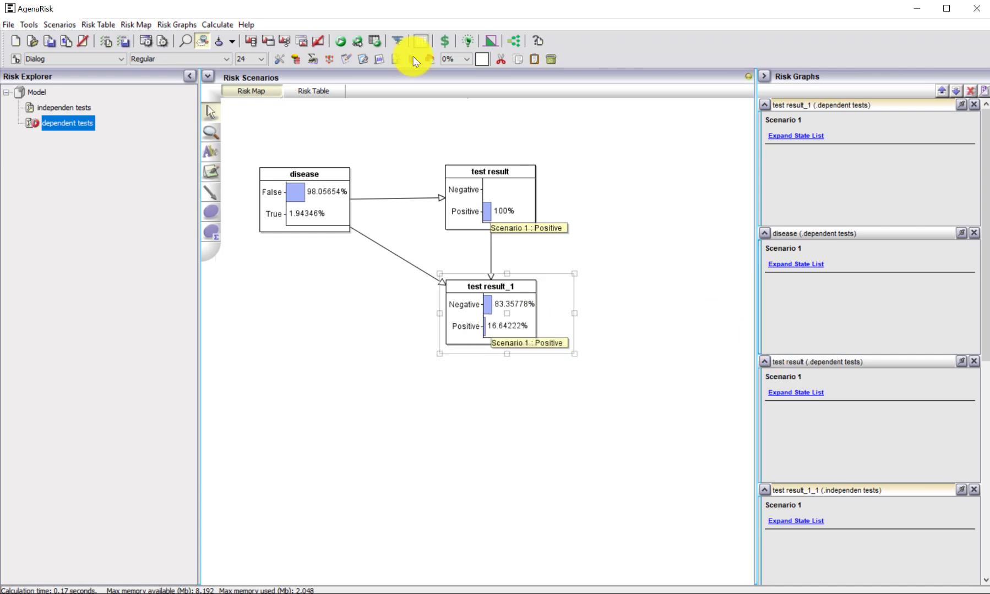
click(342, 44)
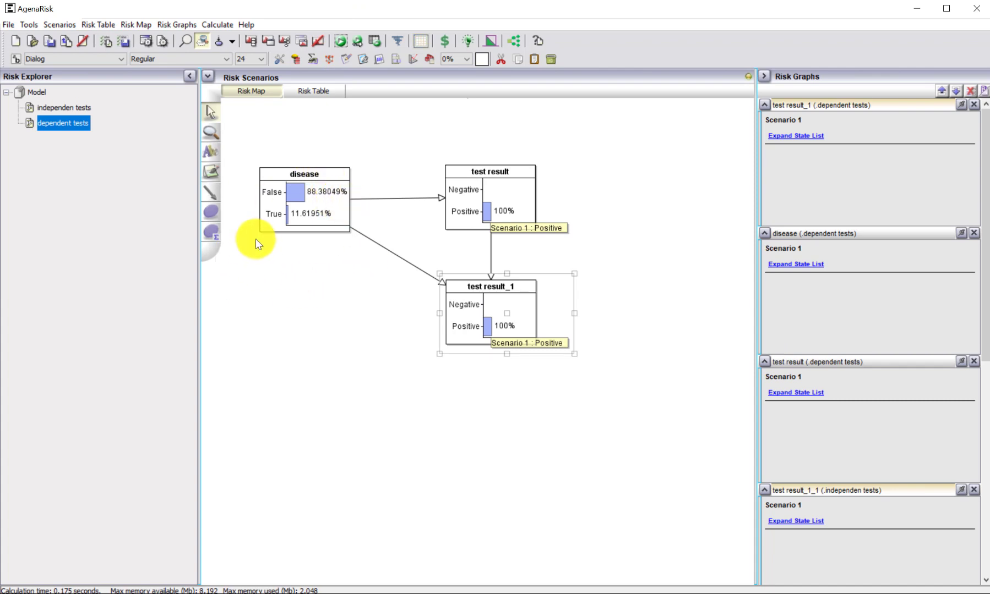
In the independen tests risk object, enter the observation Positive on test result for Scenario 1
click(64, 108)
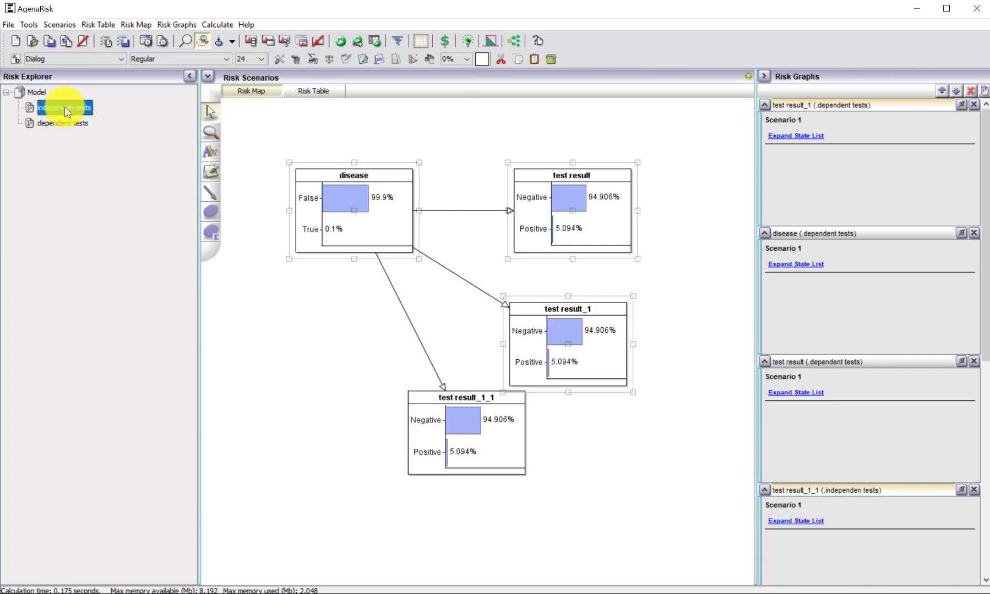
right_click(592, 237)
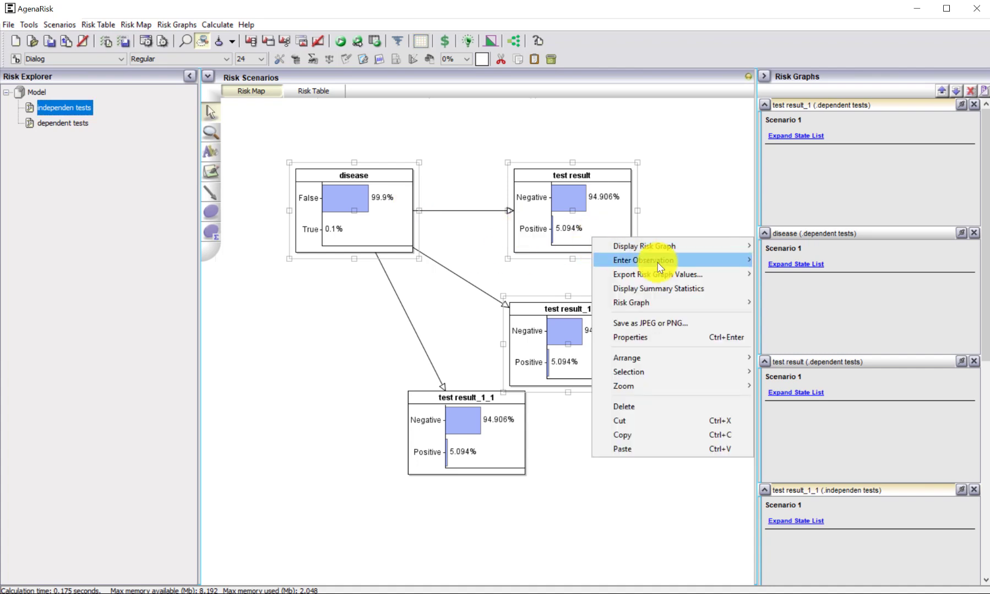
mouse_move(740, 260)
mouse_move(803, 260)
click(851, 258)
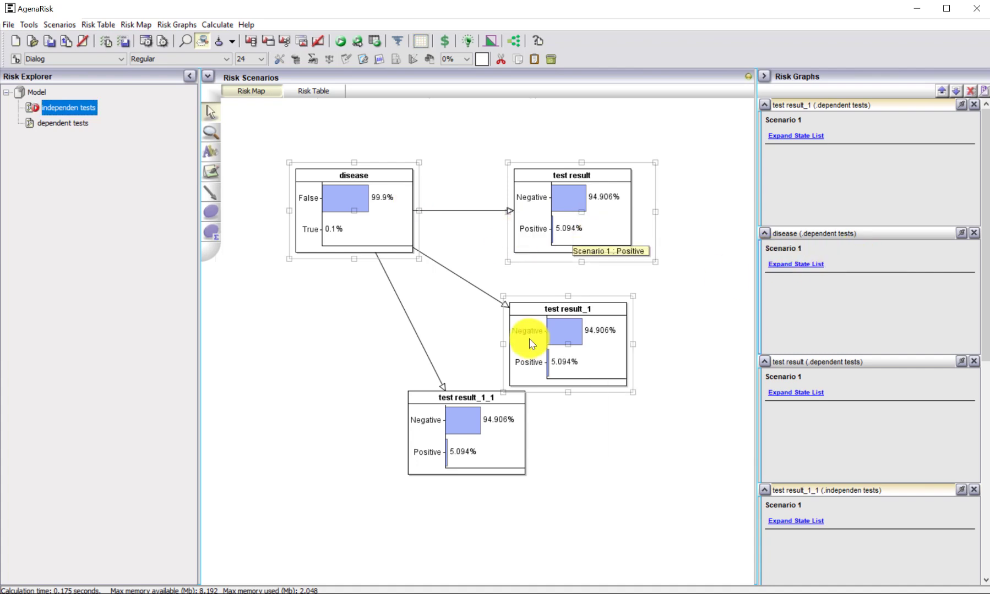
Enter the observation Positive on the independent model's test result_1 node for Scenario 1 and recalculate
right_click(583, 363)
mouse_move(691, 386)
mouse_move(759, 387)
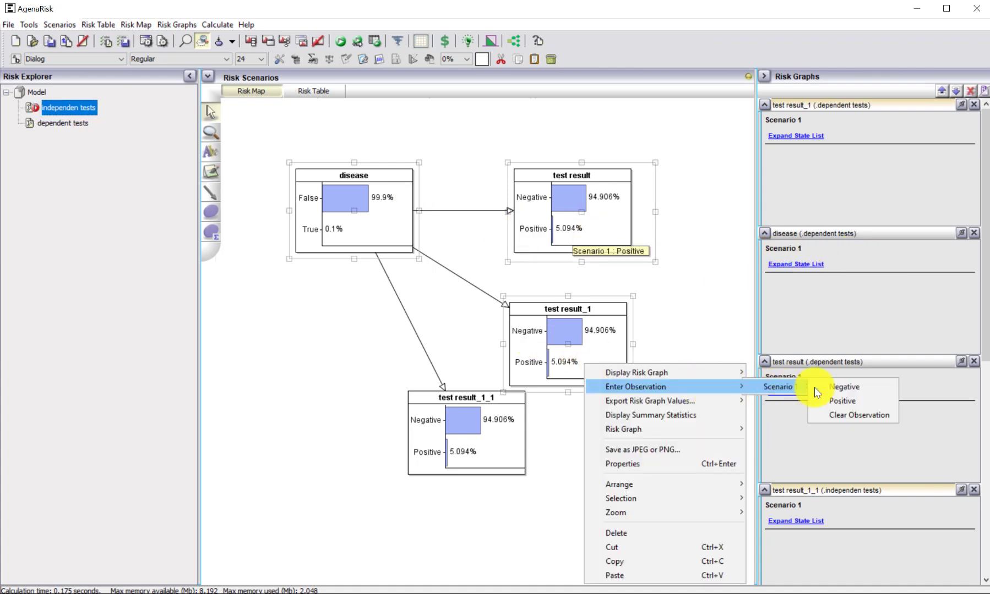
click(833, 401)
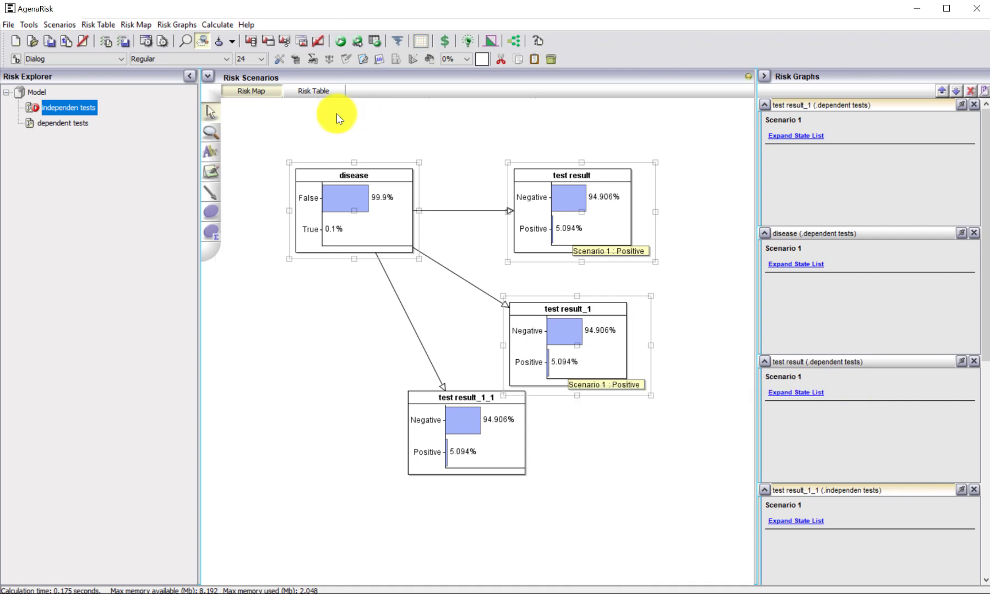
click(344, 42)
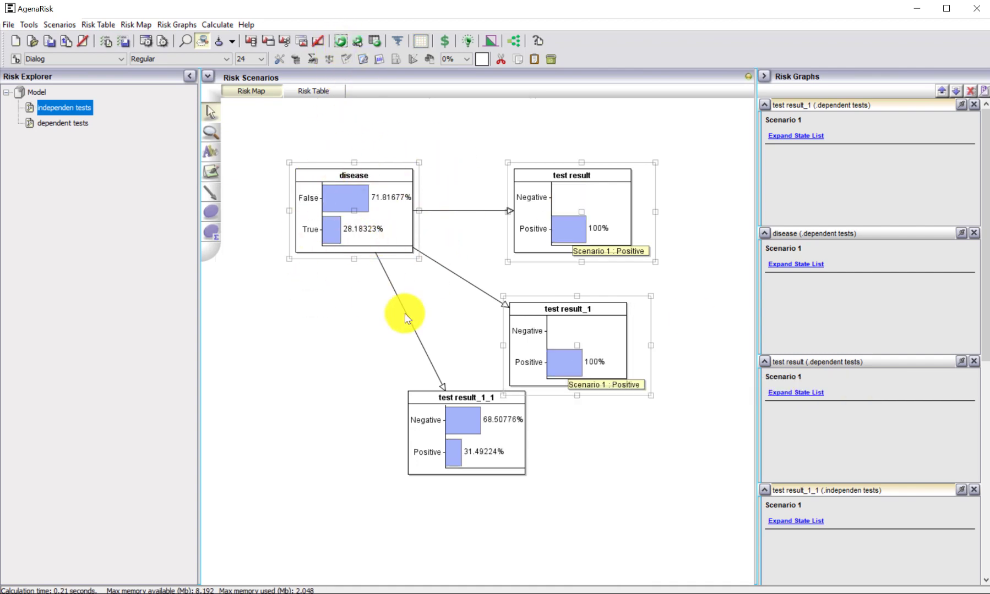
Compare the disease probabilities in the dependent tests and independen tests risk maps
click(80, 122)
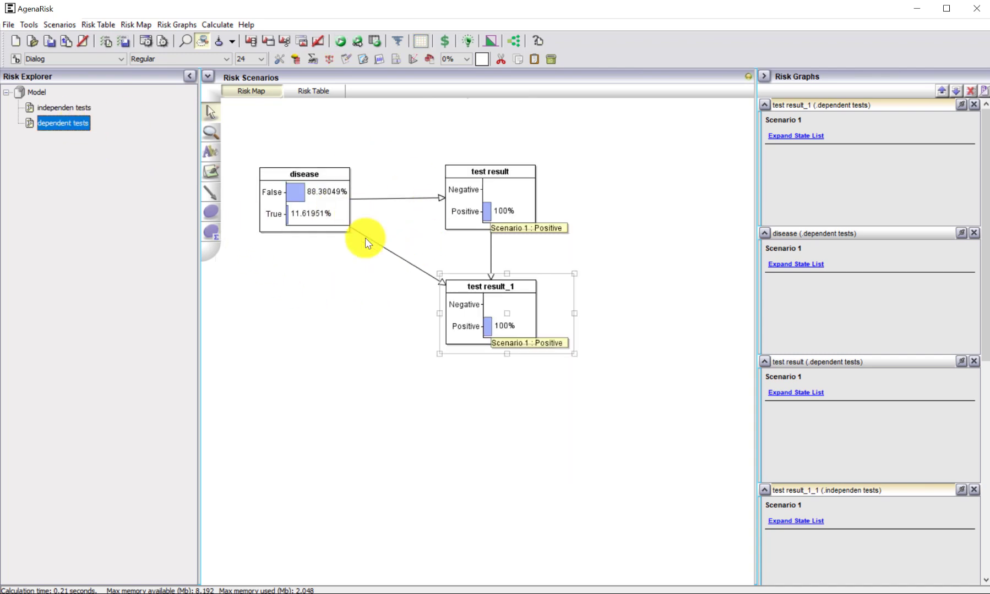
click(69, 108)
click(77, 123)
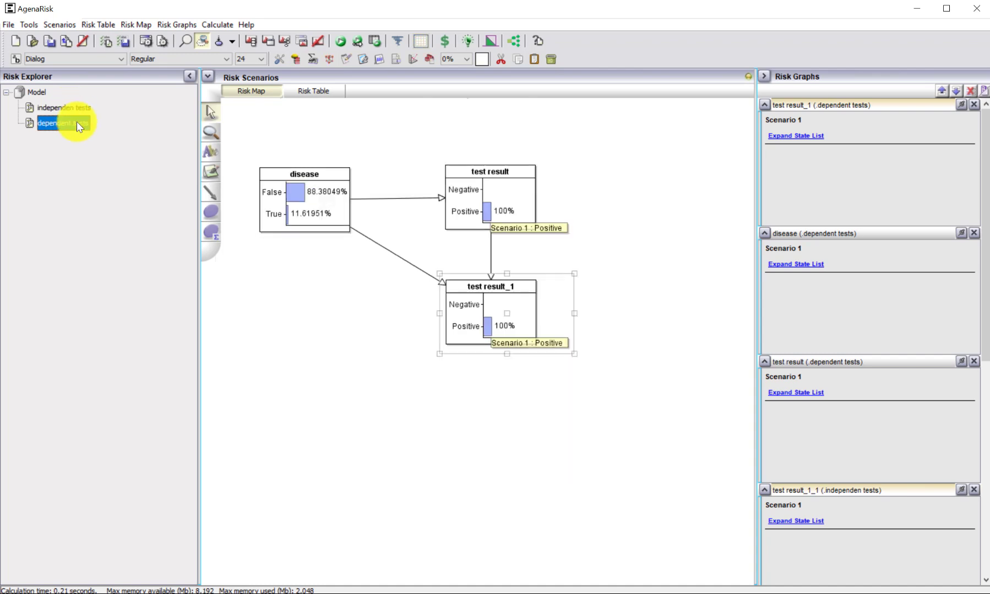
Add a third risk object to the top-level model map below the dependent tests object, and select the independen tests object
click(36, 92)
click(211, 211)
click(290, 268)
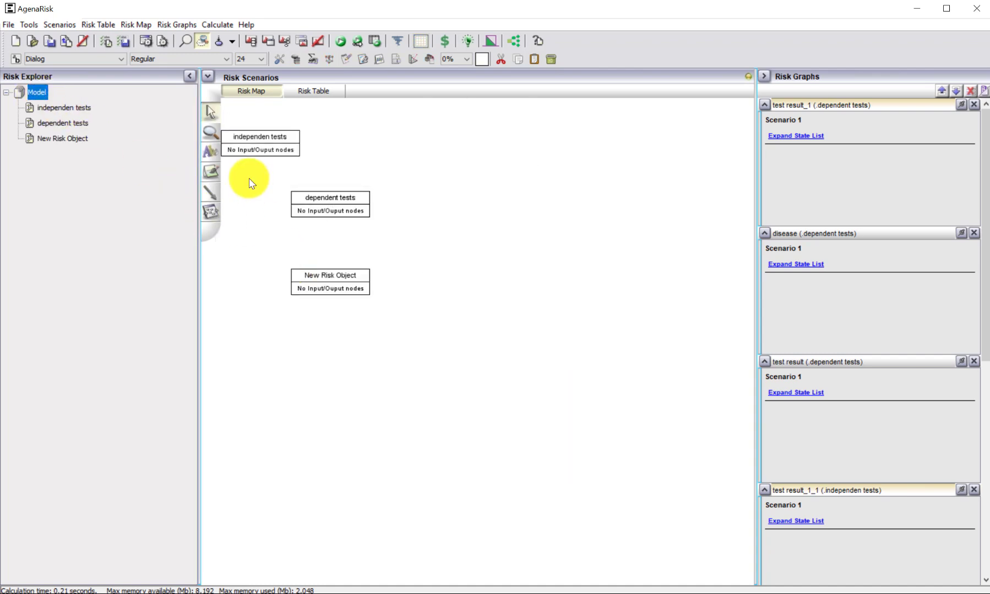
click(271, 153)
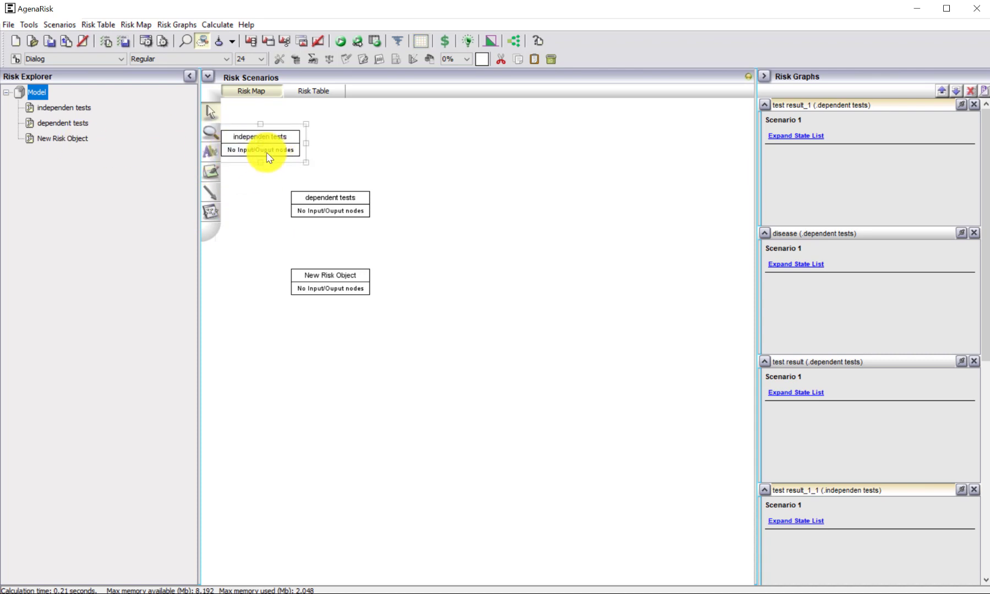
Copy the disease, test result and test result_1 nodes from the independen tests object into the New Risk Object's empty risk map
double_click(264, 151)
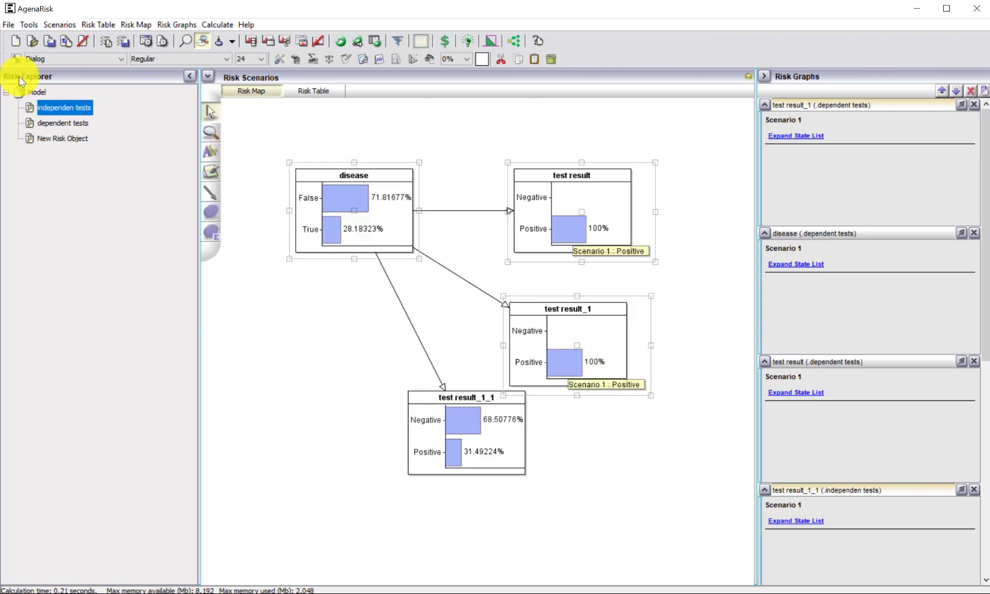
click(62, 138)
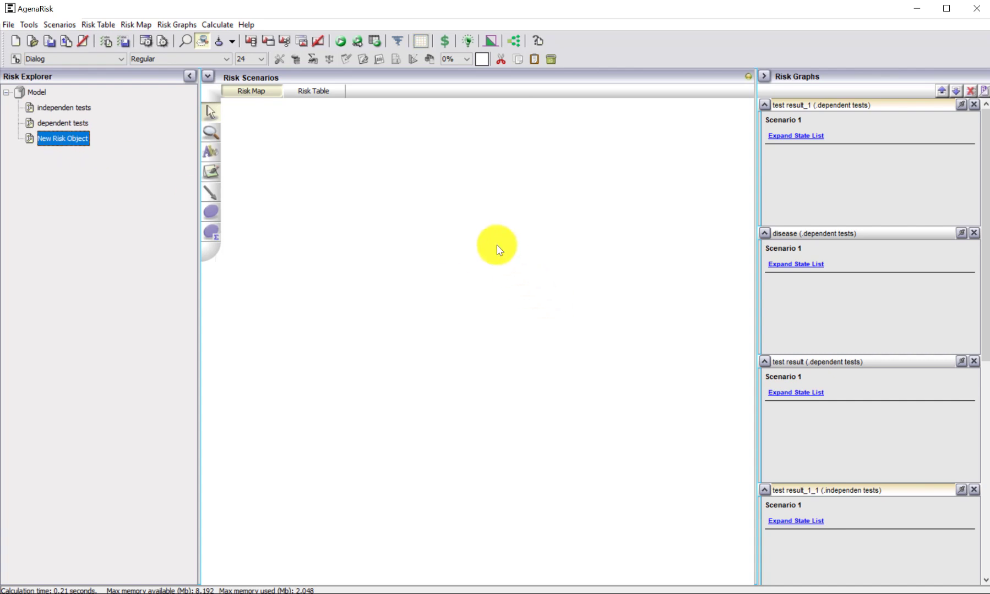
right_click(323, 143)
click(342, 200)
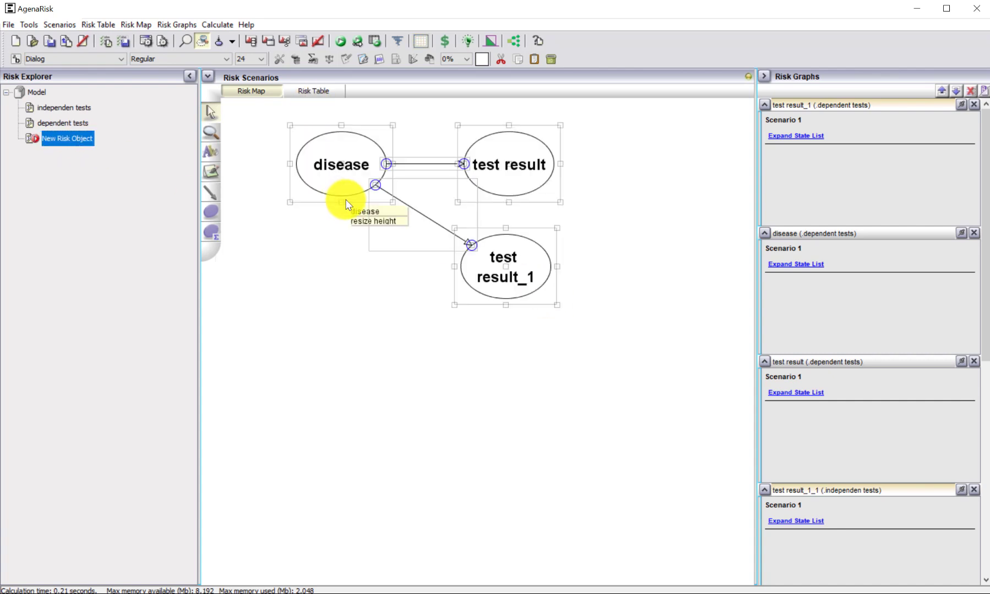
click(390, 361)
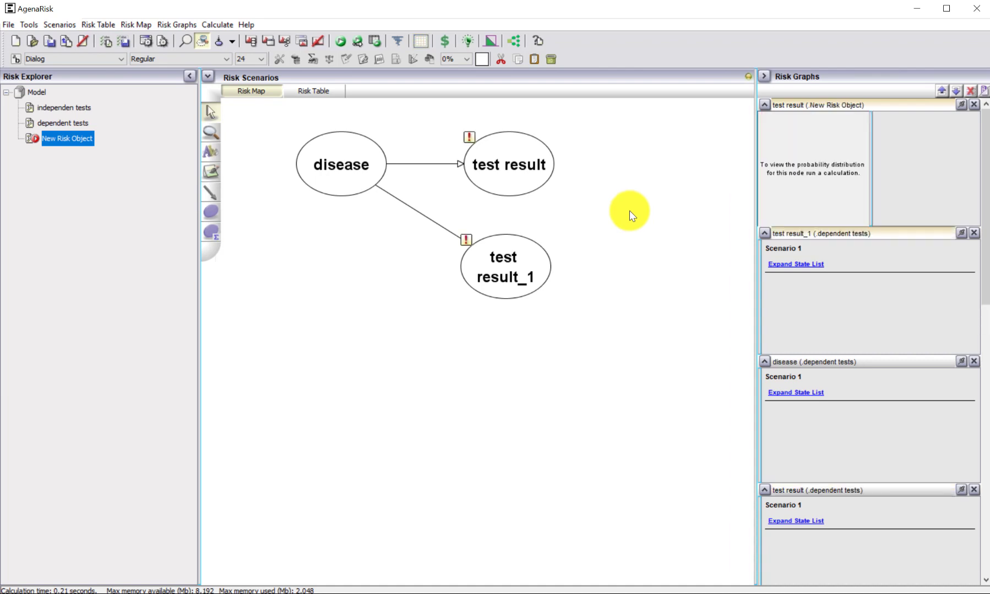
Add a Boolean node beside the test result nodes and name it systematic error
click(211, 211)
click(652, 213)
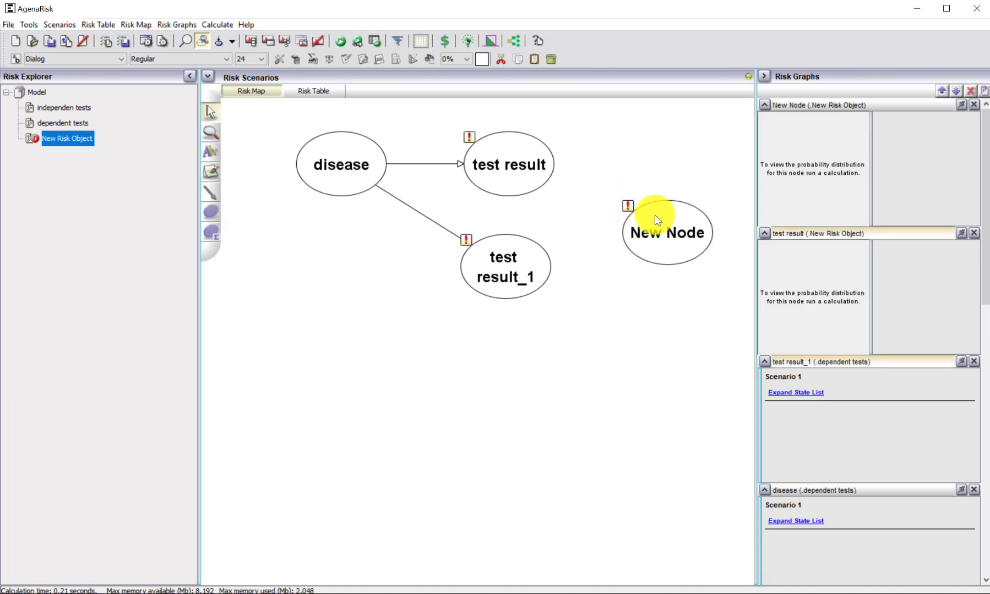
right_click(648, 218)
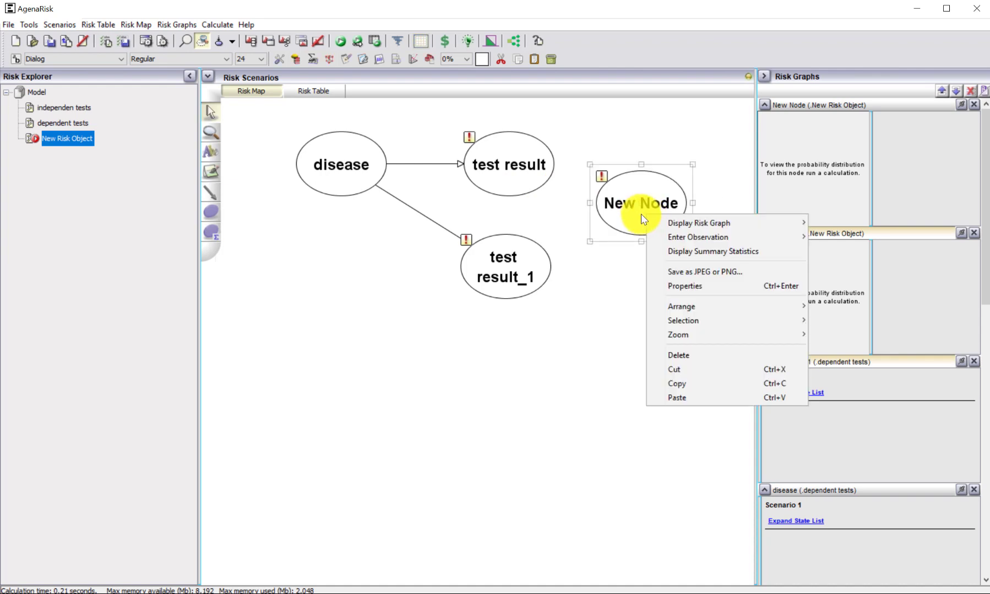
click(687, 282)
text(systematic error)
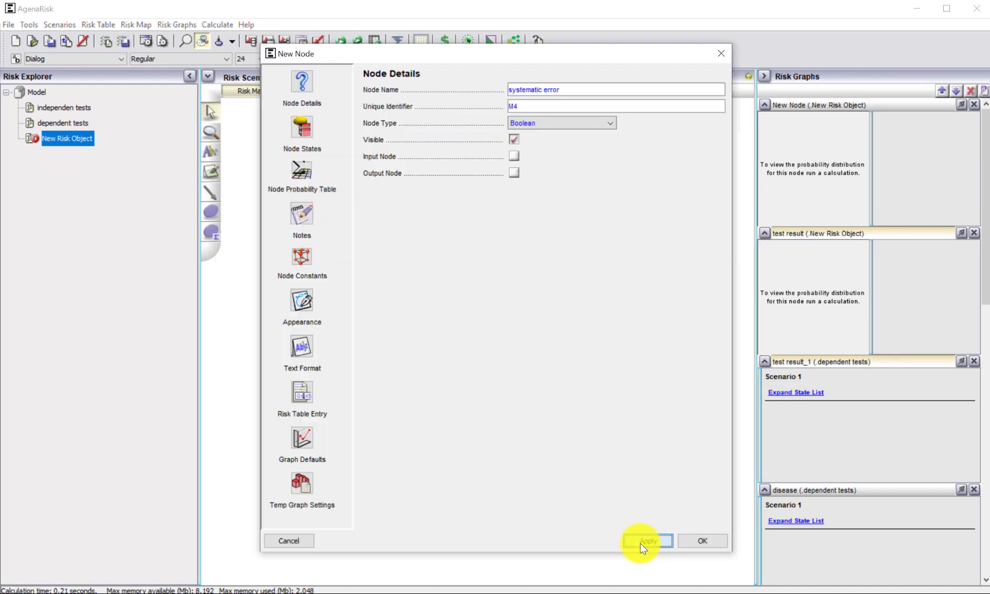
click(647, 541)
Set the systematic error node's probability table to 99 for False against 1 for True, and apply it
click(303, 135)
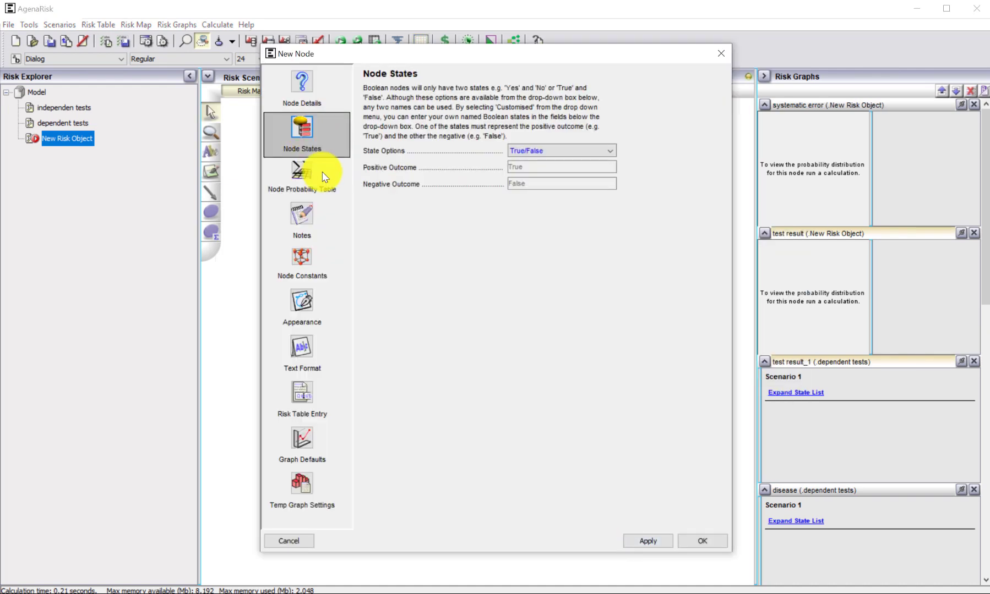
click(314, 175)
click(437, 120)
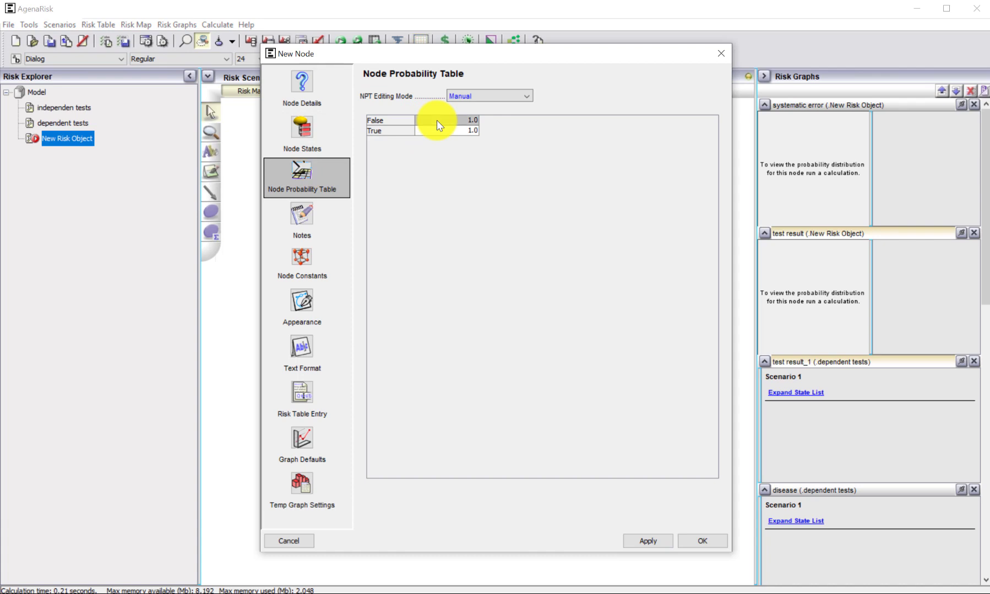
text(99)
click(464, 134)
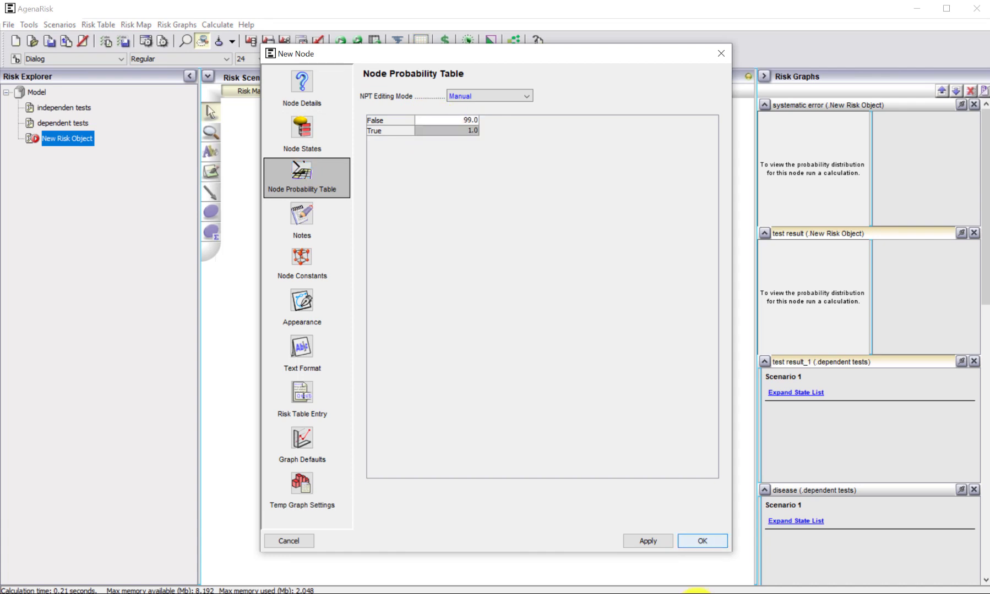
click(662, 542)
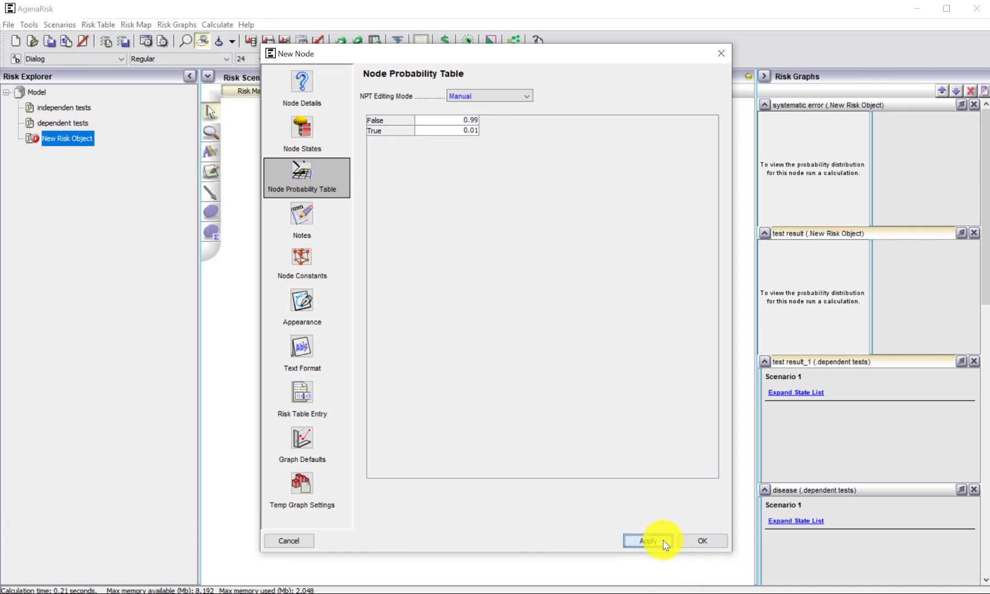
click(702, 541)
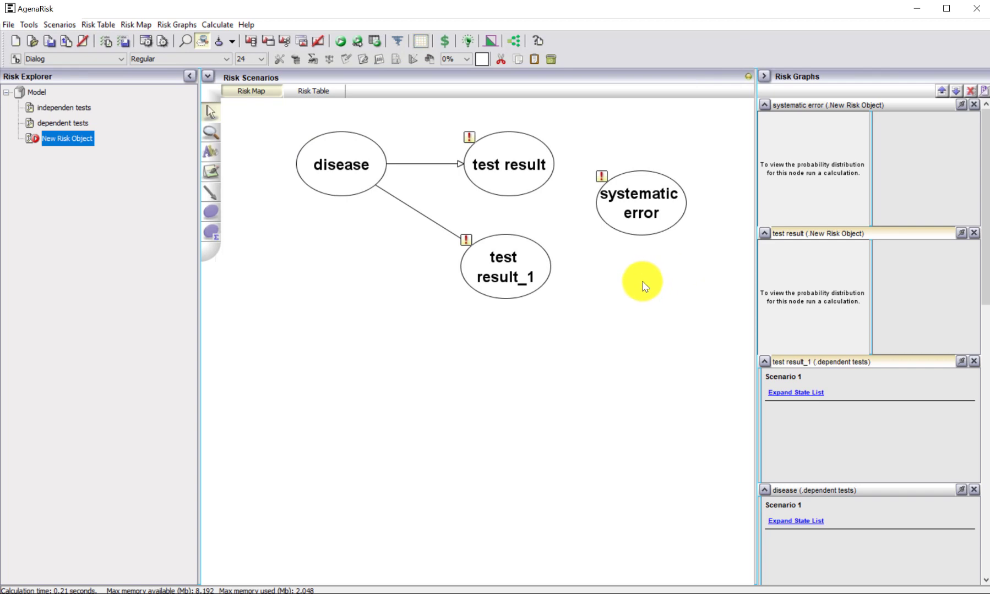
Link the systematic error node as a parent of both test result and test result_1
drag(635, 224, 626, 237)
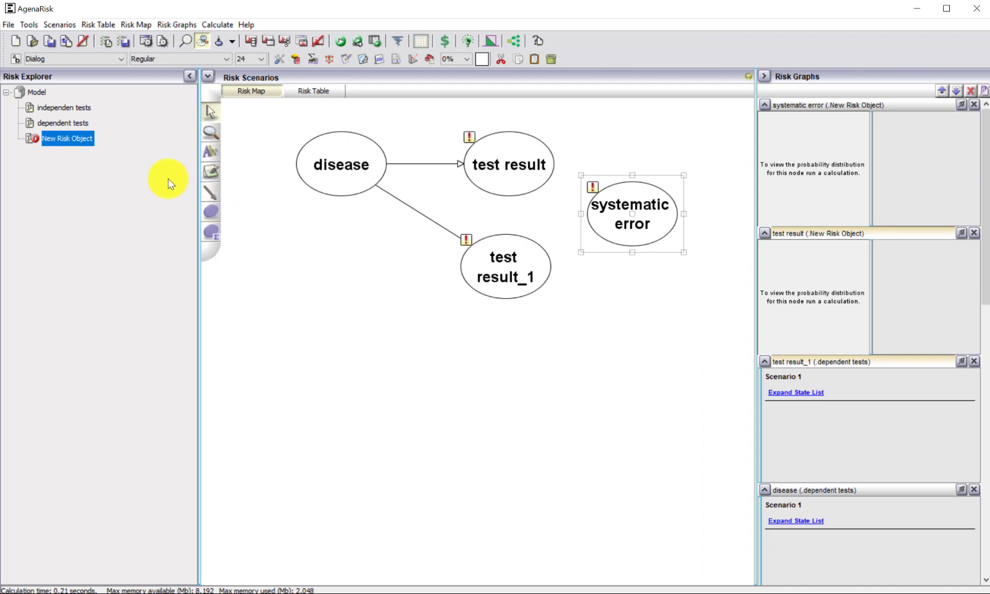
drag(600, 223, 508, 156)
click(209, 192)
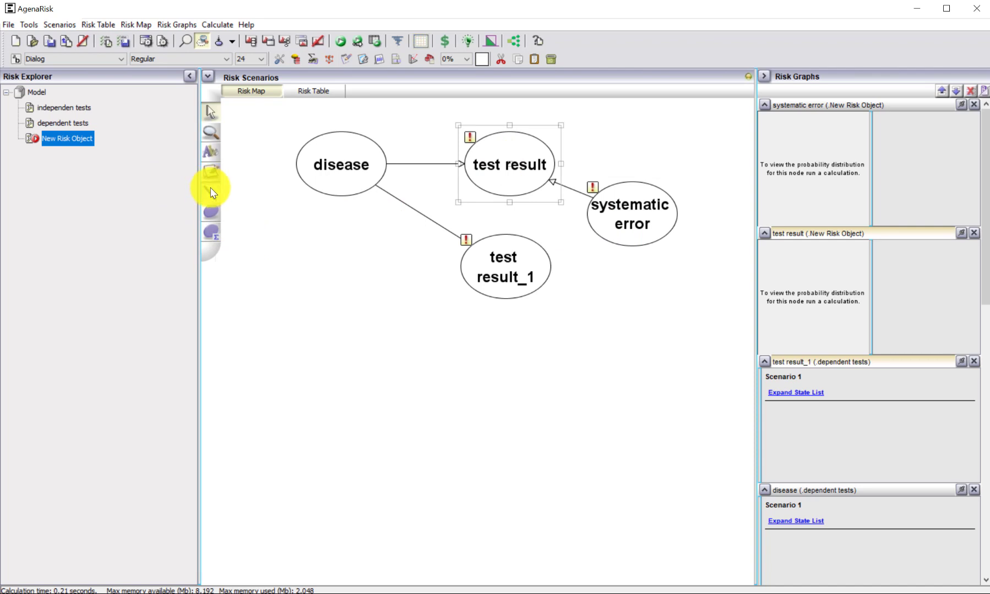
drag(652, 243, 506, 275)
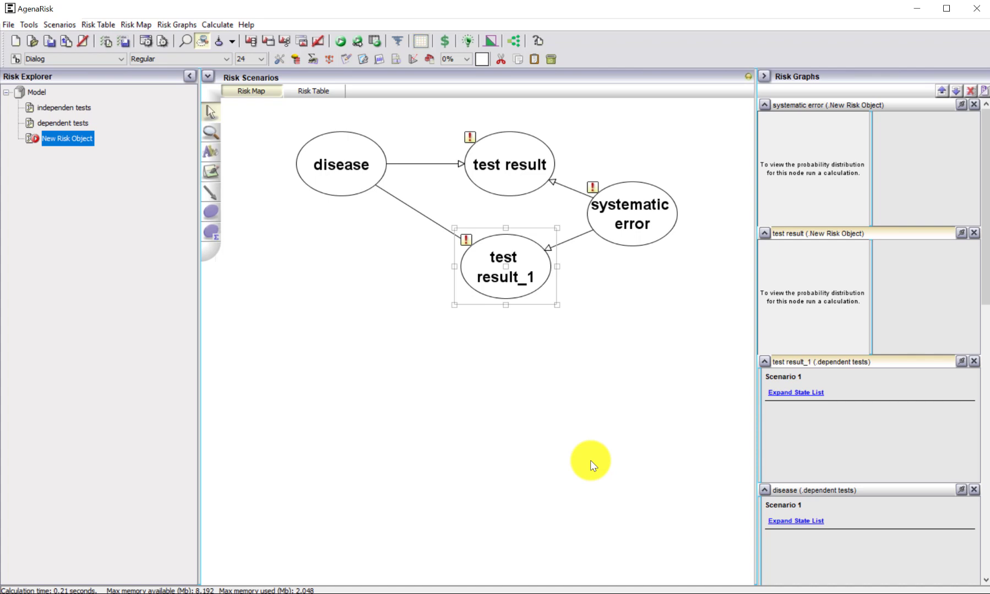
In test result's probability table, enter Negative 95 and Positive 5 for disease False with systematic error False
drag(507, 185, 506, 187)
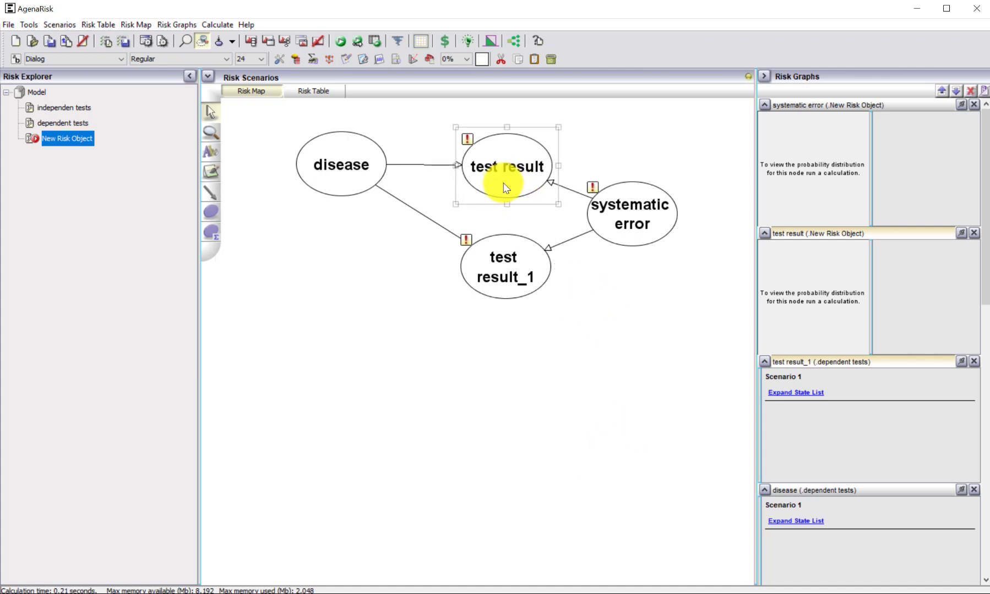
double_click(505, 187)
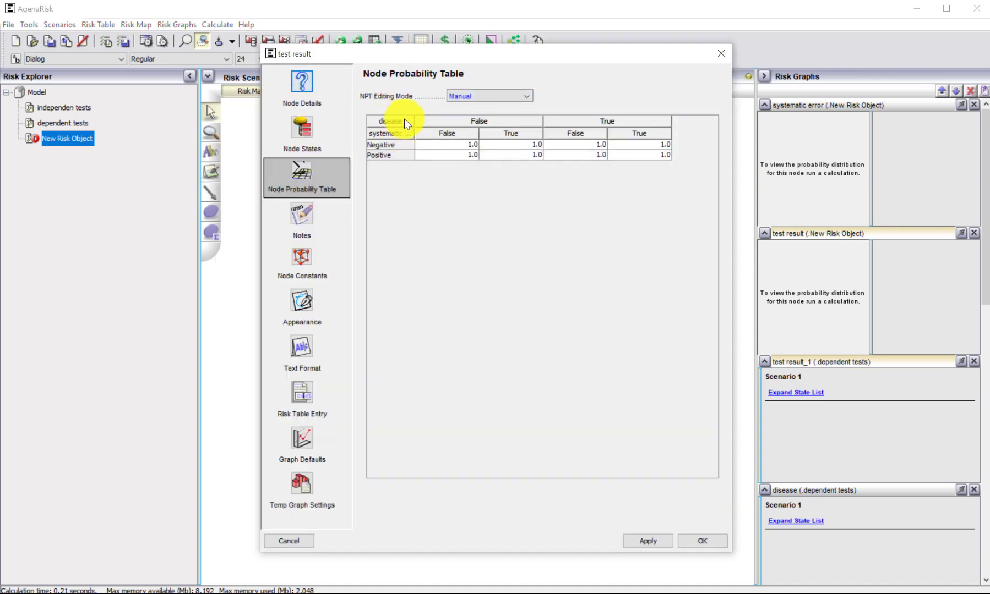
drag(414, 122, 444, 122)
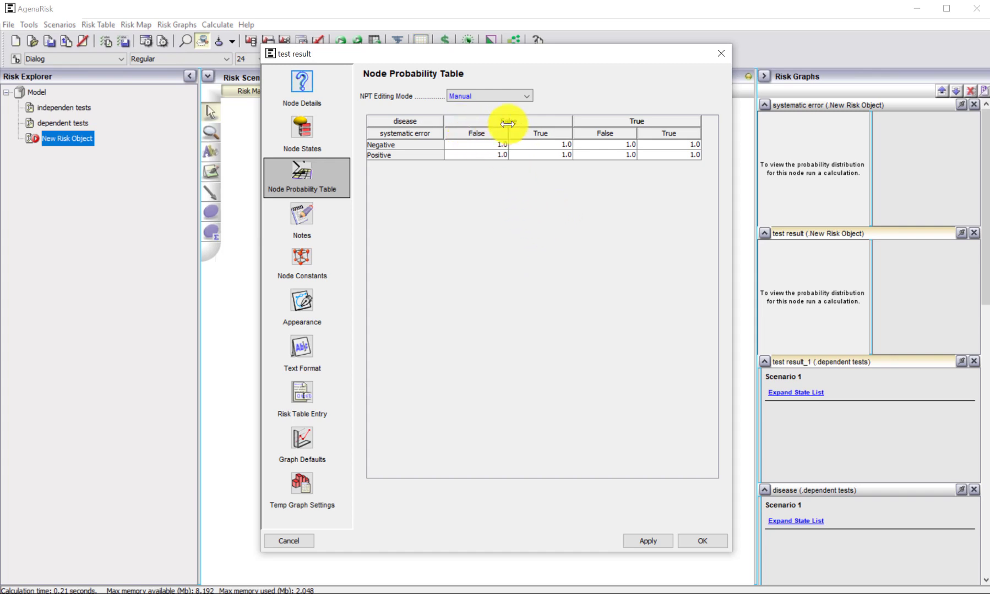
drag(484, 145, 490, 155)
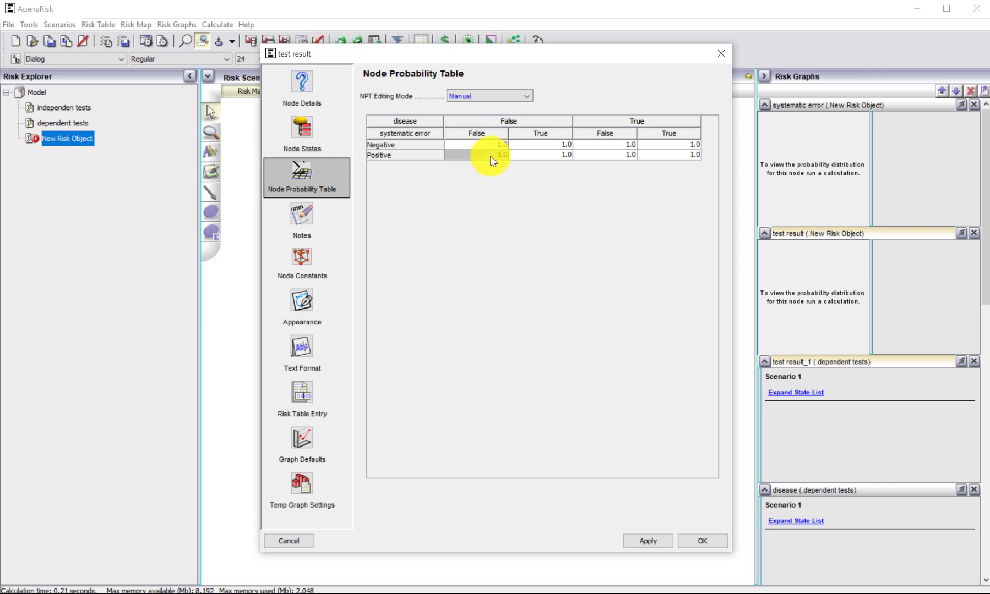
text(5)
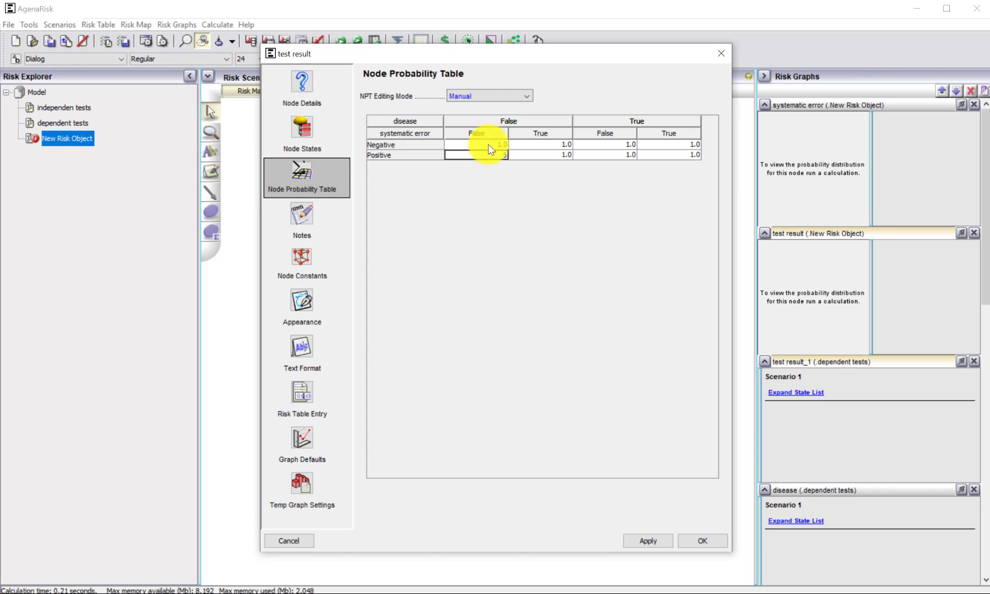
click(489, 145)
text(95)
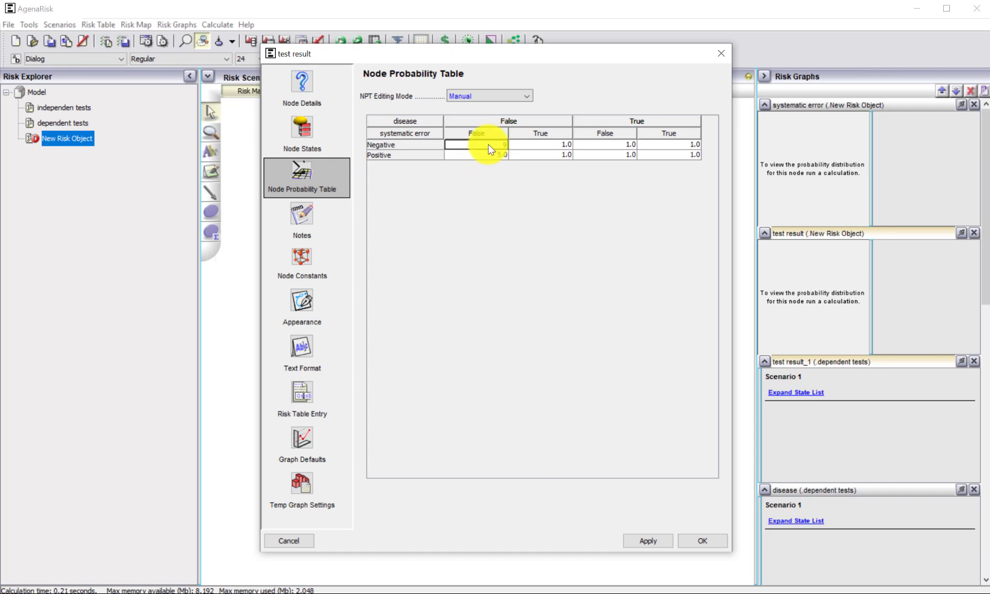
Enter Positive 99 for disease True with systematic error False in test result's probability table, and apply the table
click(531, 156)
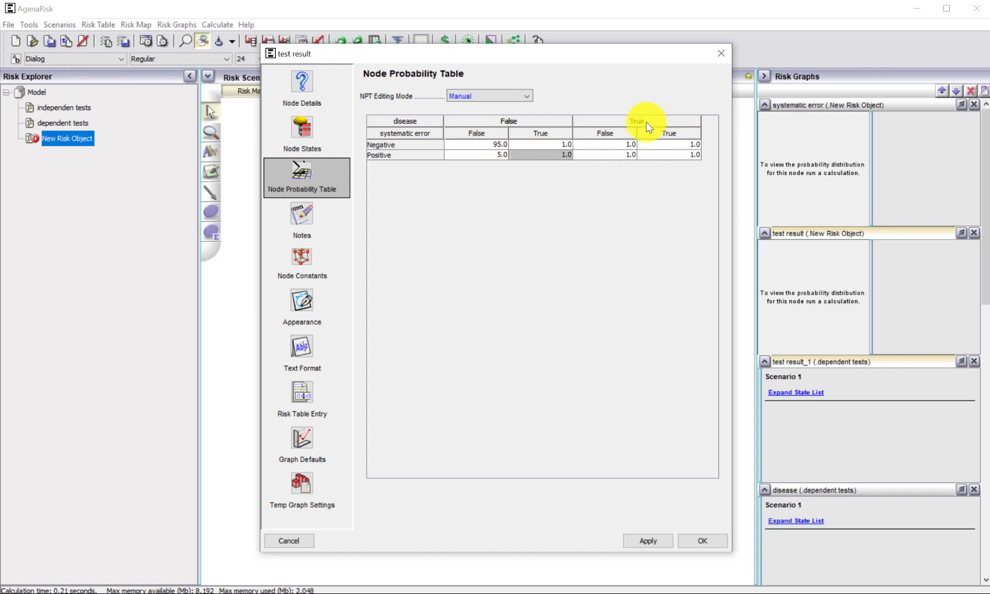
click(609, 155)
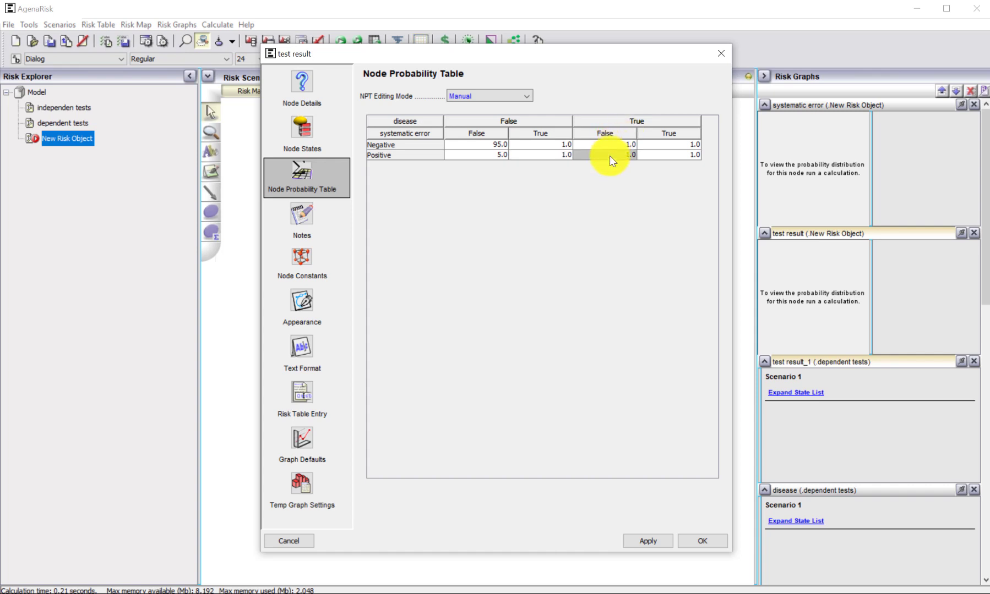
double_click(609, 155)
text(99)
key(Return)
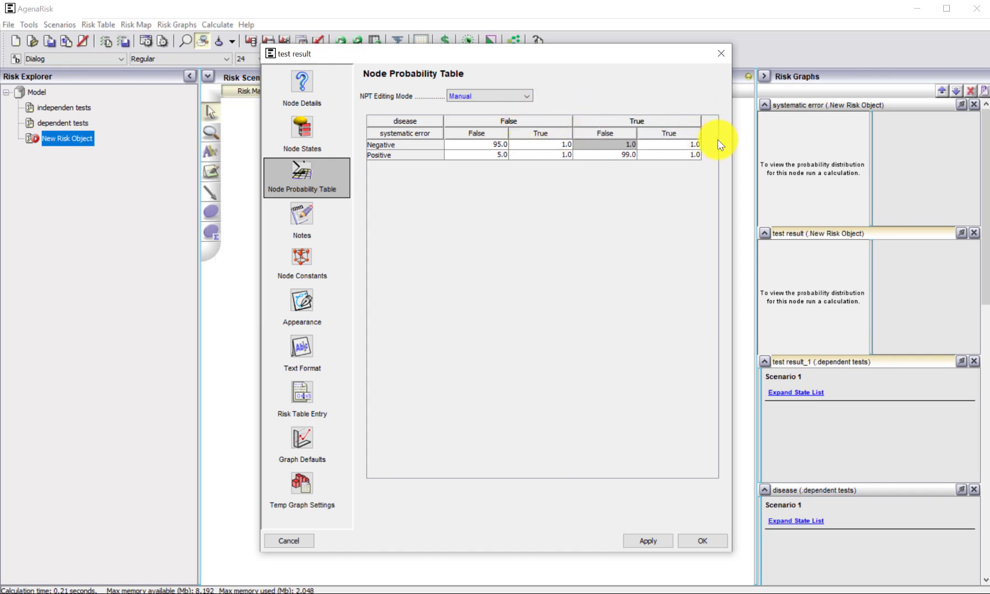
key(Left)
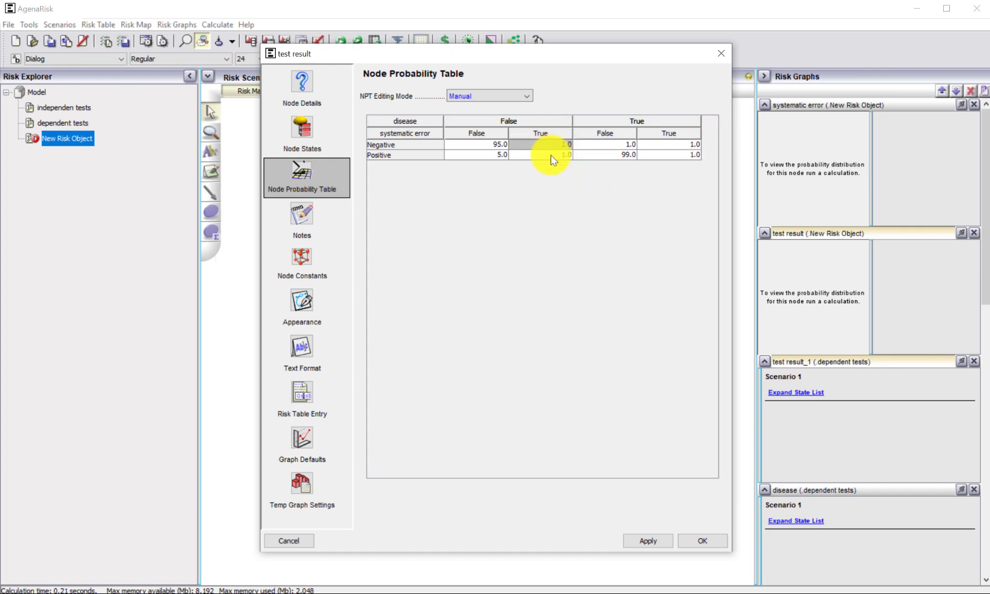
click(551, 155)
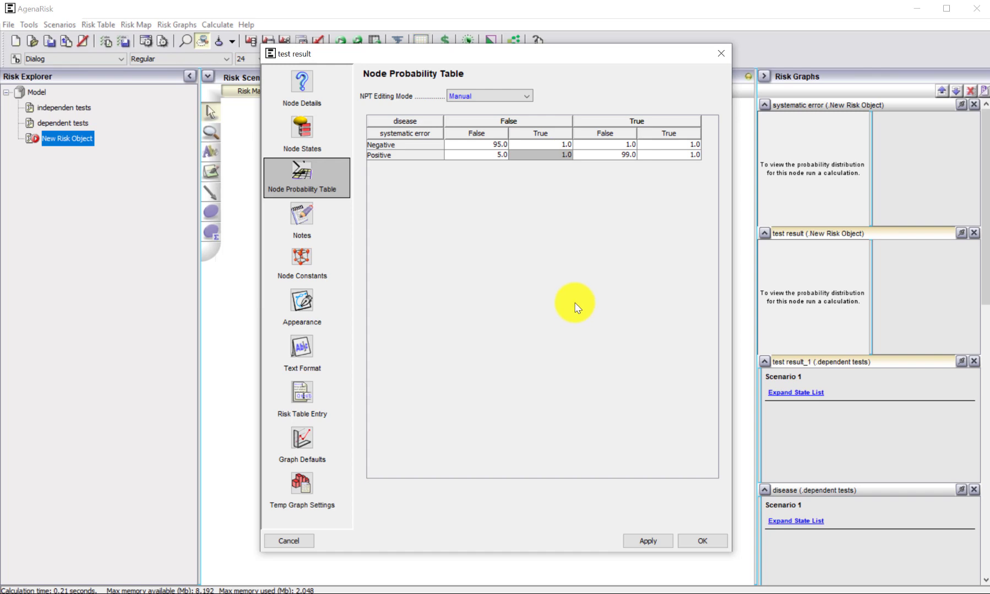
click(654, 540)
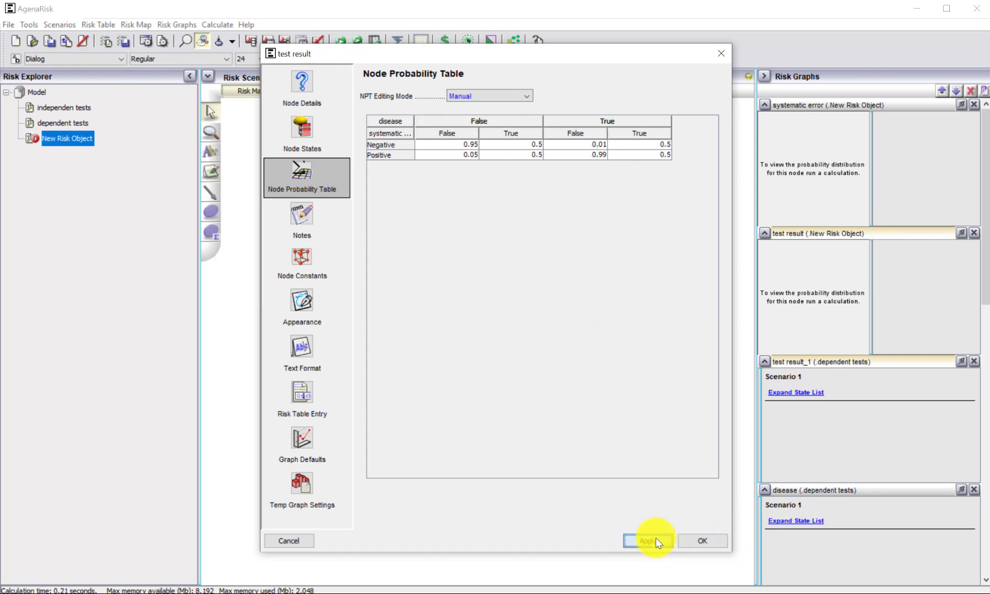
click(687, 537)
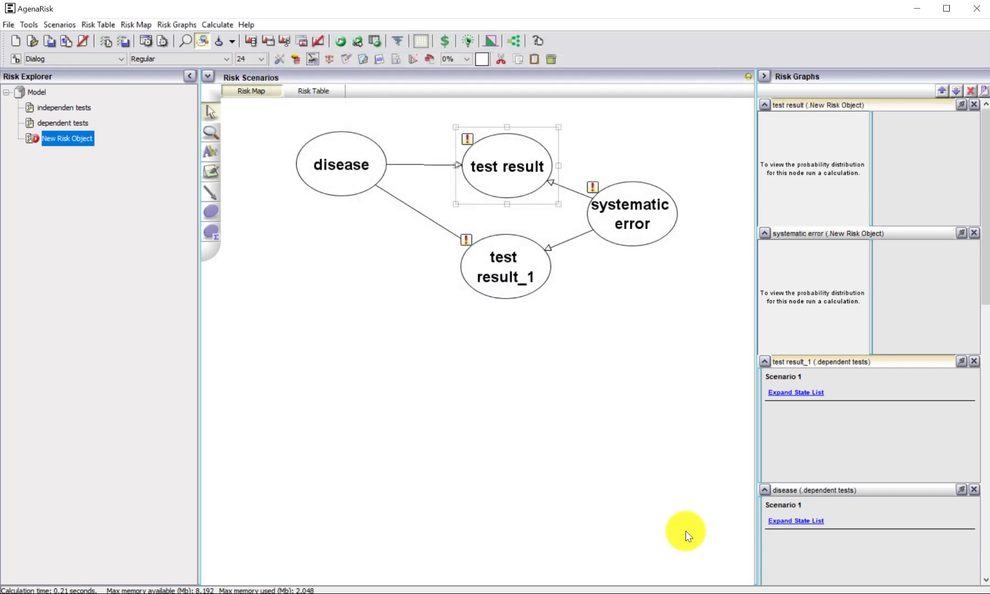
Copy all the values of test result's node probability table
click(505, 290)
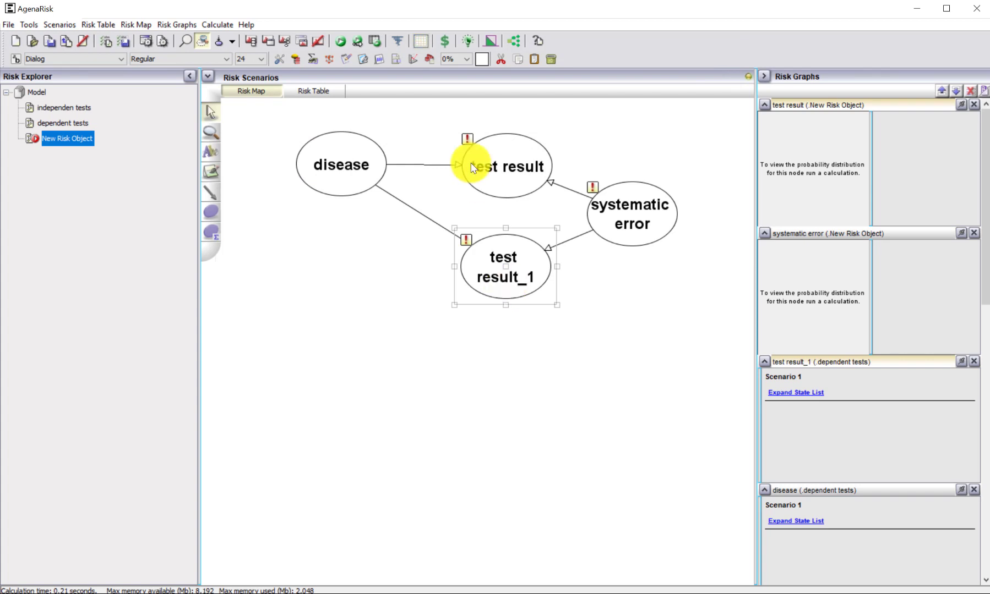
click(491, 181)
click(311, 61)
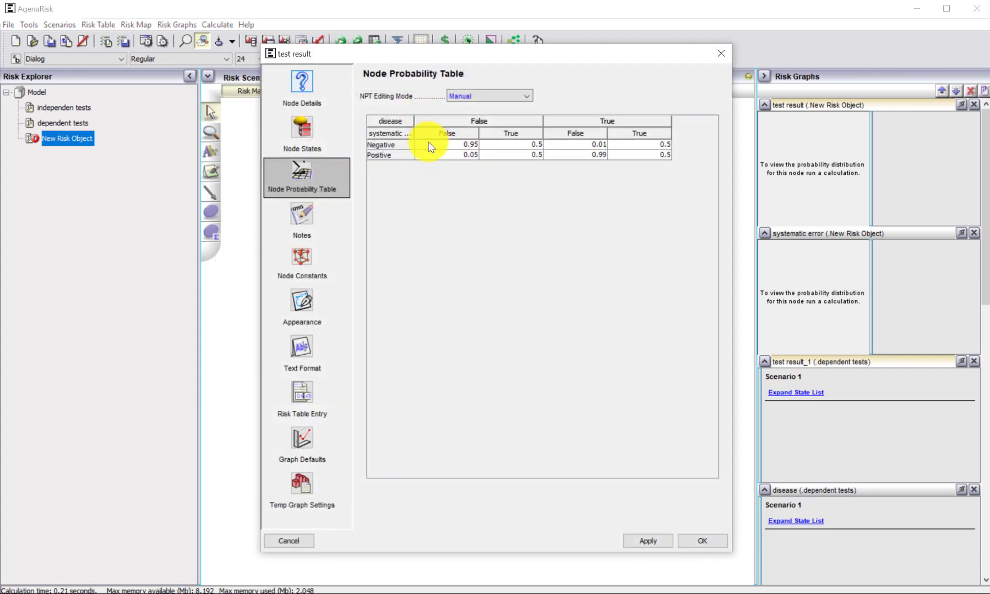
drag(431, 144, 660, 157)
key(ctrl+c)
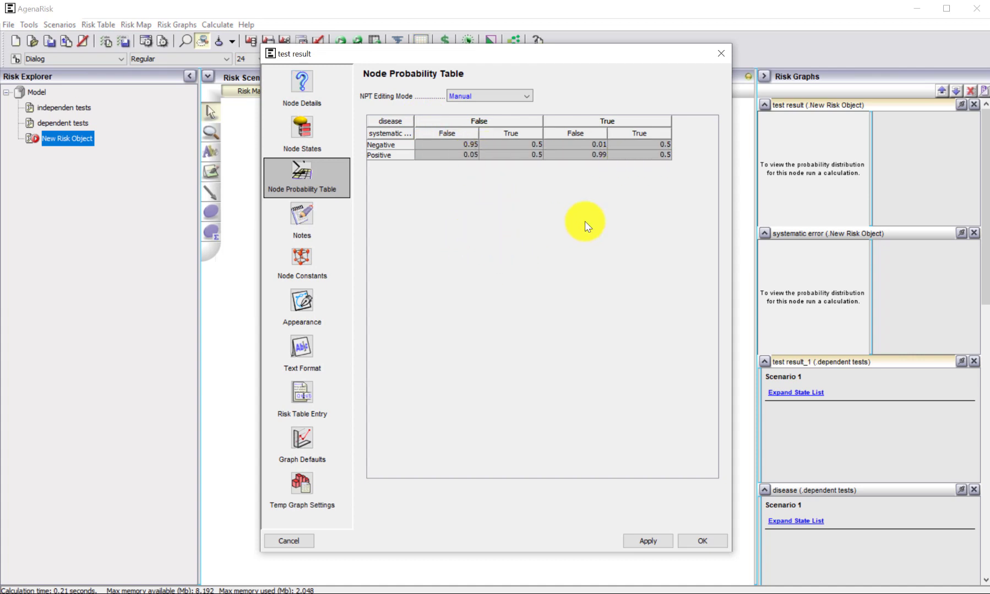
click(692, 542)
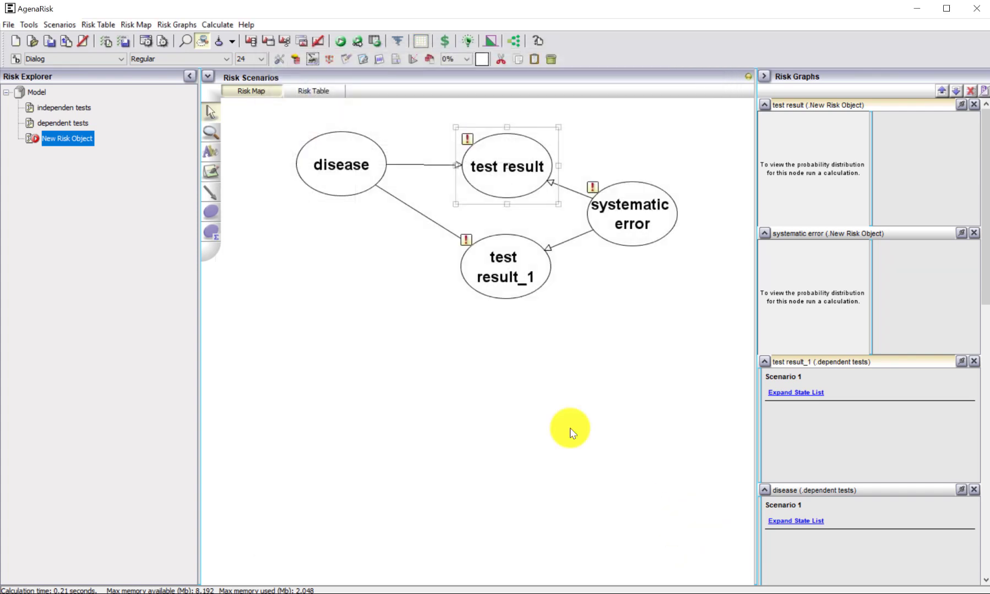
Paste the copied probabilities over all cells of test result_1's node probability table, apply them, and close its properties
click(498, 294)
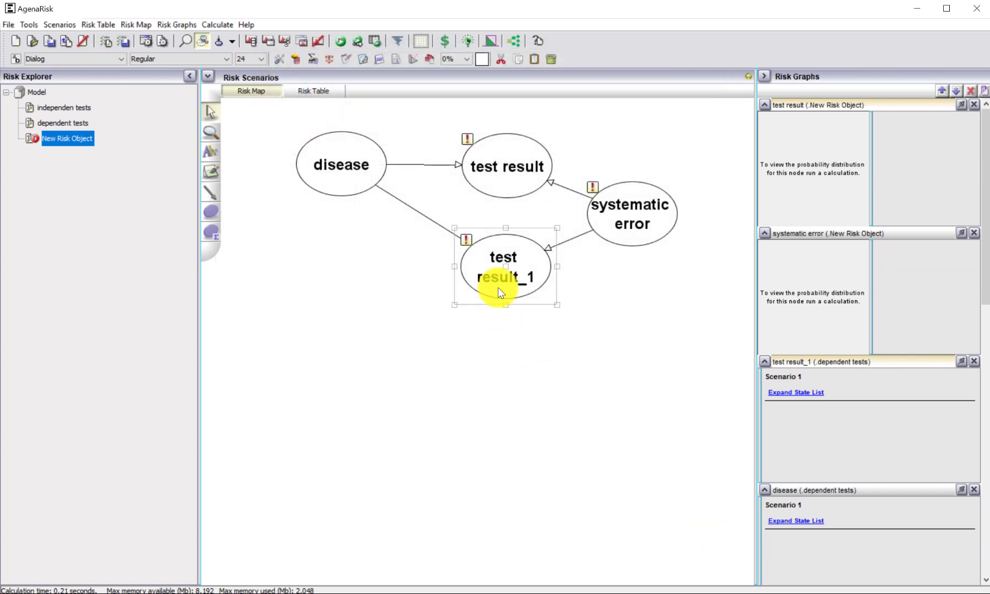
click(312, 60)
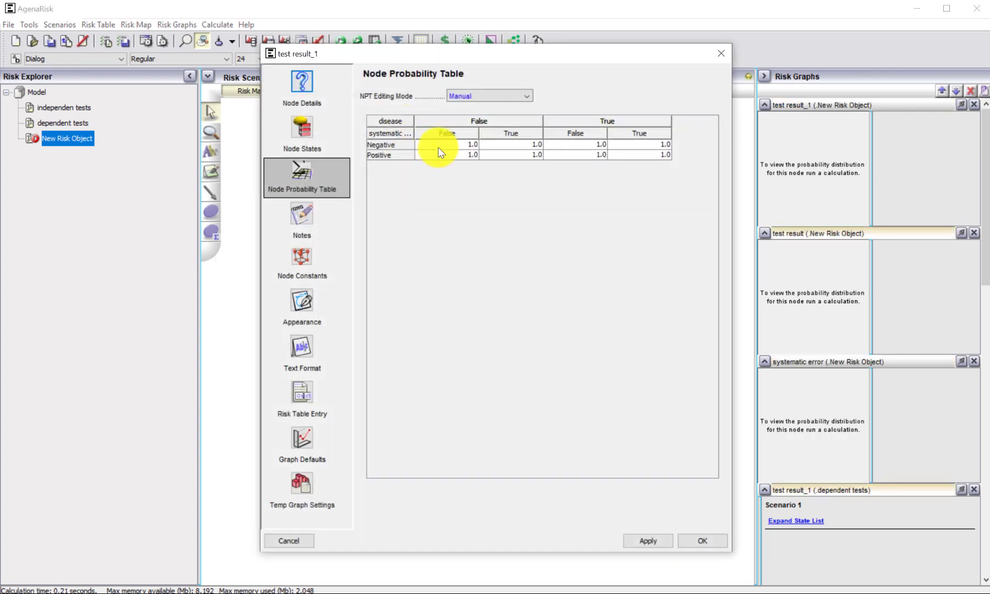
drag(437, 146, 647, 154)
key(ctrl+v)
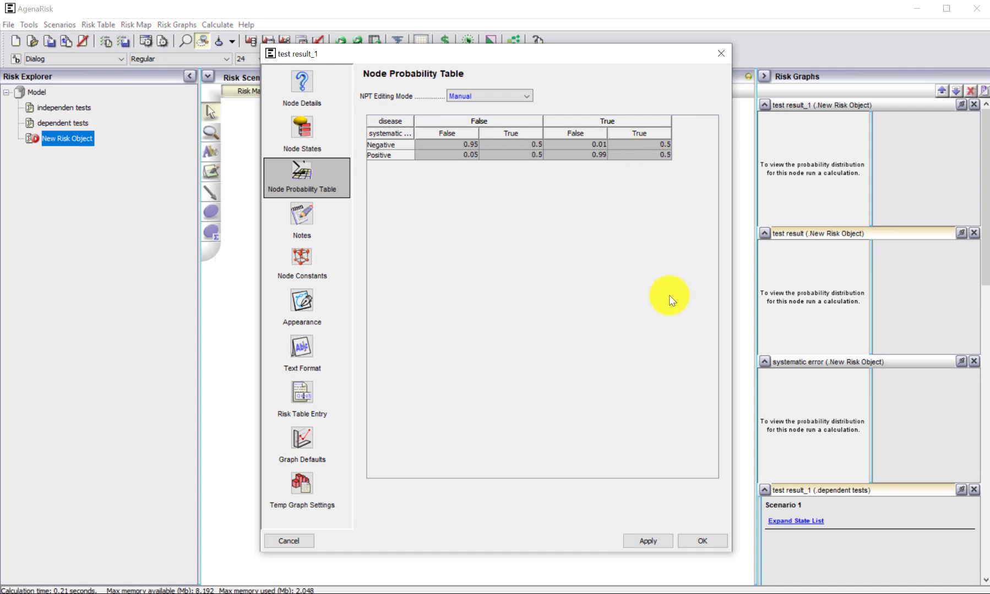
click(656, 536)
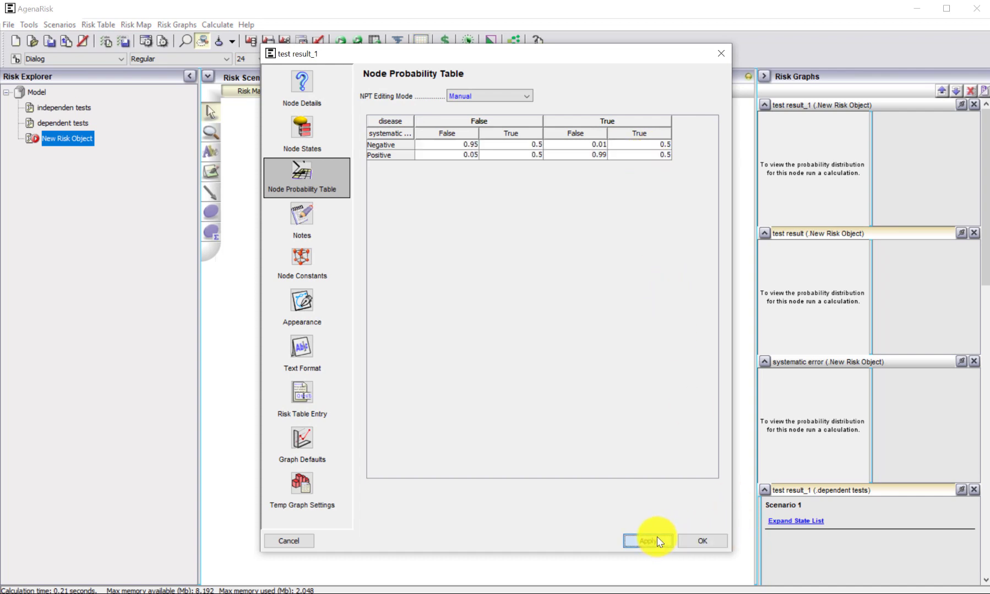
click(706, 539)
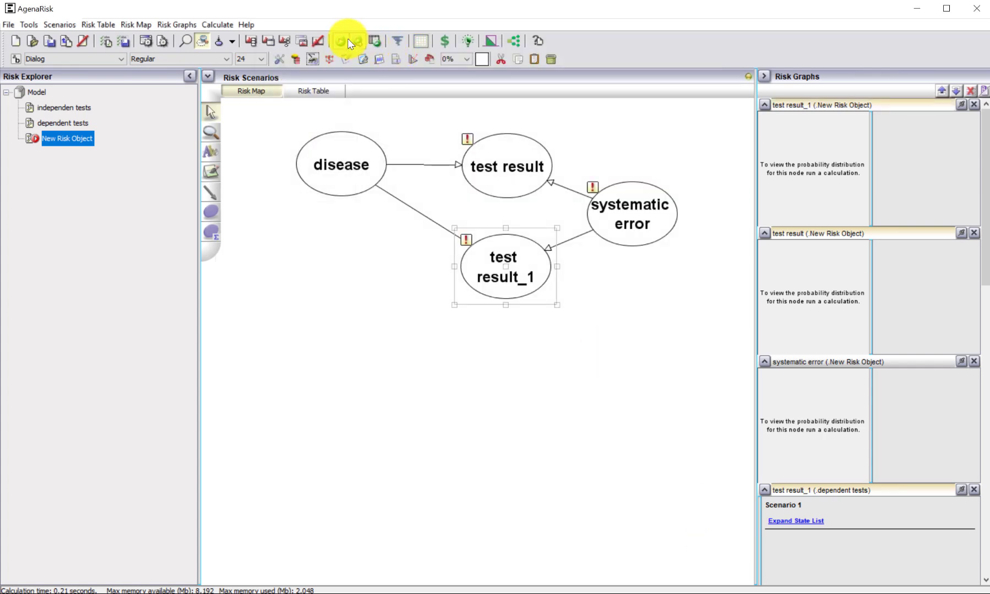
Calculate the network and show the probability graphs of disease, test result, test result_1 and systematic error on the risk map
click(341, 41)
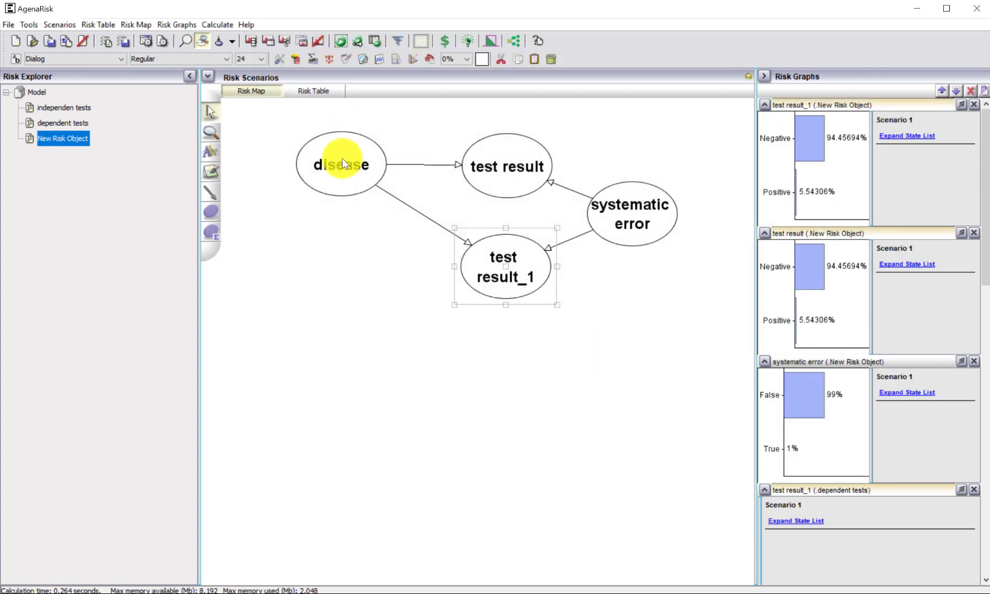
double_click(346, 181)
click(498, 188)
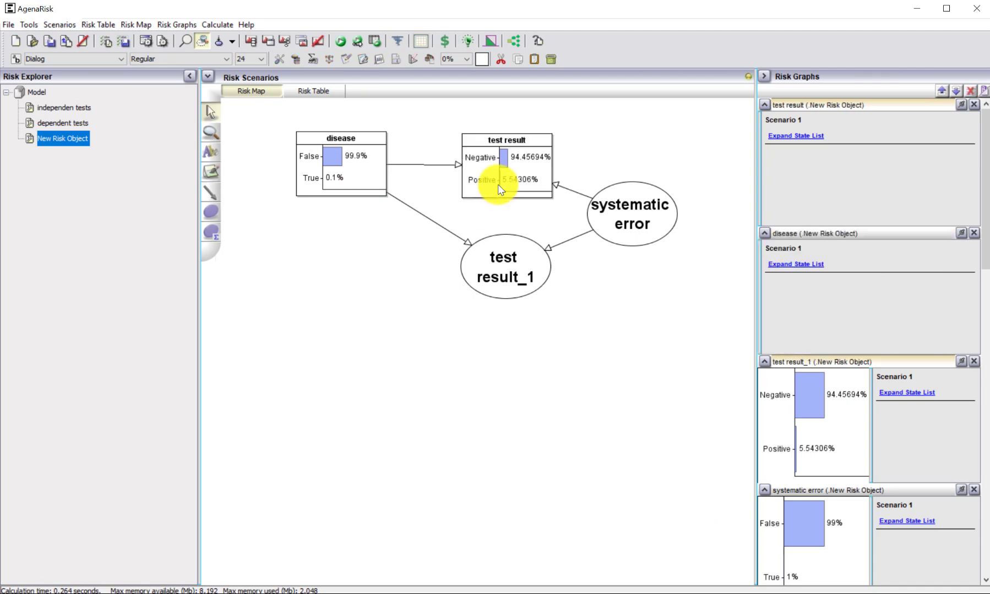
click(487, 289)
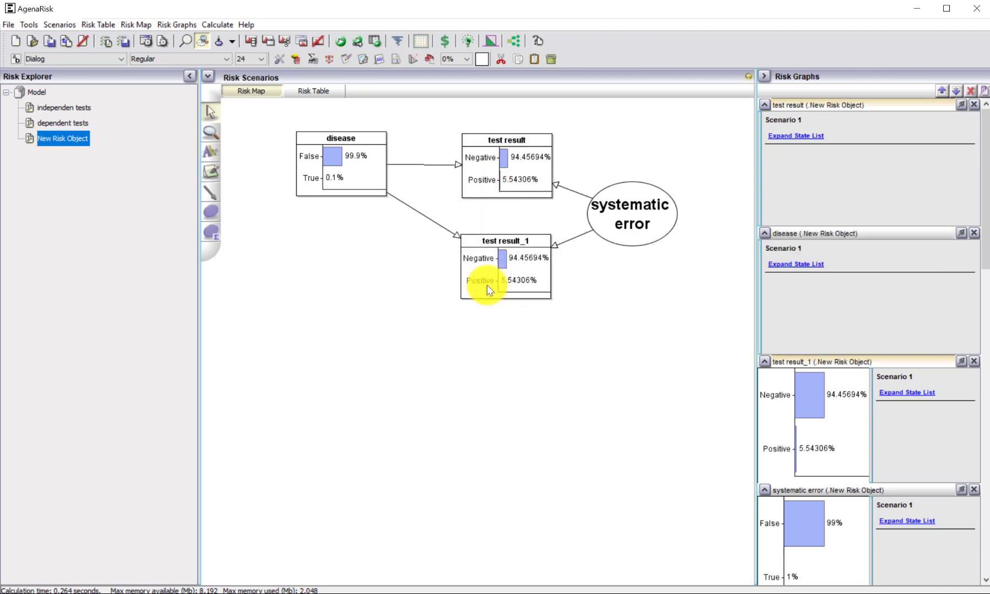
click(669, 222)
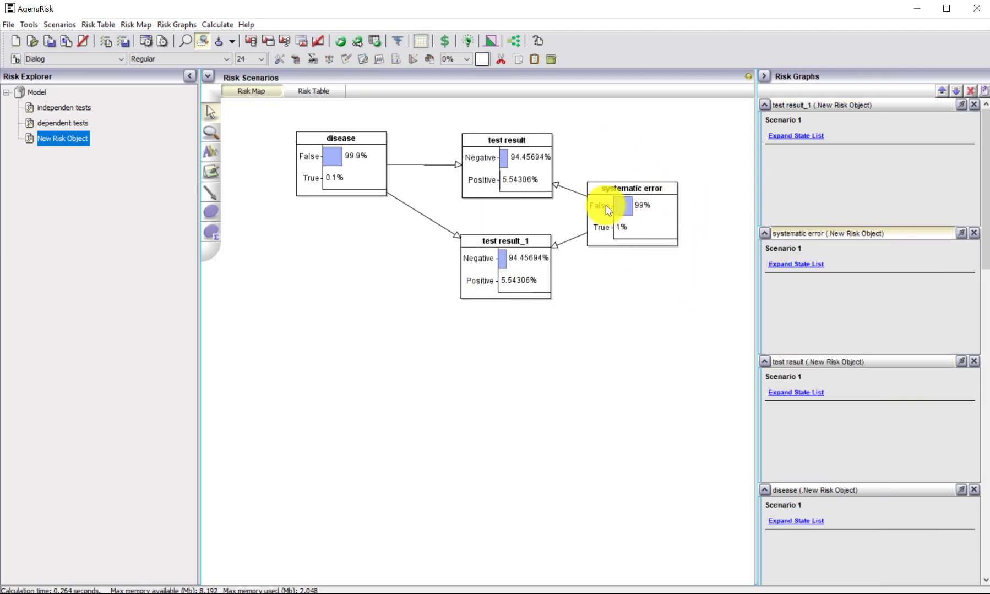
click(537, 176)
drag(537, 173, 535, 176)
drag(505, 242, 508, 242)
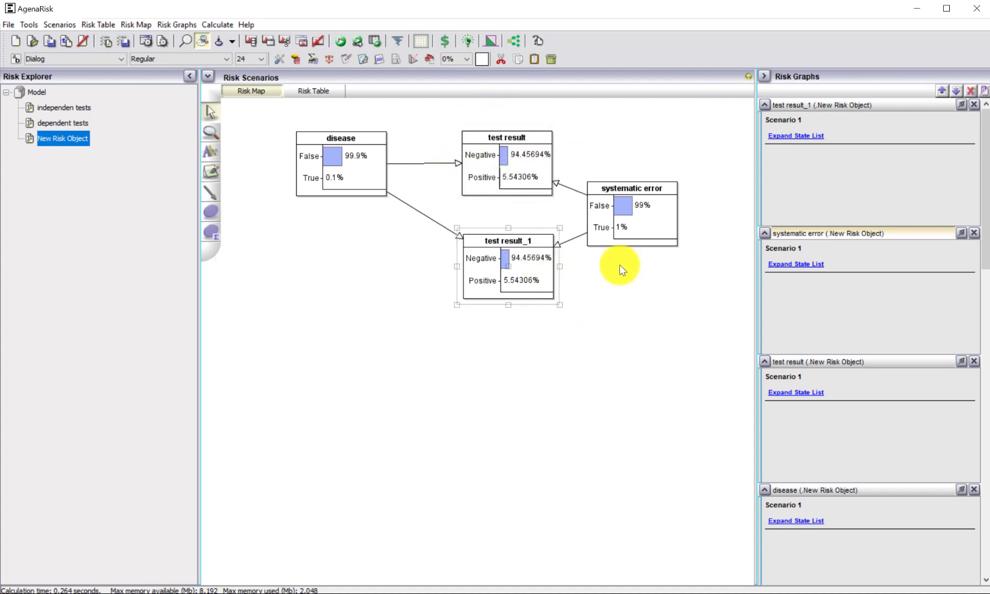
Enter the observation False for systematic error in Scenario 1 and recalculate the network
right_click(646, 235)
mouse_move(703, 255)
mouse_move(842, 255)
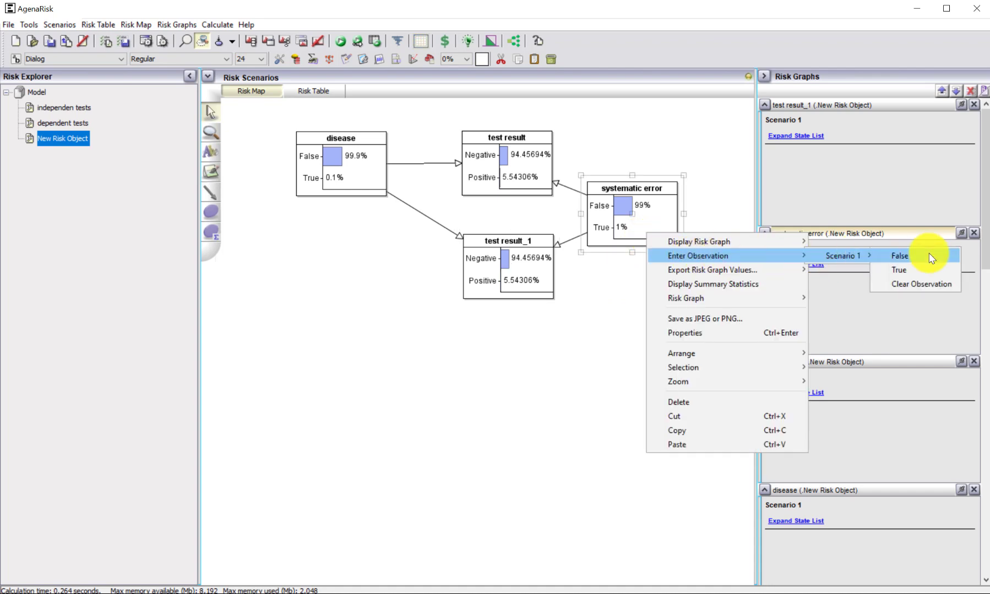
click(918, 254)
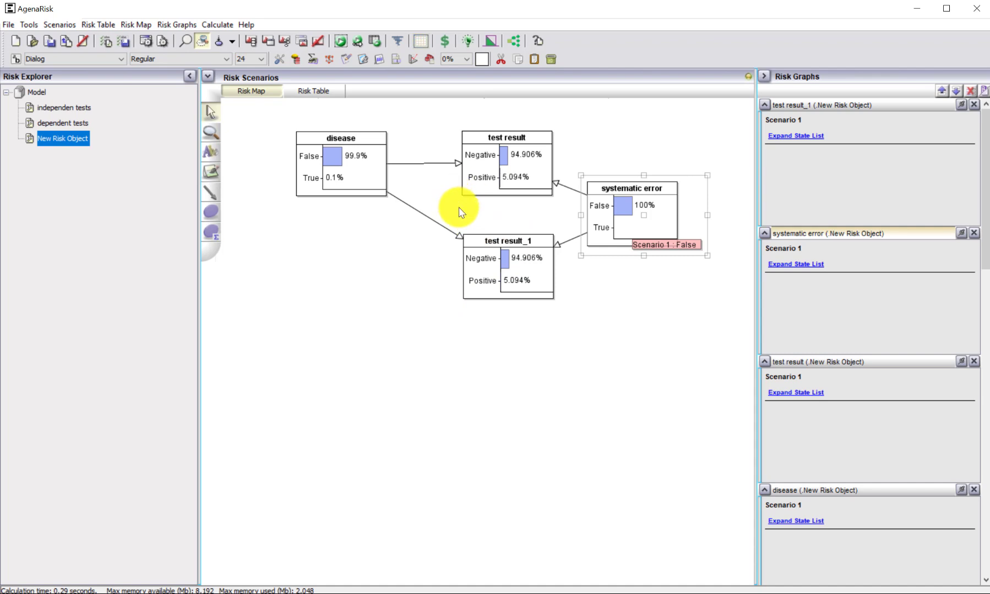
Compare the test result probabilities in the independen tests object with those in New Risk Object
click(86, 106)
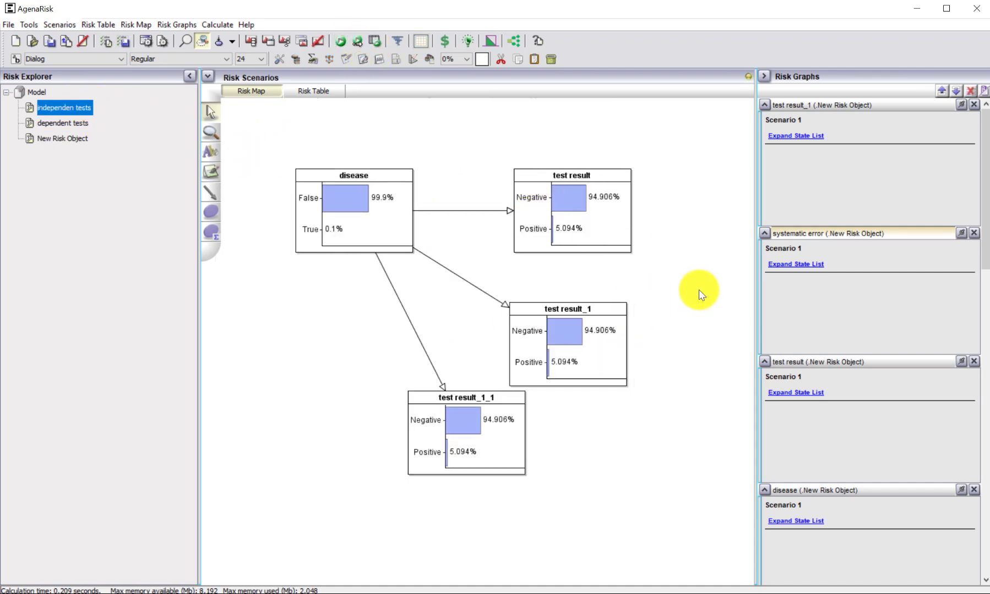
click(58, 137)
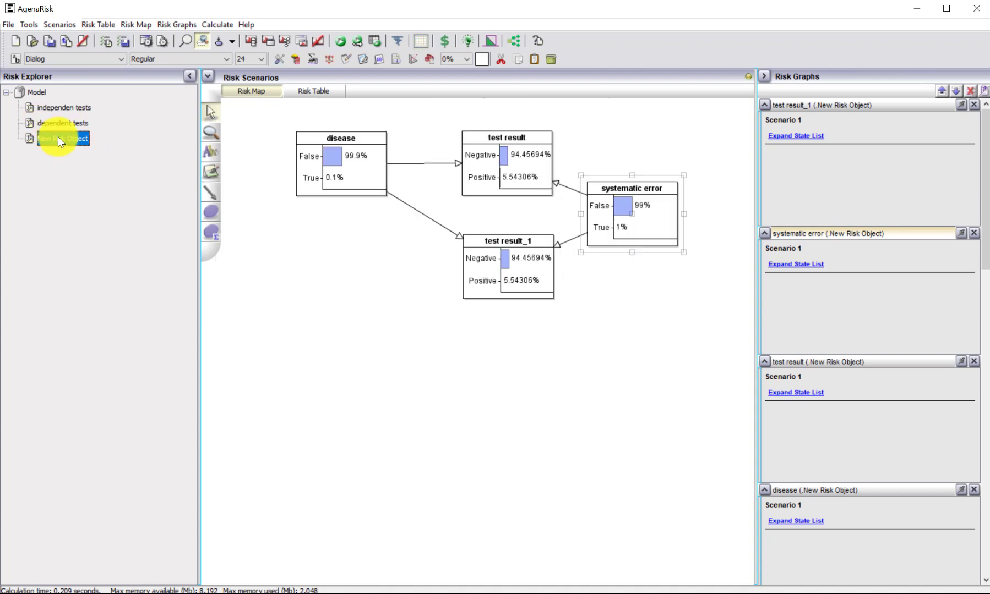
click(586, 331)
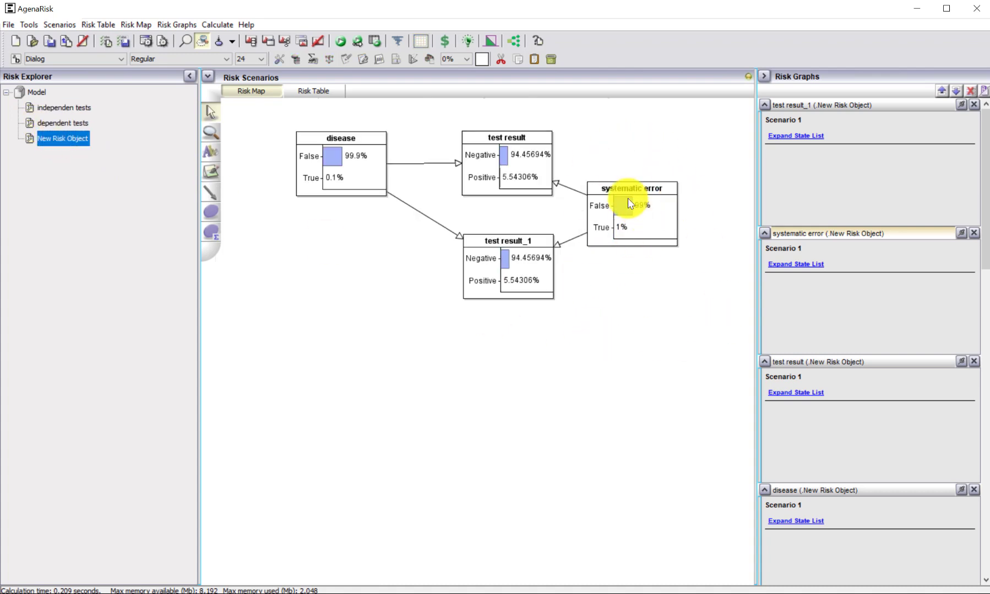
Enter the observation Positive for test result in Scenario 1 of New Risk Object and recalculate
right_click(519, 165)
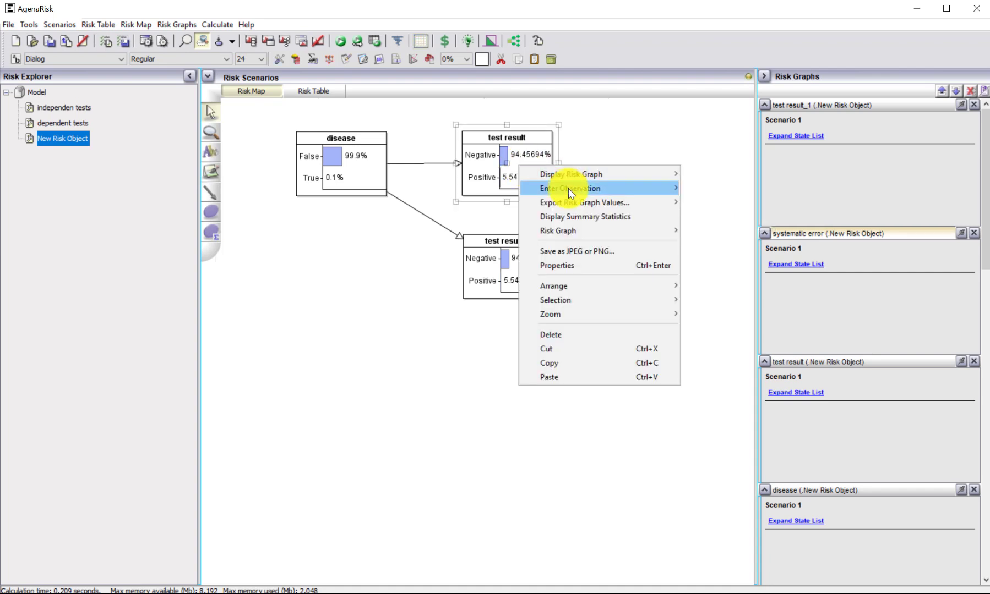
mouse_move(666, 193)
mouse_move(710, 189)
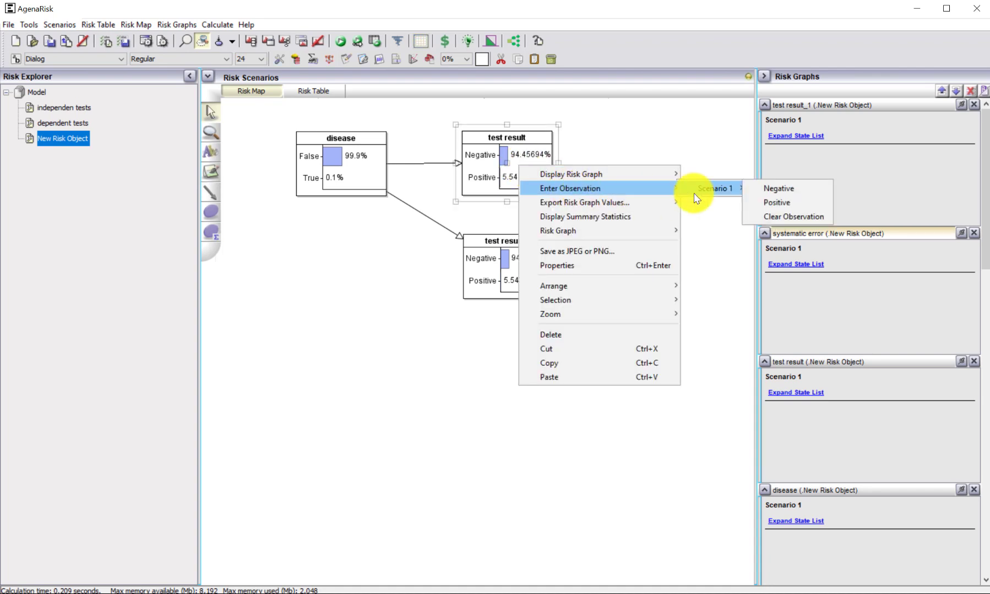
click(803, 201)
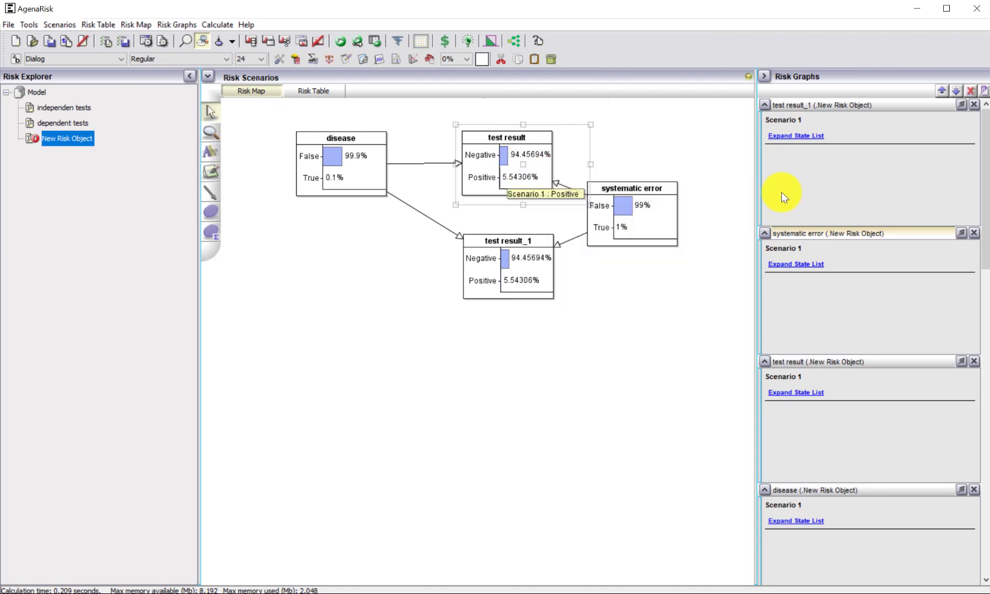
click(344, 40)
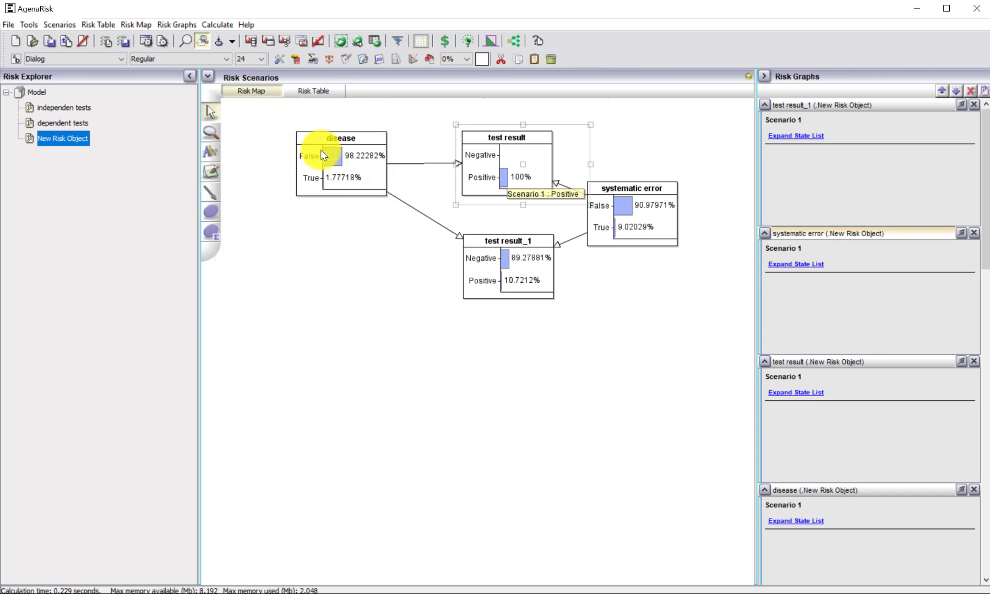
In the independen tests object, enter the observation Positive for test result in Scenario 1 and recalculate
click(65, 107)
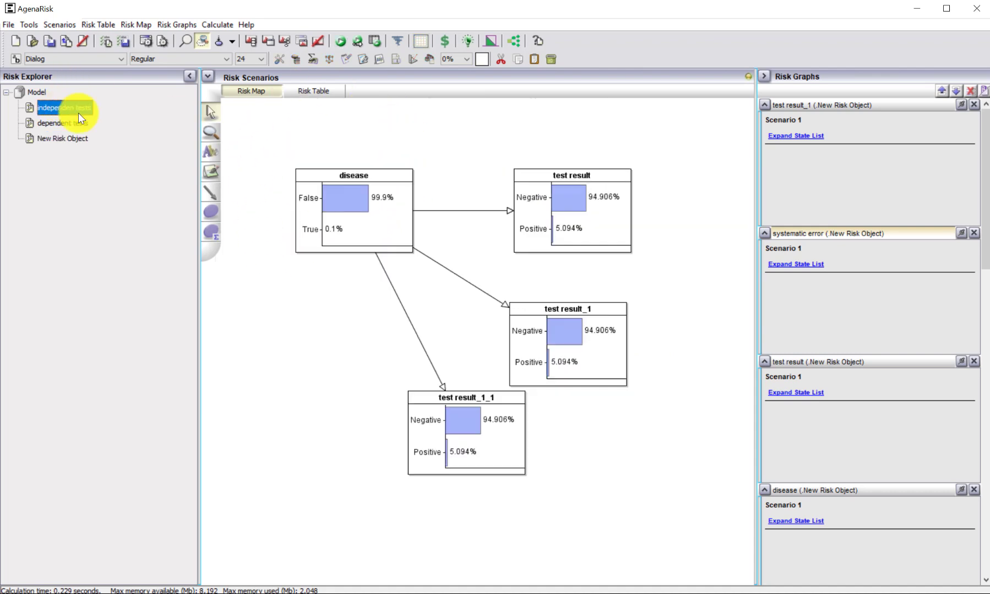
right_click(572, 213)
mouse_move(660, 236)
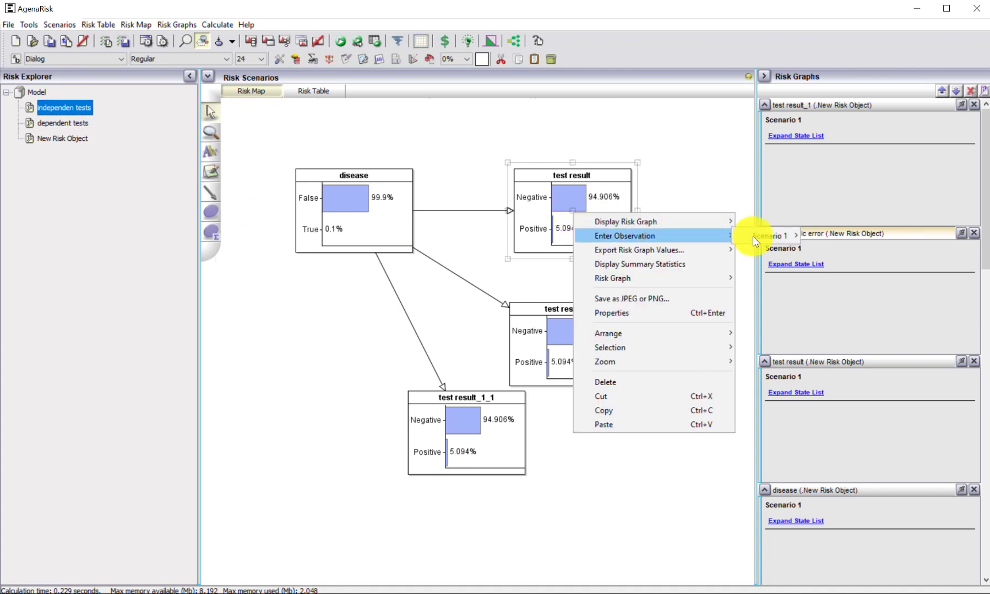
mouse_move(768, 236)
click(855, 251)
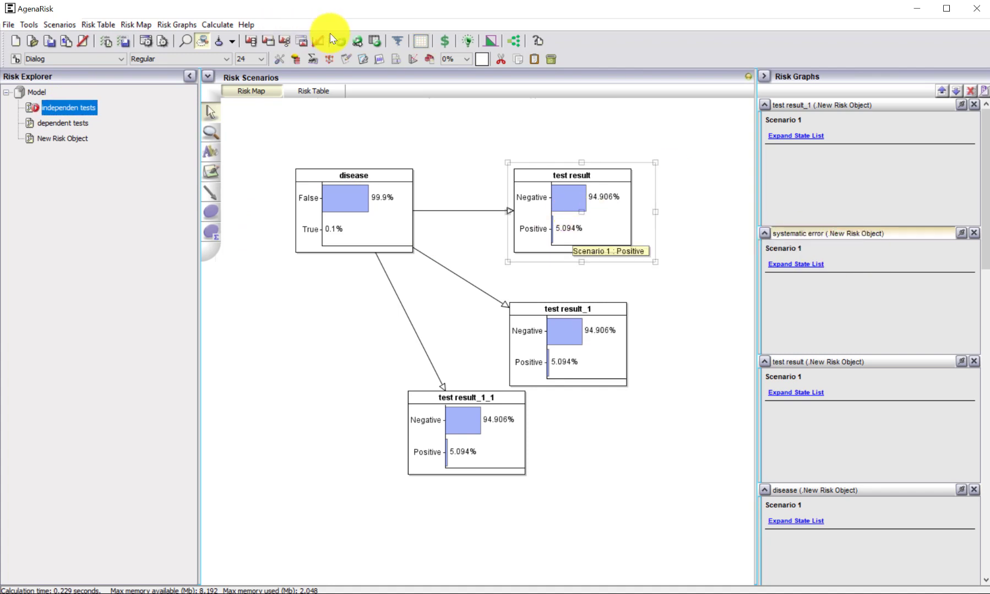
click(345, 43)
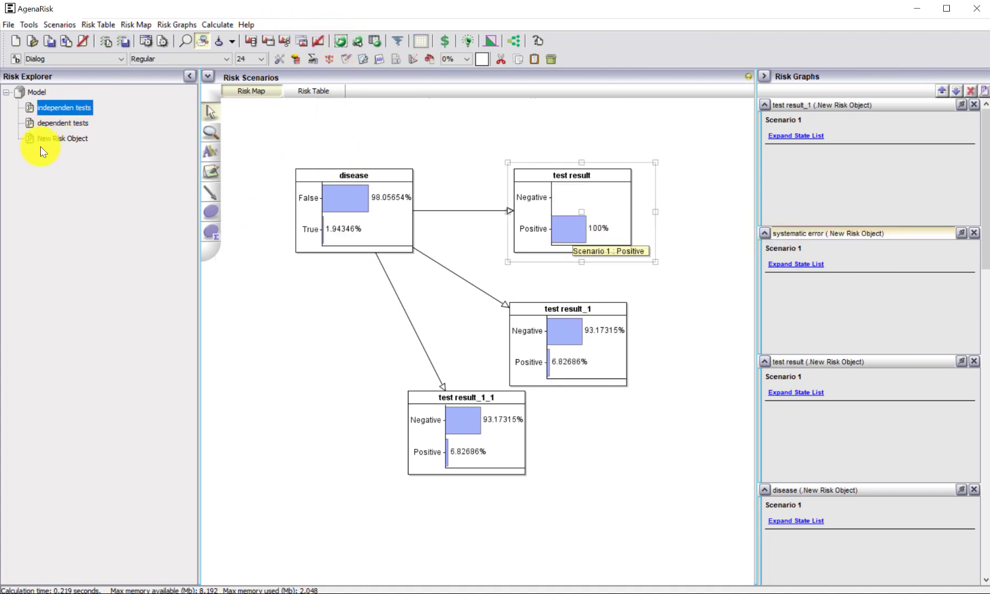
Return to New Risk Object, enter the observation Positive for test result_1 in Scenario 1, and recalculate
click(58, 139)
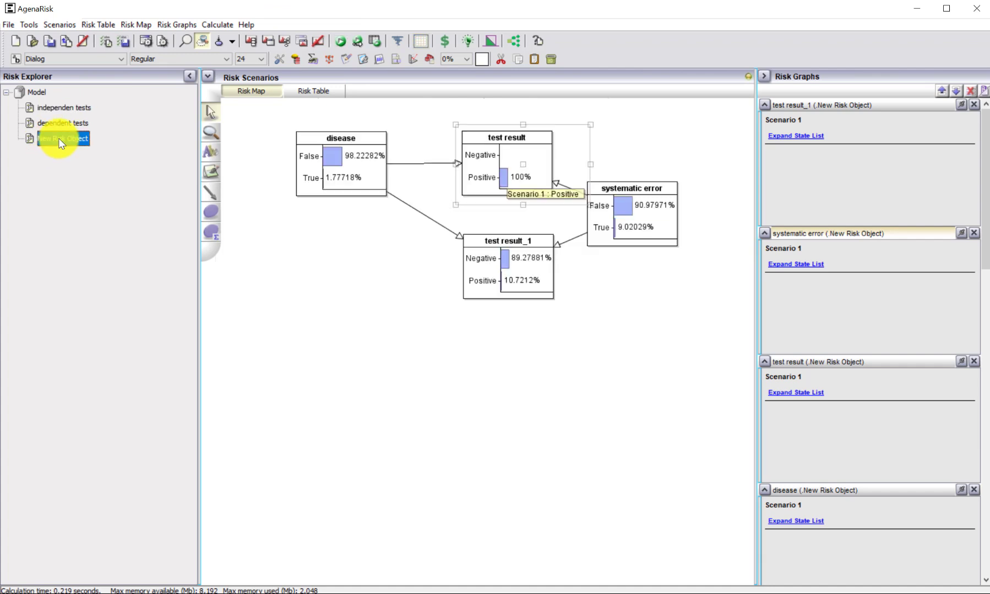
right_click(511, 265)
mouse_move(617, 285)
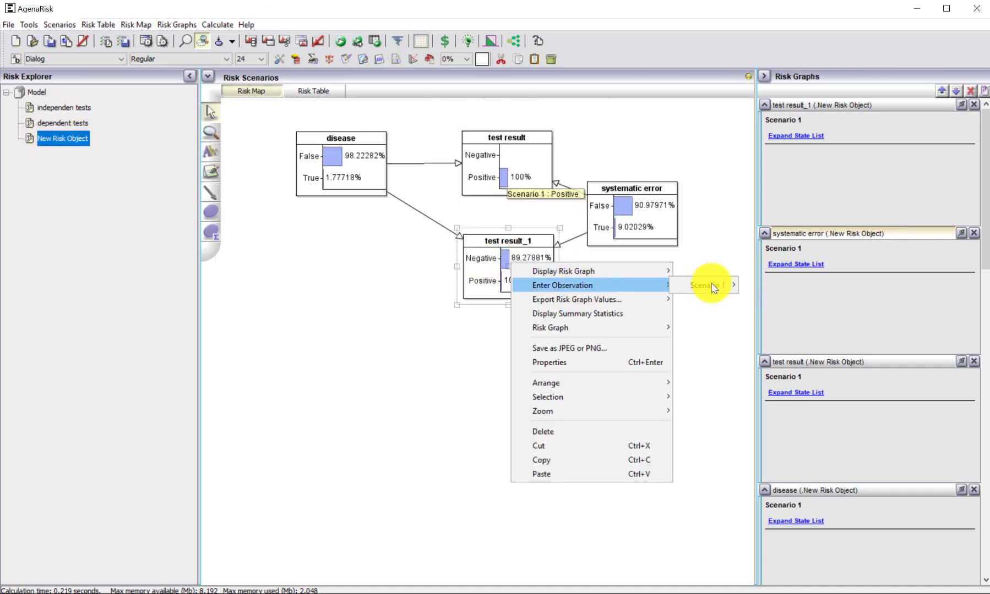
mouse_move(710, 285)
click(759, 299)
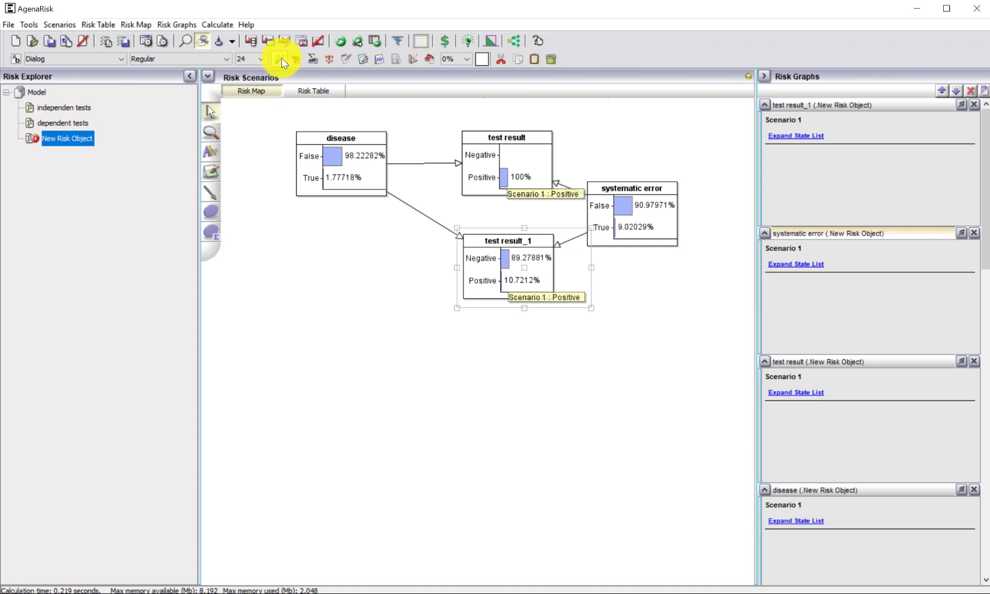
click(342, 47)
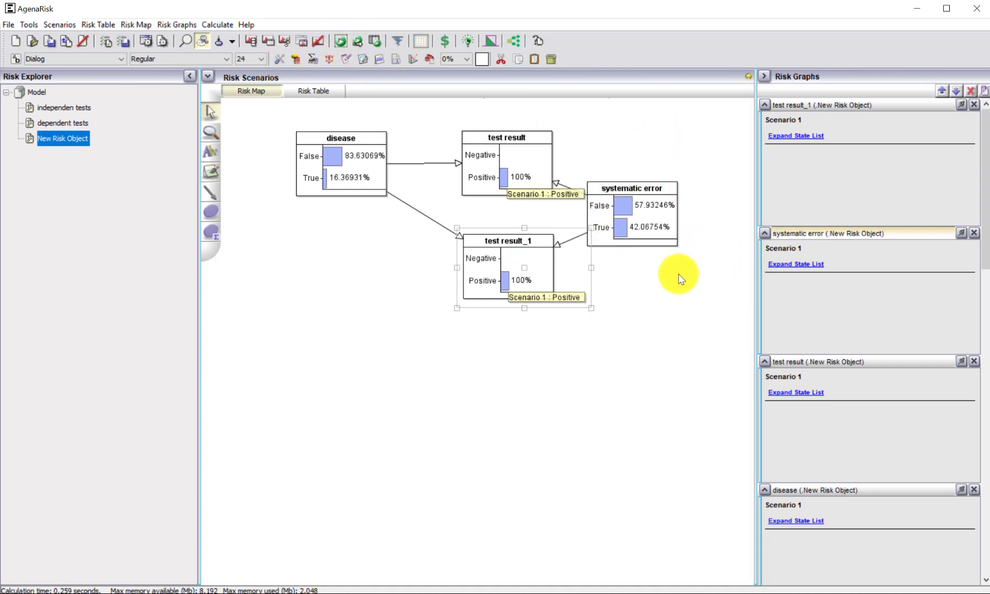
Move the systematic error node slightly up and to the right on the risk map
click(596, 394)
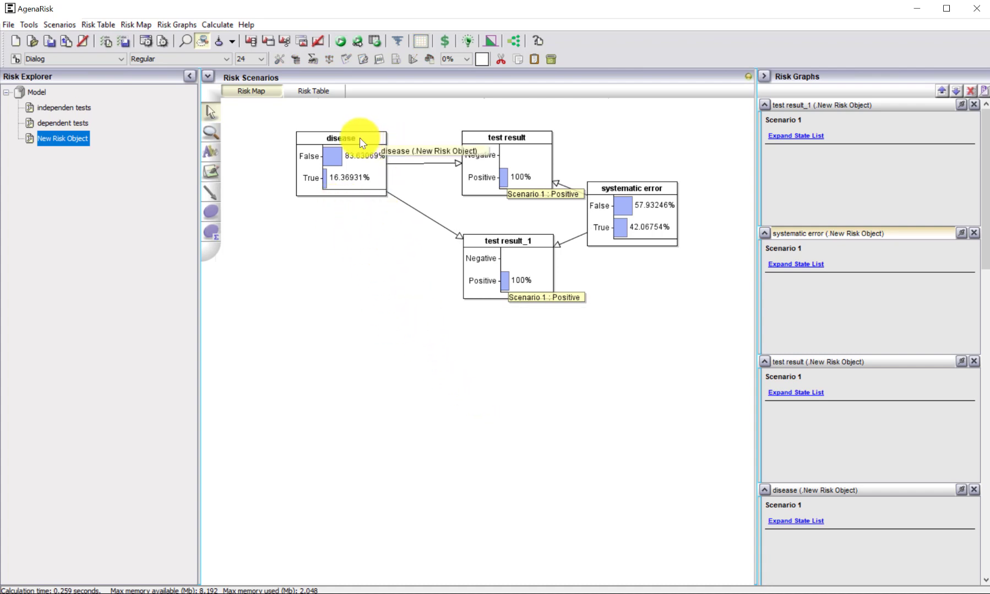
drag(628, 224, 636, 203)
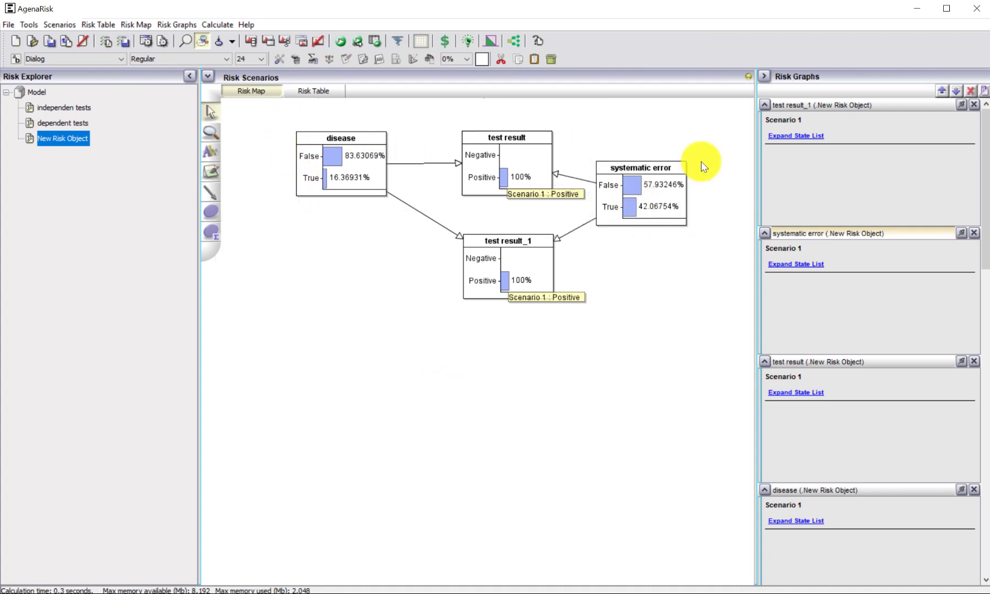